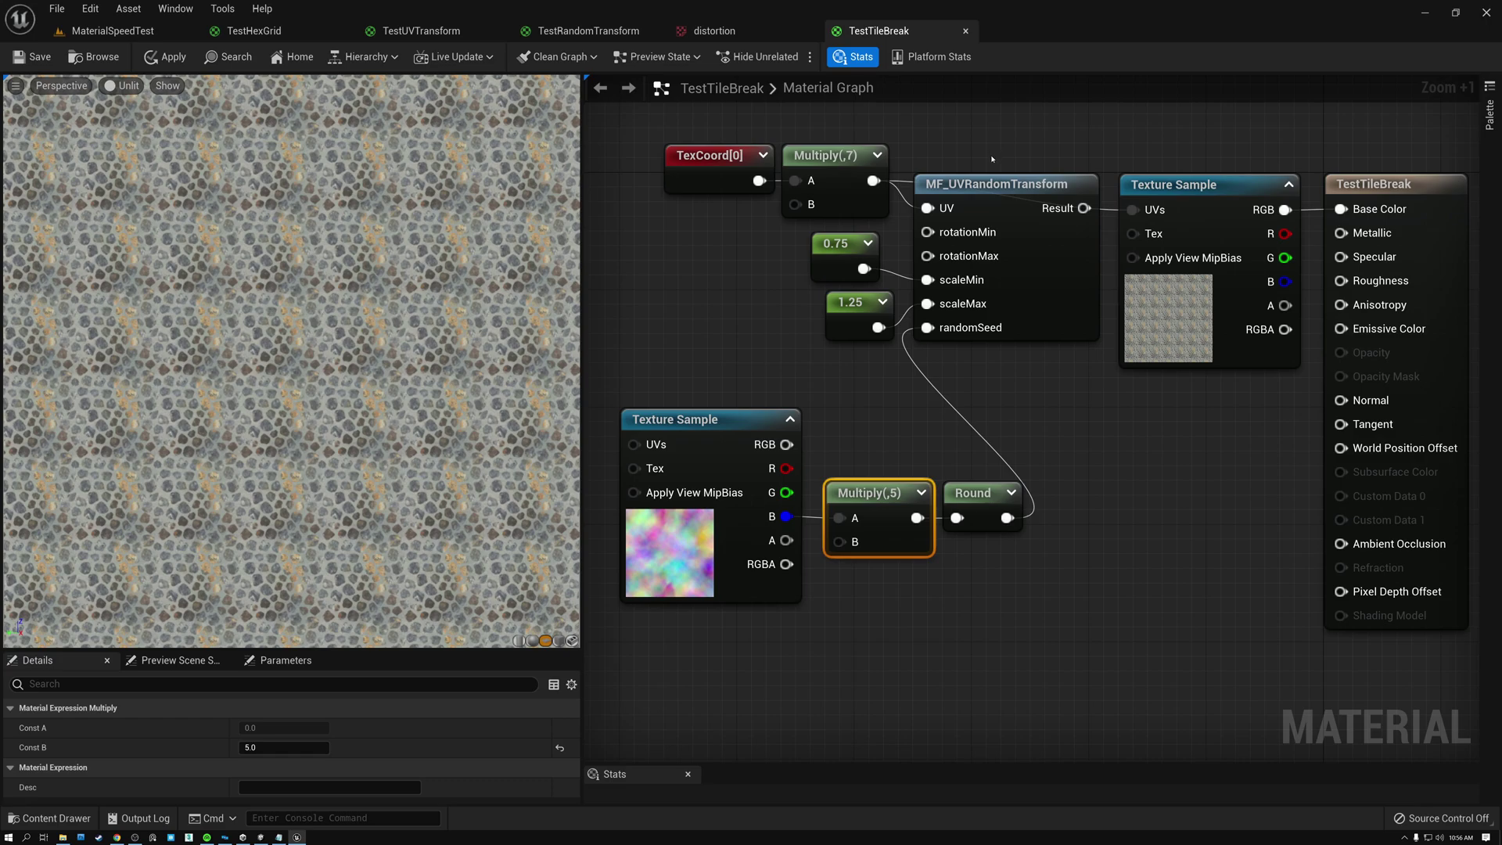
Step: Connect the Result output of MF_UVRandomTransform to the UVs input of the stone Texture Sample feeding Base Color
{"action": "left_click", "coordinate": [1002, 212]}
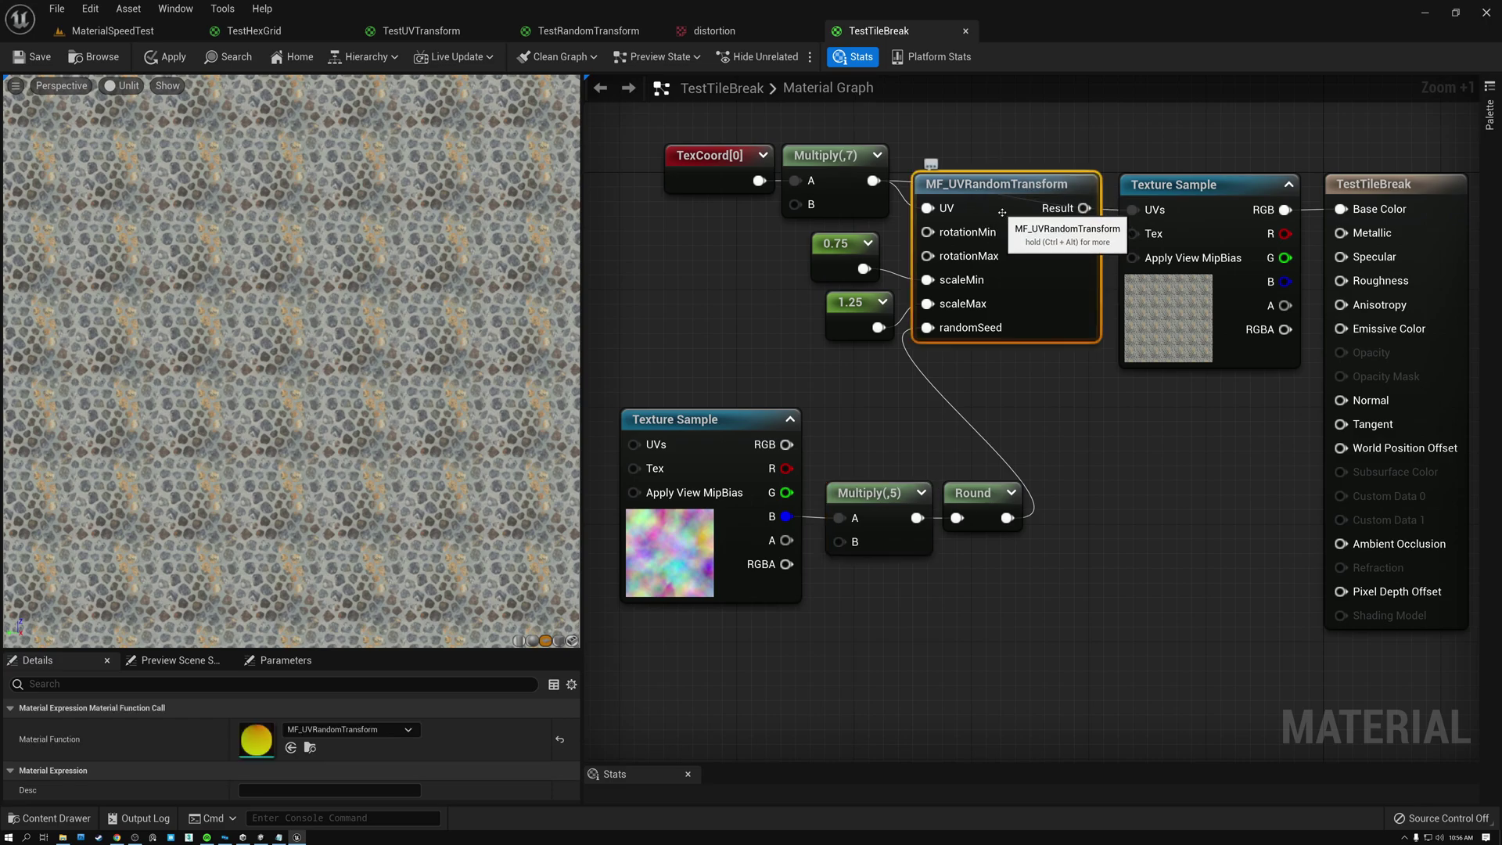
{"action": "left_click_drag", "start_coordinate": [1084, 208], "coordinate": [1134, 212]}
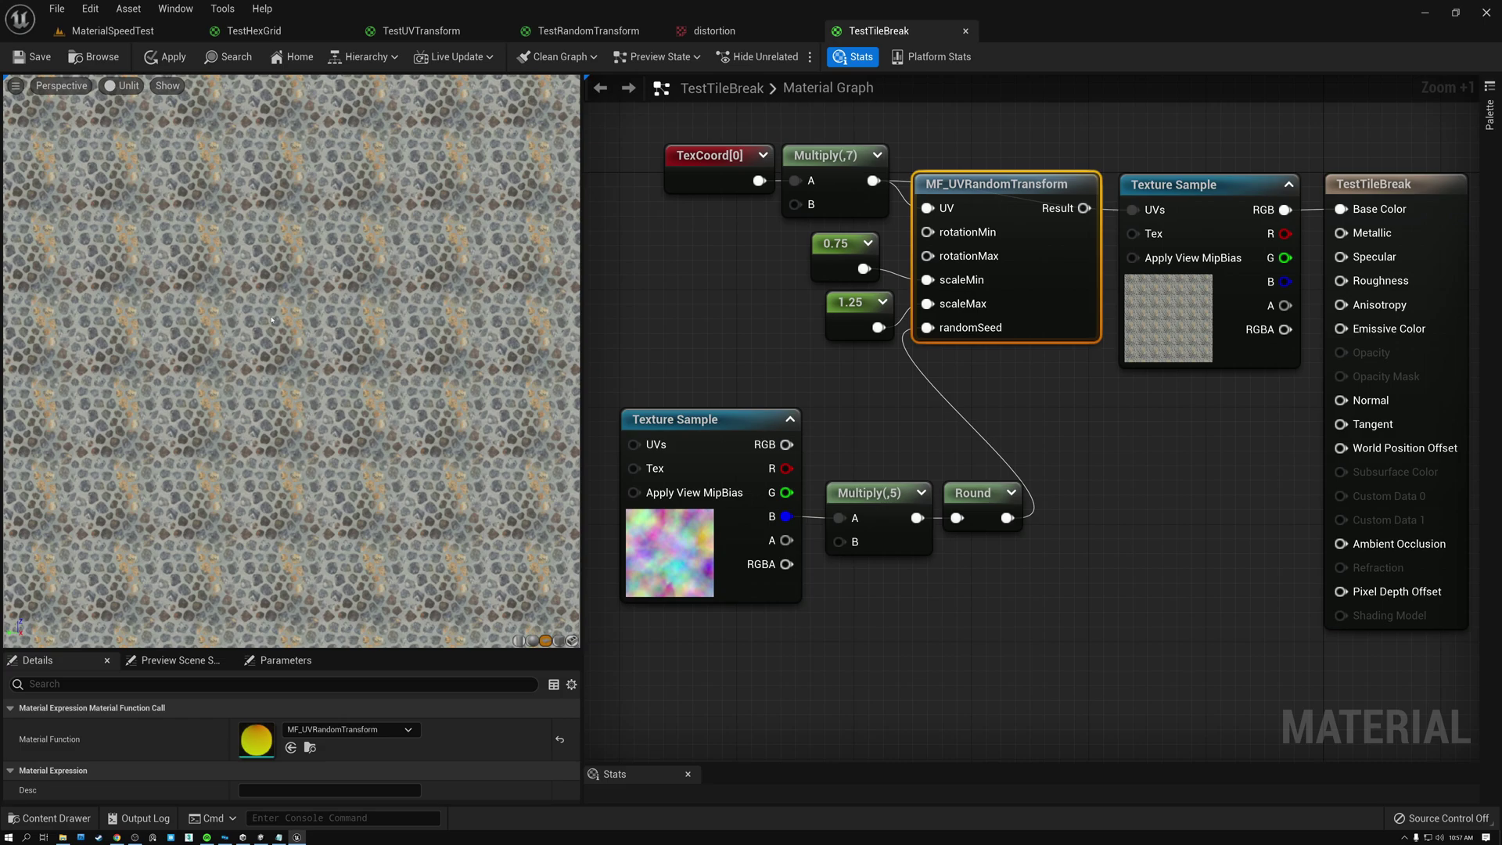
{"action": "left_click", "coordinate": [735, 136]}
{"action": "left_click", "coordinate": [1005, 209]}
{"action": "left_click_drag", "start_coordinate": [1084, 208], "coordinate": [1133, 209]}
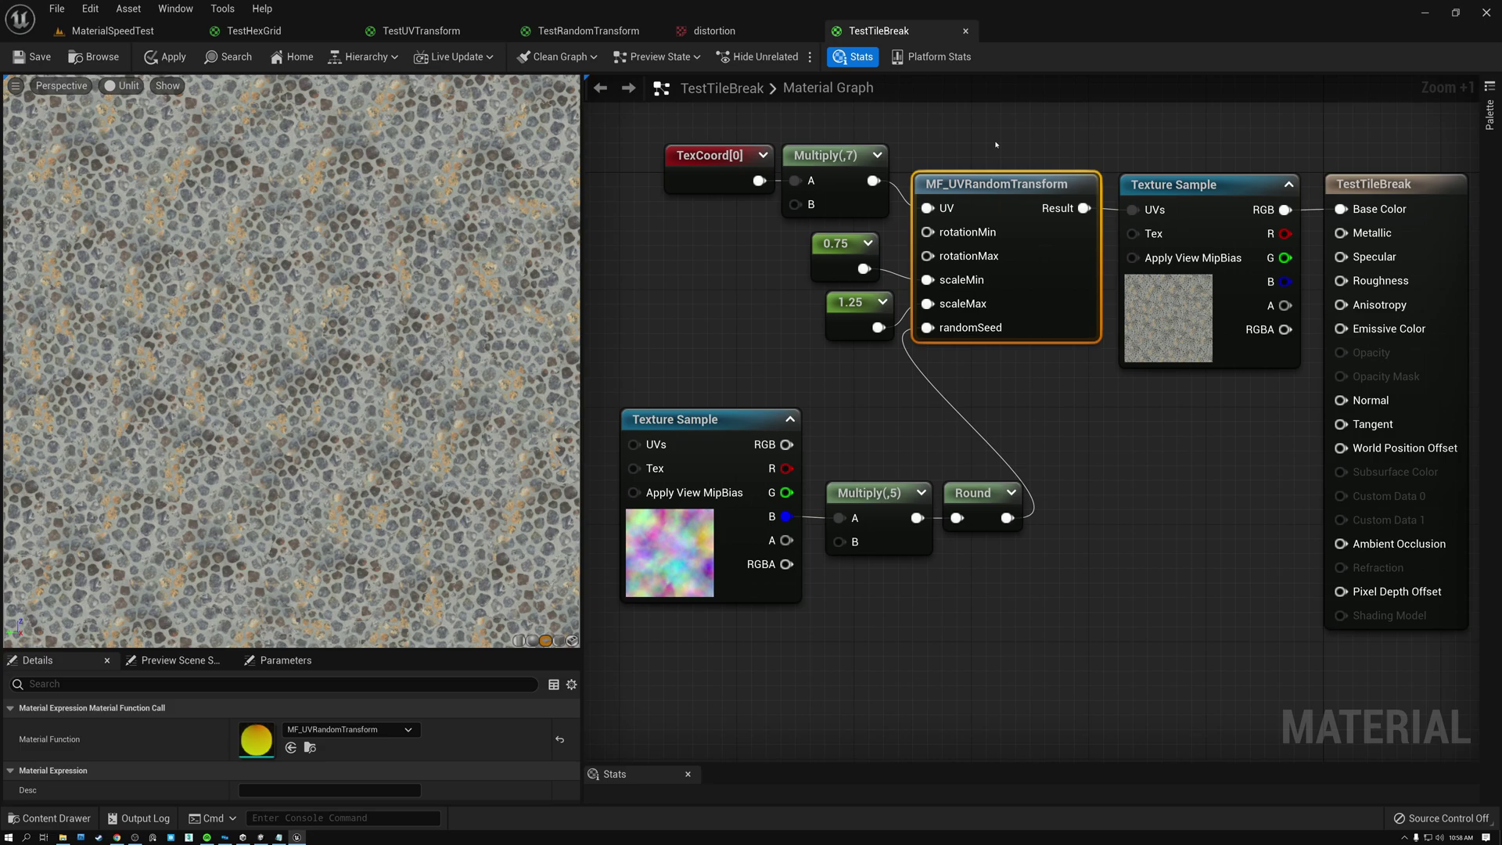
{"action": "left_click", "coordinate": [996, 145]}
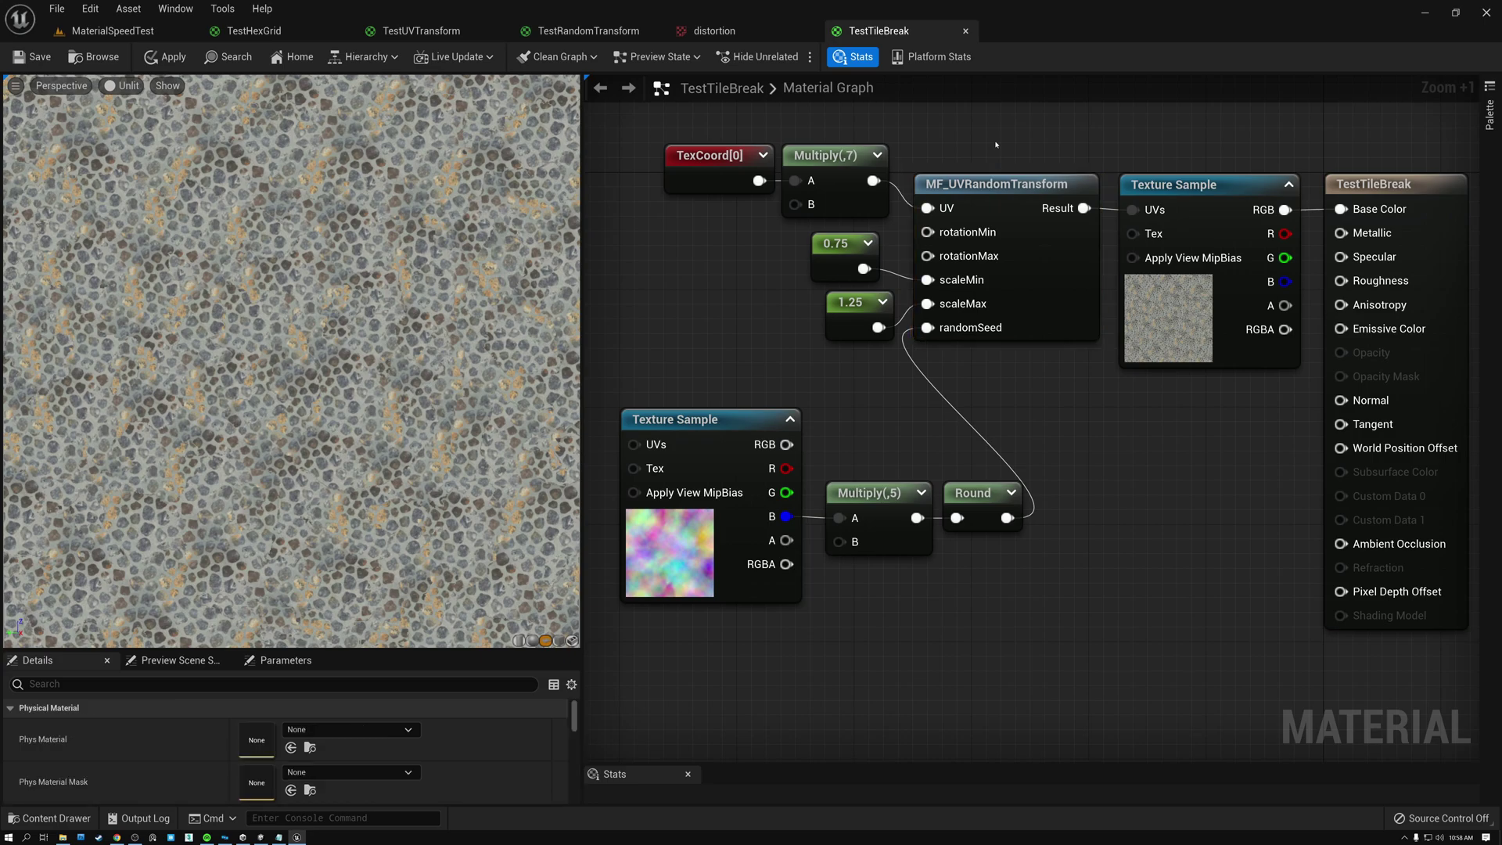
{"action": "left_click", "coordinate": [999, 190]}
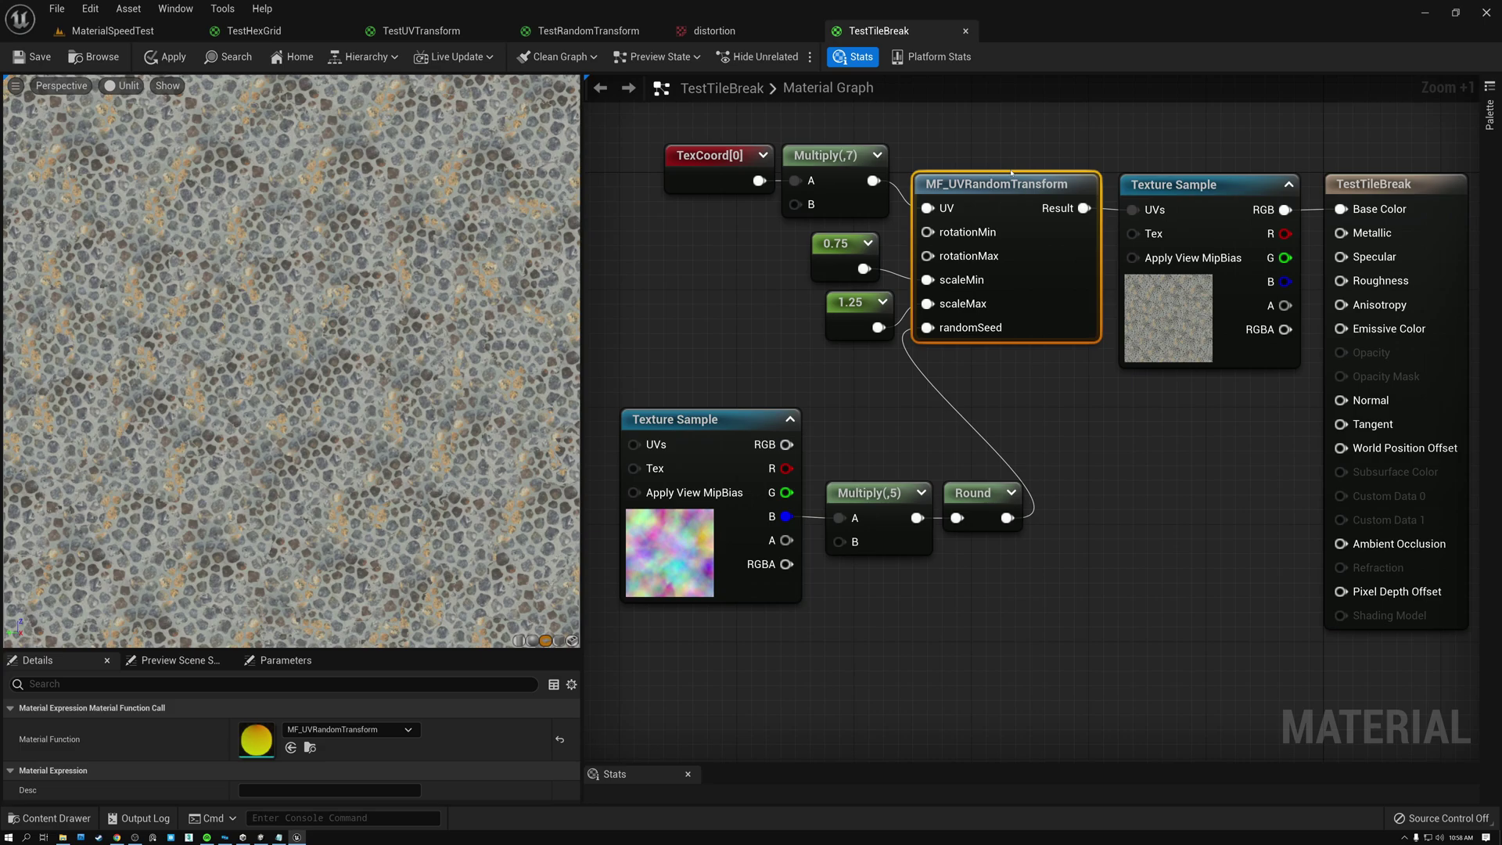
{"action": "left_click", "coordinate": [1006, 164]}
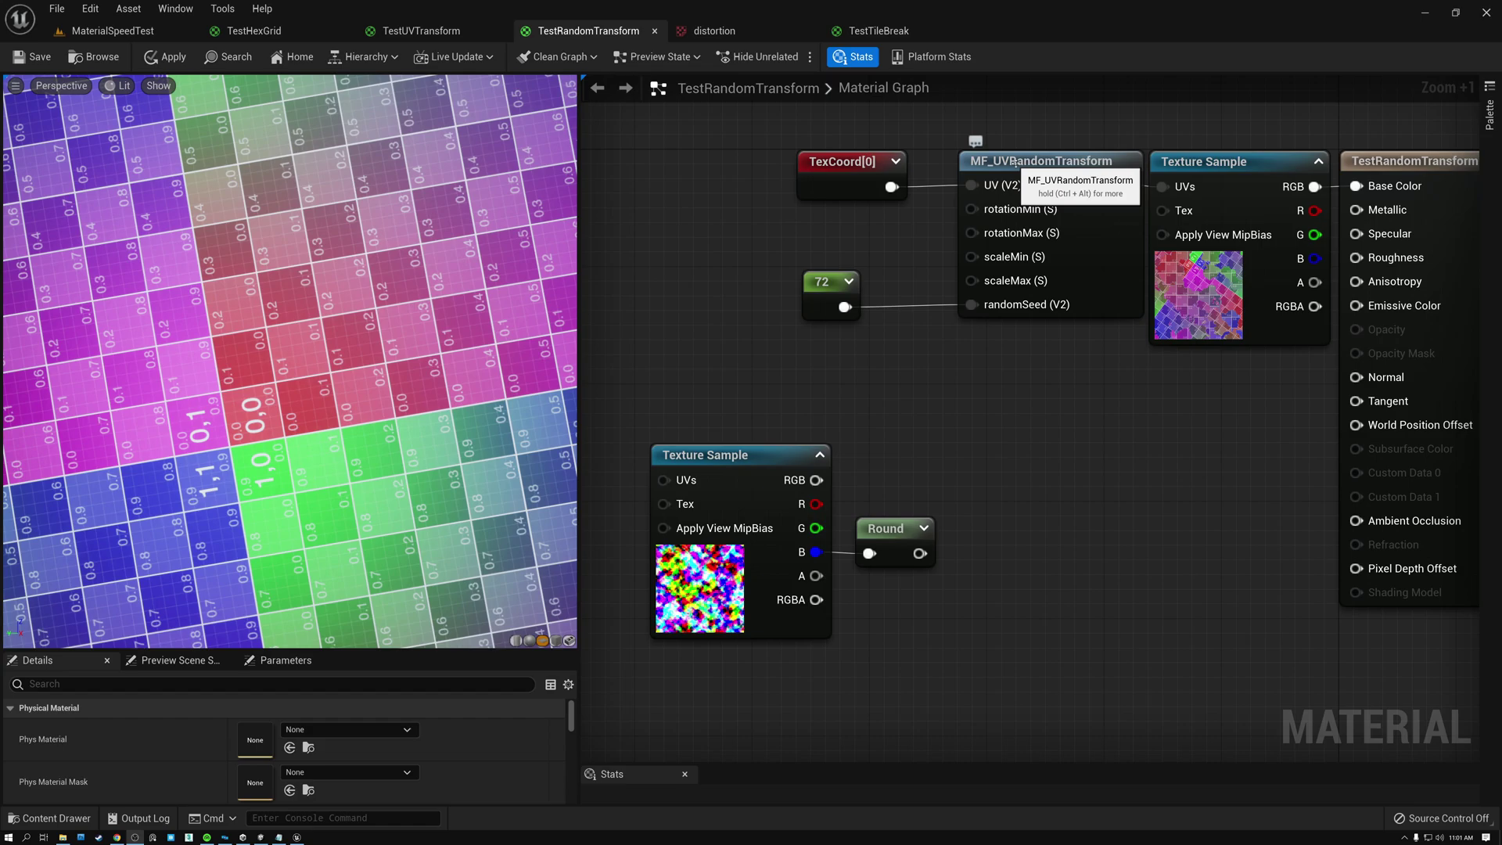
{"action": "left_click", "coordinate": [1009, 160]}
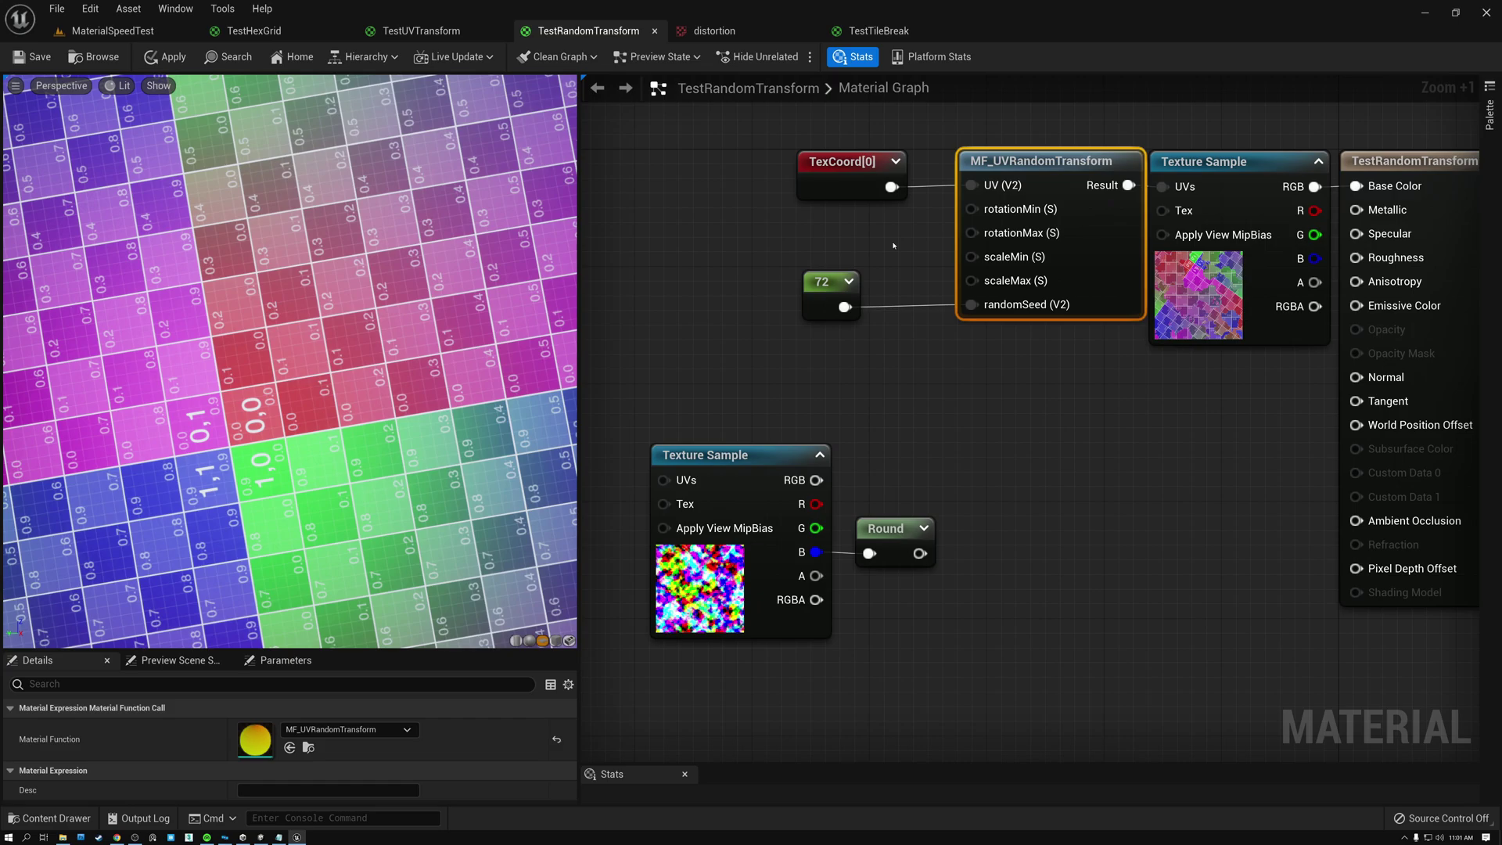
Step: In TestRandomTransform, set the constant feeding randomSeed to 1 and then to 2
{"action": "left_click", "coordinate": [821, 282]}
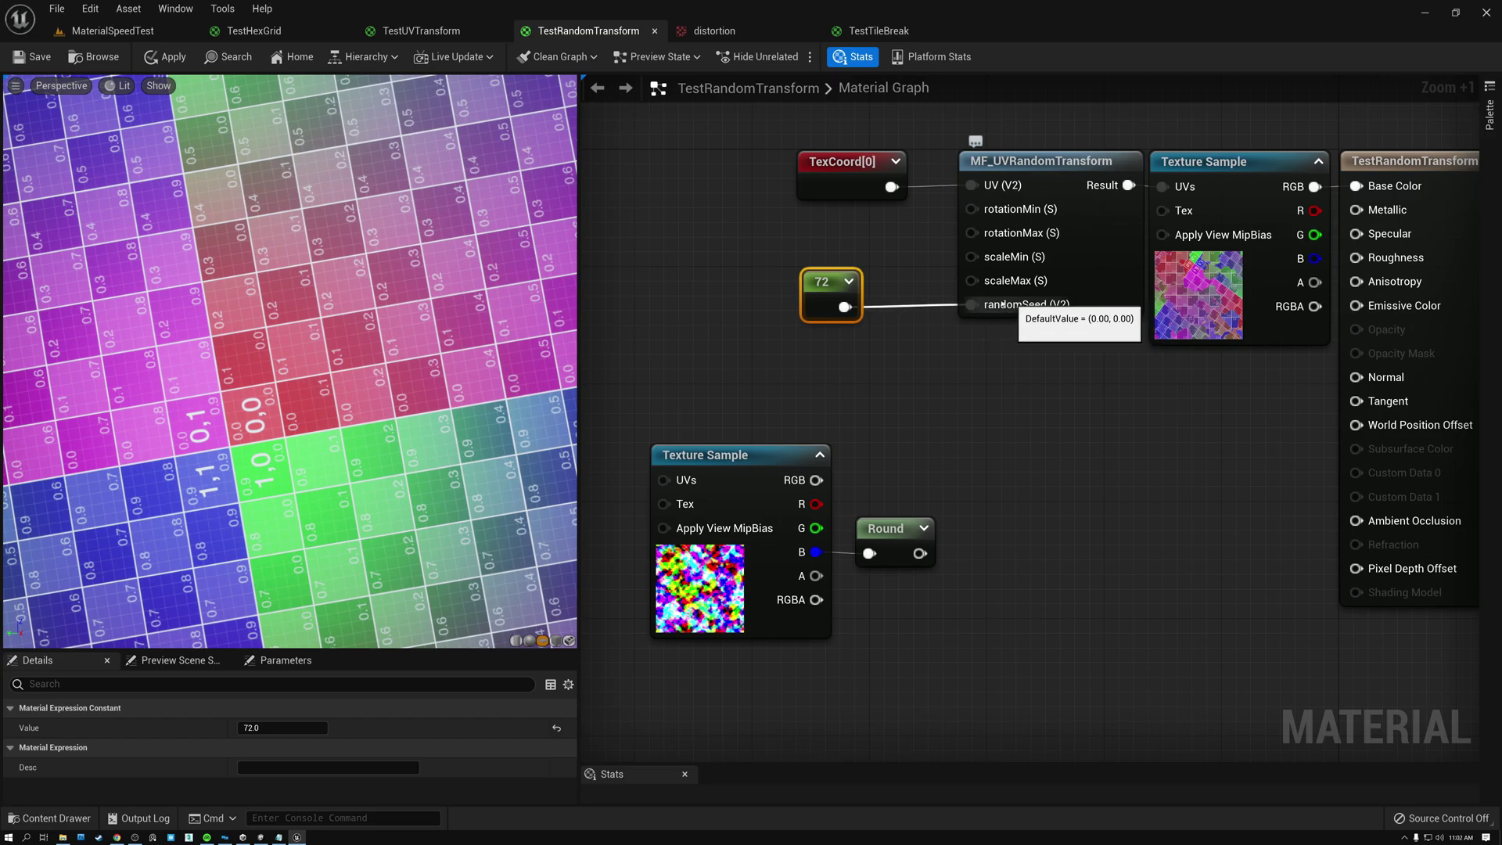
{"action": "mouse_move", "coordinate": [834, 294]}
{"action": "left_mouse_down"}
{"action": "mouse_move", "coordinate": [780, 296]}
{"action": "mouse_move", "coordinate": [828, 291]}
{"action": "left_mouse_up"}
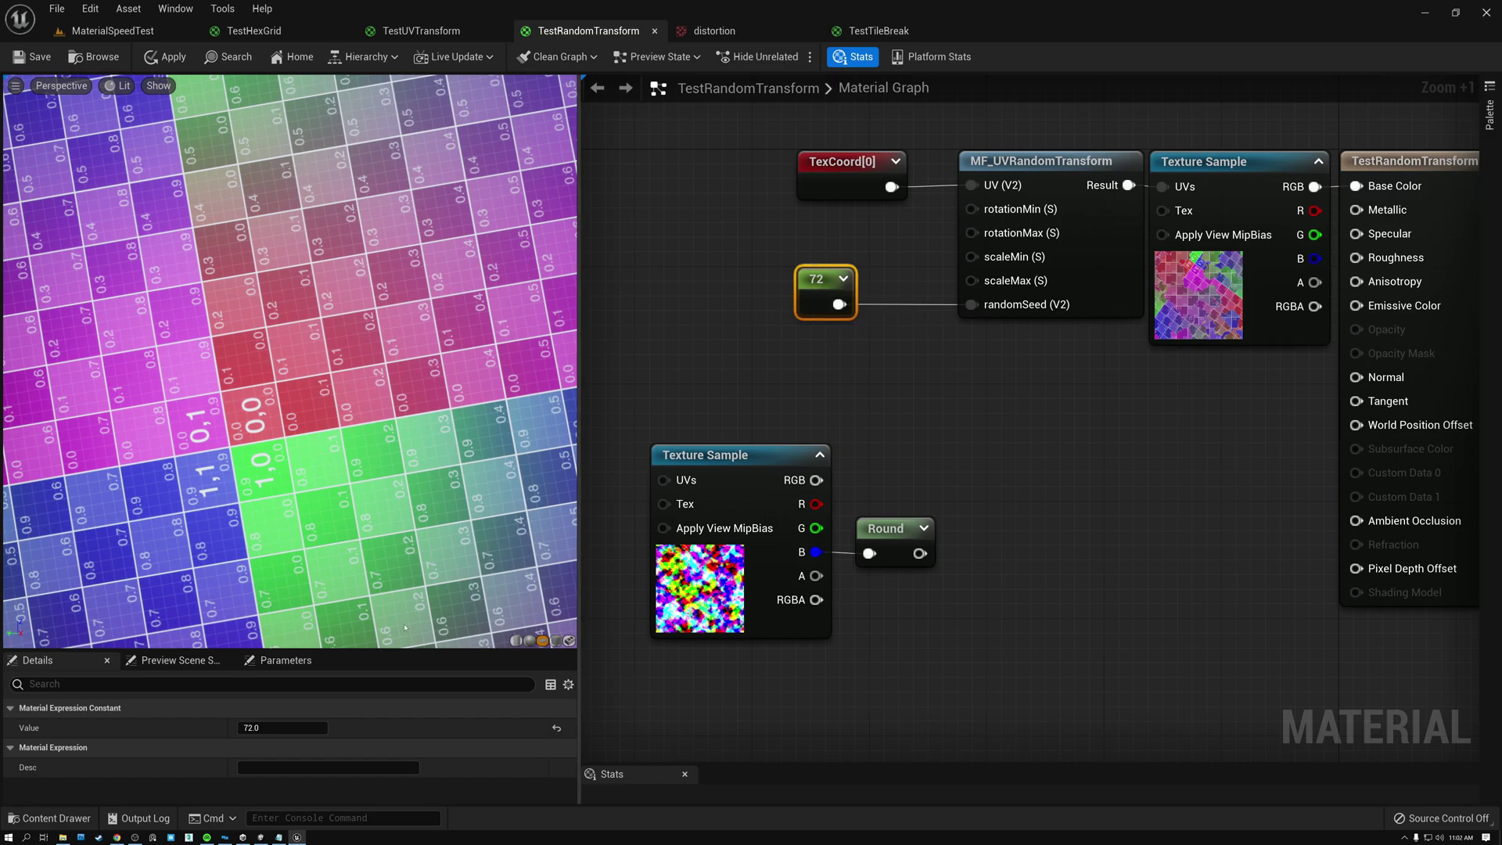
{"action": "left_click", "coordinate": [276, 729]}
{"action": "type", "text": "1"}
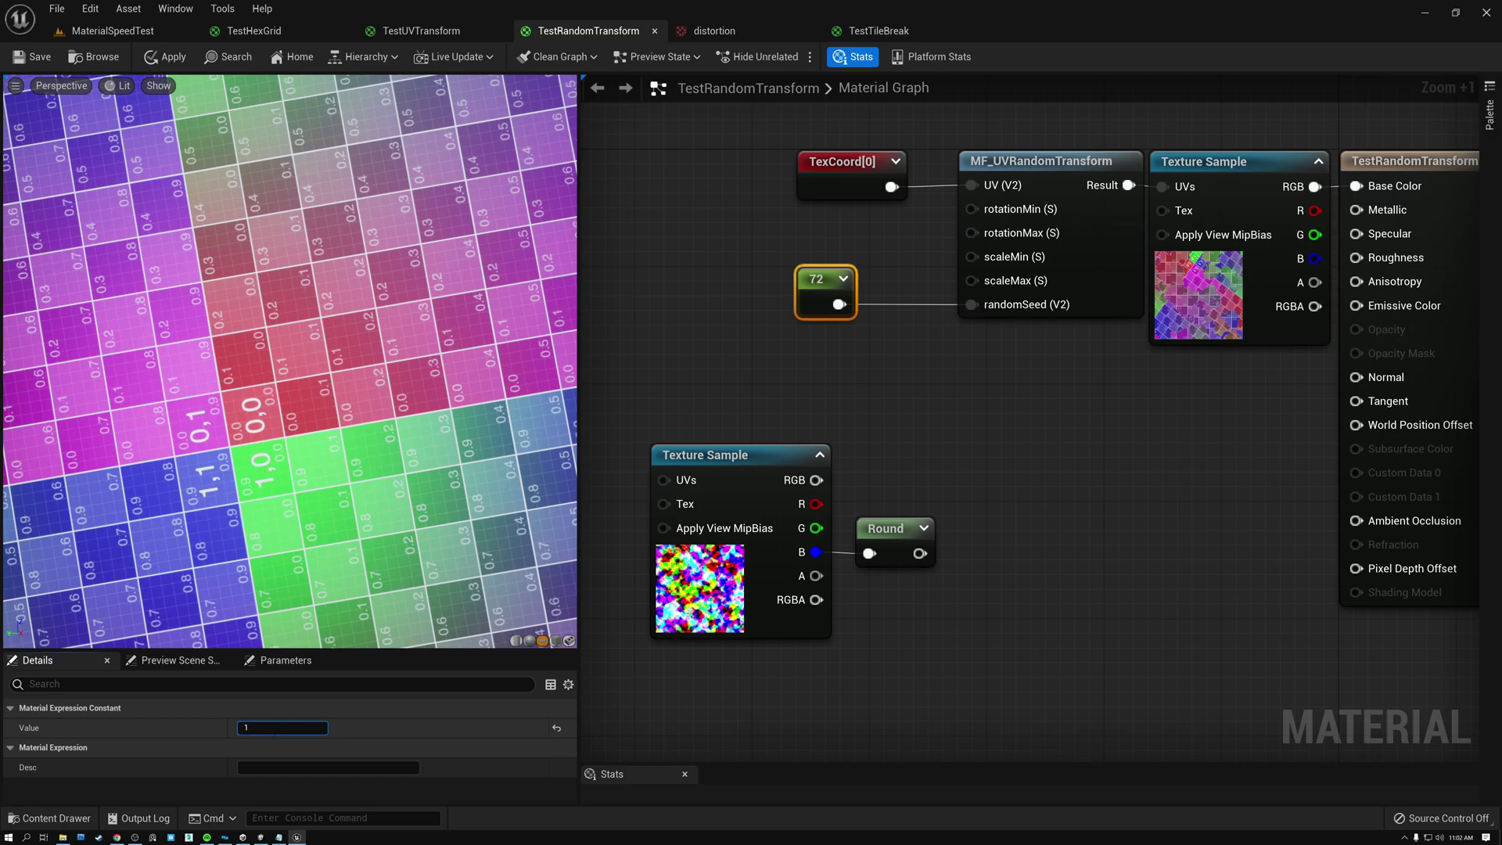
{"action": "key", "text": "Return"}
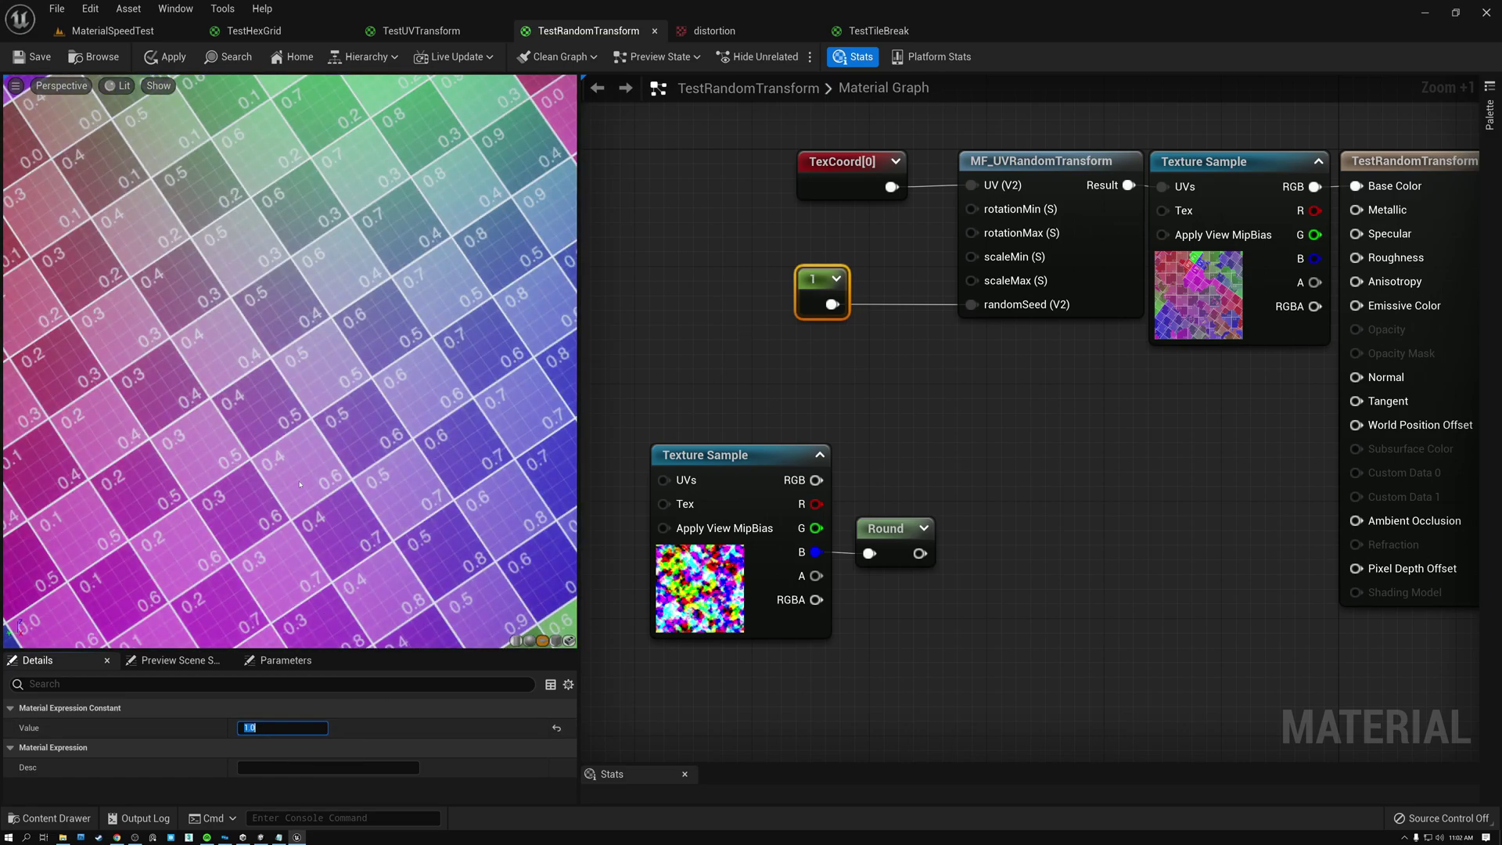
{"action": "type", "text": "2"}
{"action": "key", "text": "Return"}
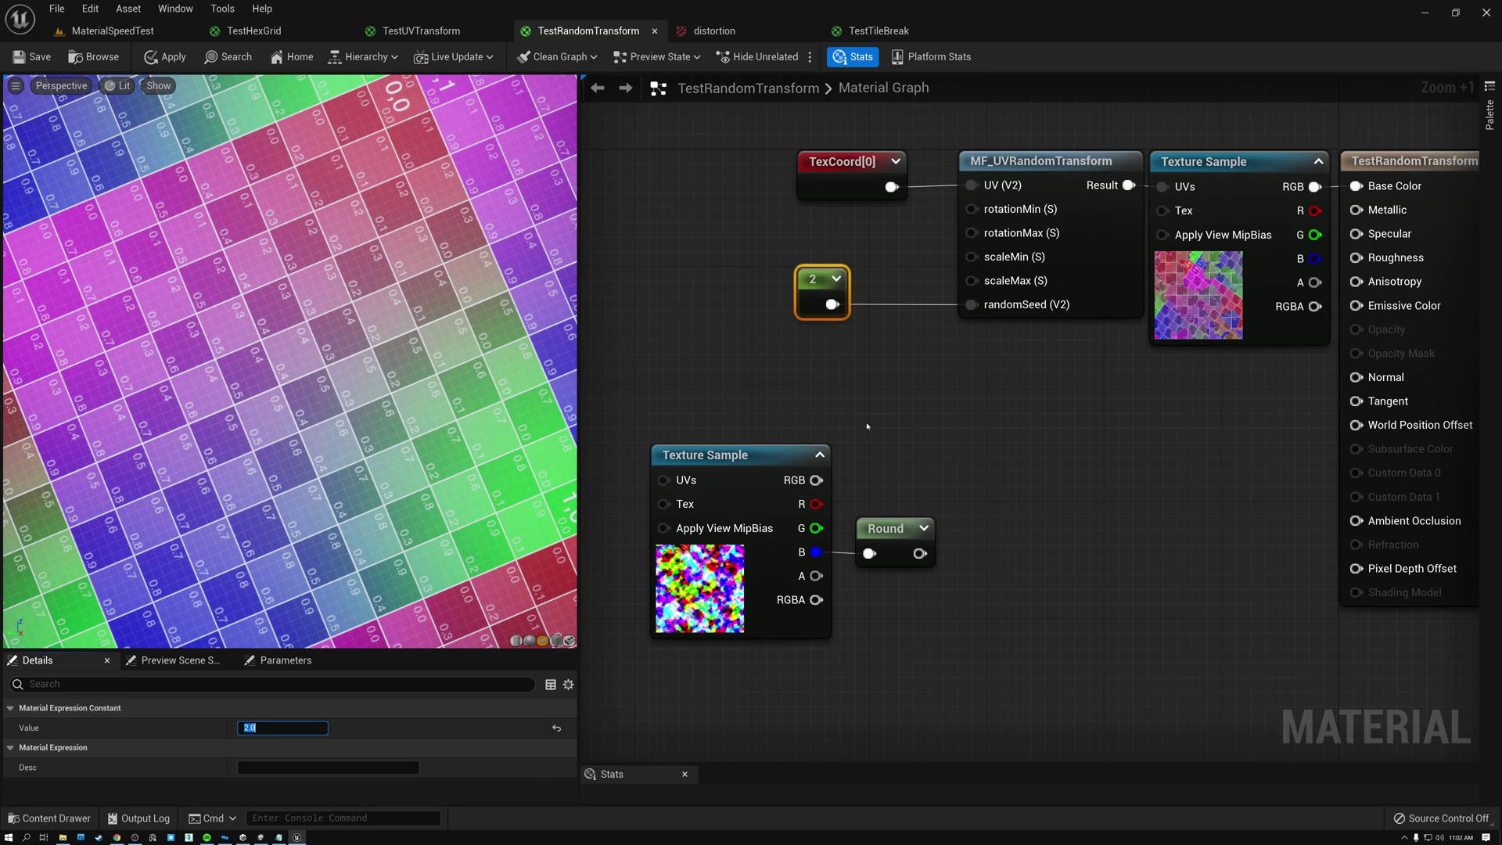
Step: Connect the noise Texture Sample's B channel directly to Base Color and to the randomSeed input of MF_UVRandomTransform
{"action": "left_click", "coordinate": [738, 454]}
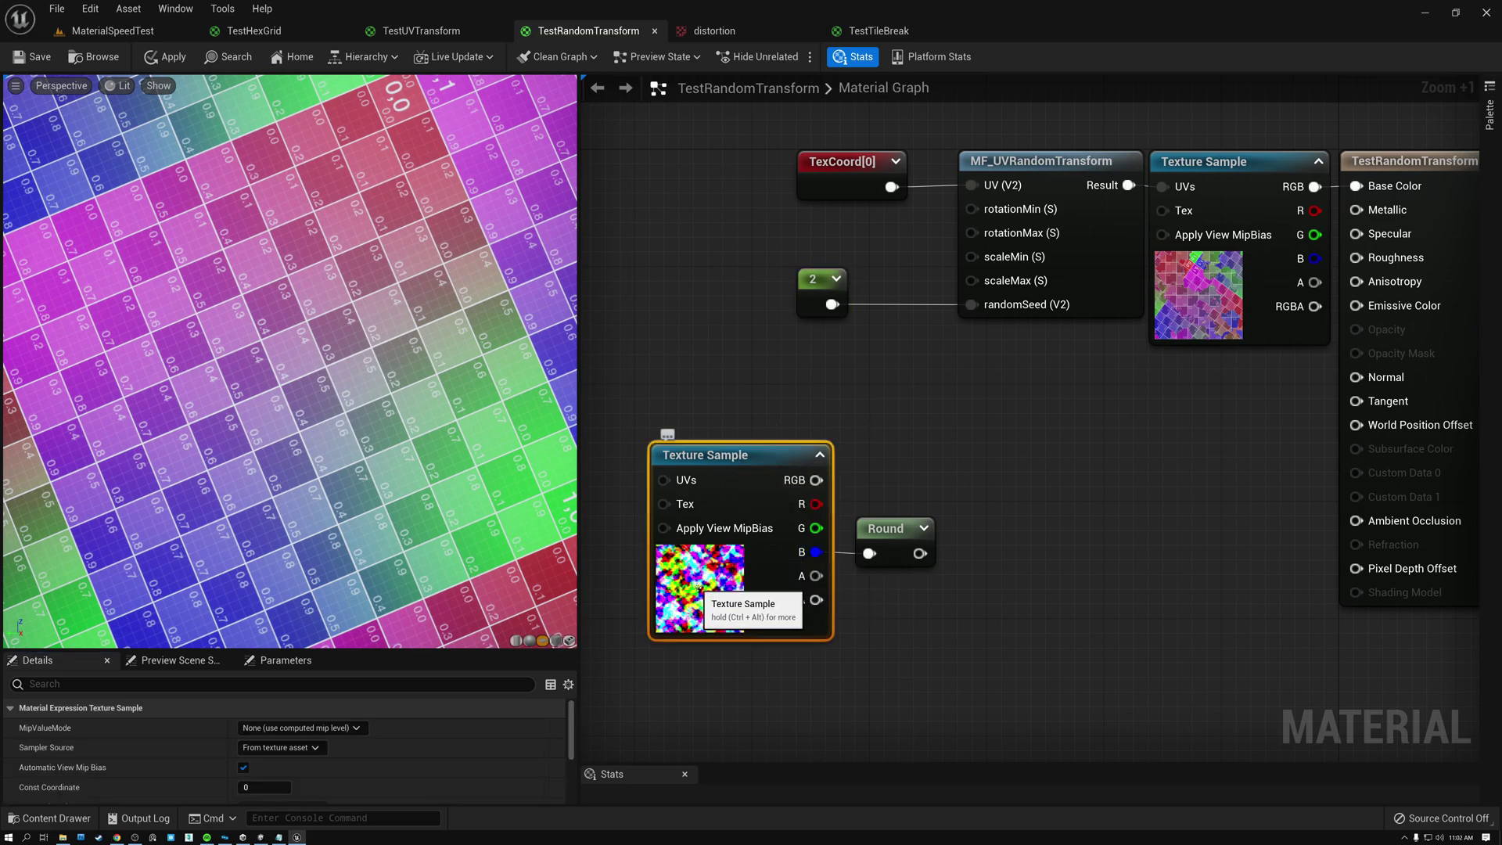
{"action": "left_click_drag", "start_coordinate": [920, 553], "coordinate": [1358, 186]}
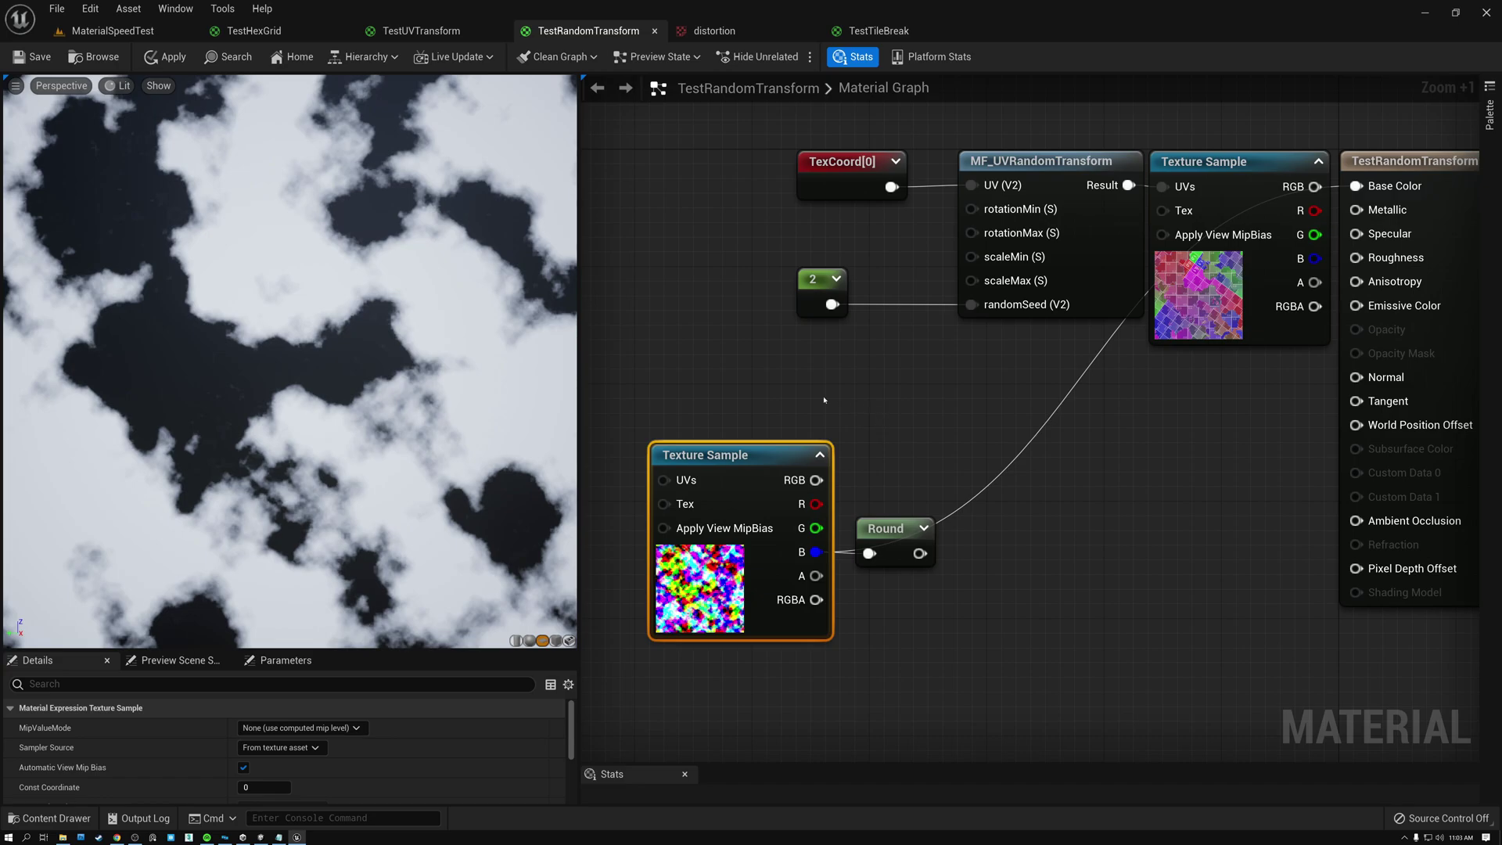
{"action": "left_click_drag", "start_coordinate": [920, 553], "coordinate": [969, 309]}
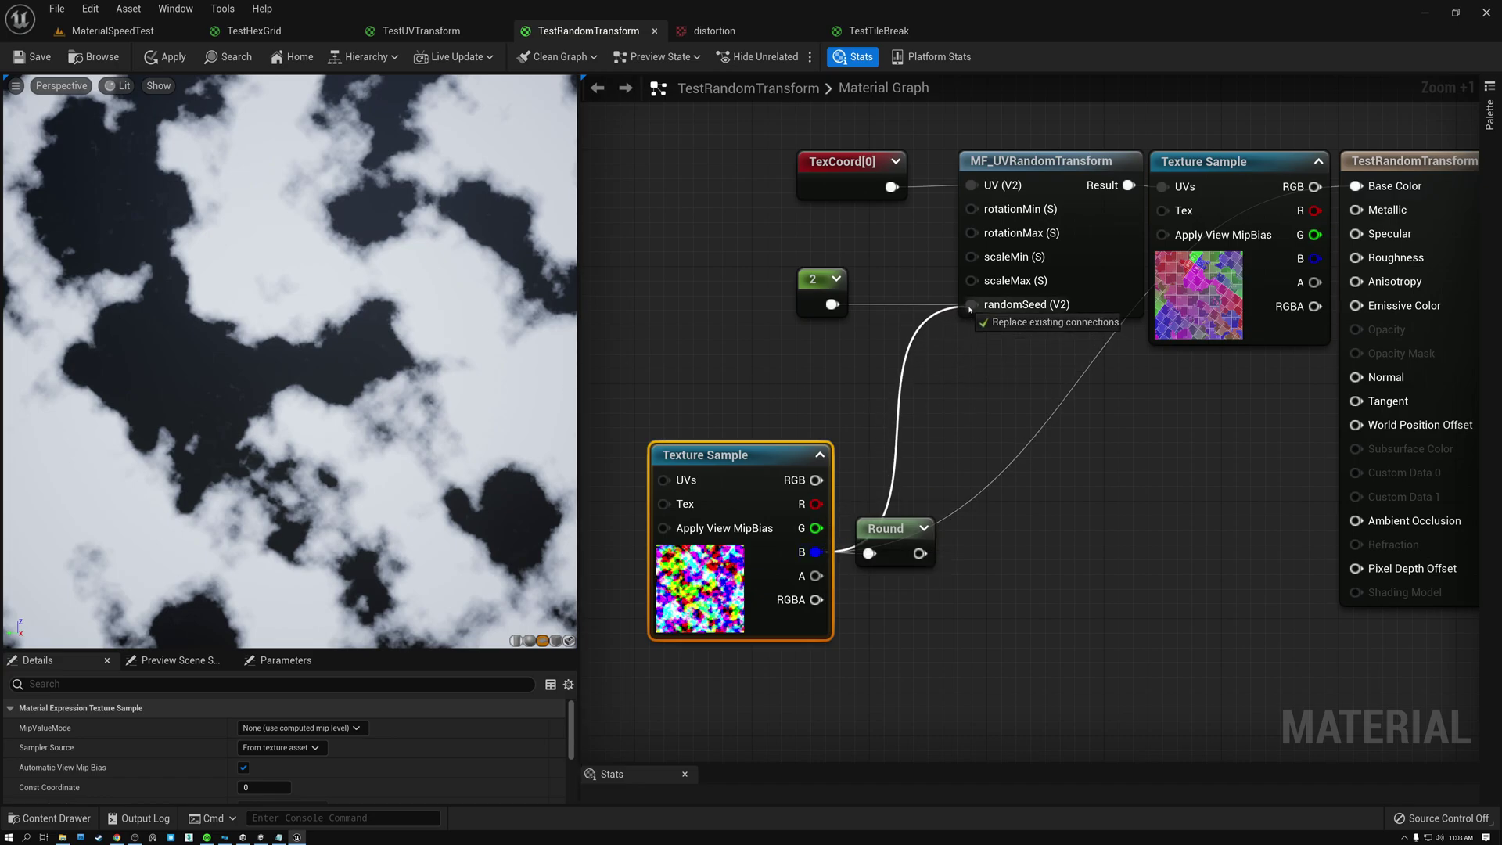
{"action": "left_click_drag", "start_coordinate": [970, 308], "coordinate": [970, 306]}
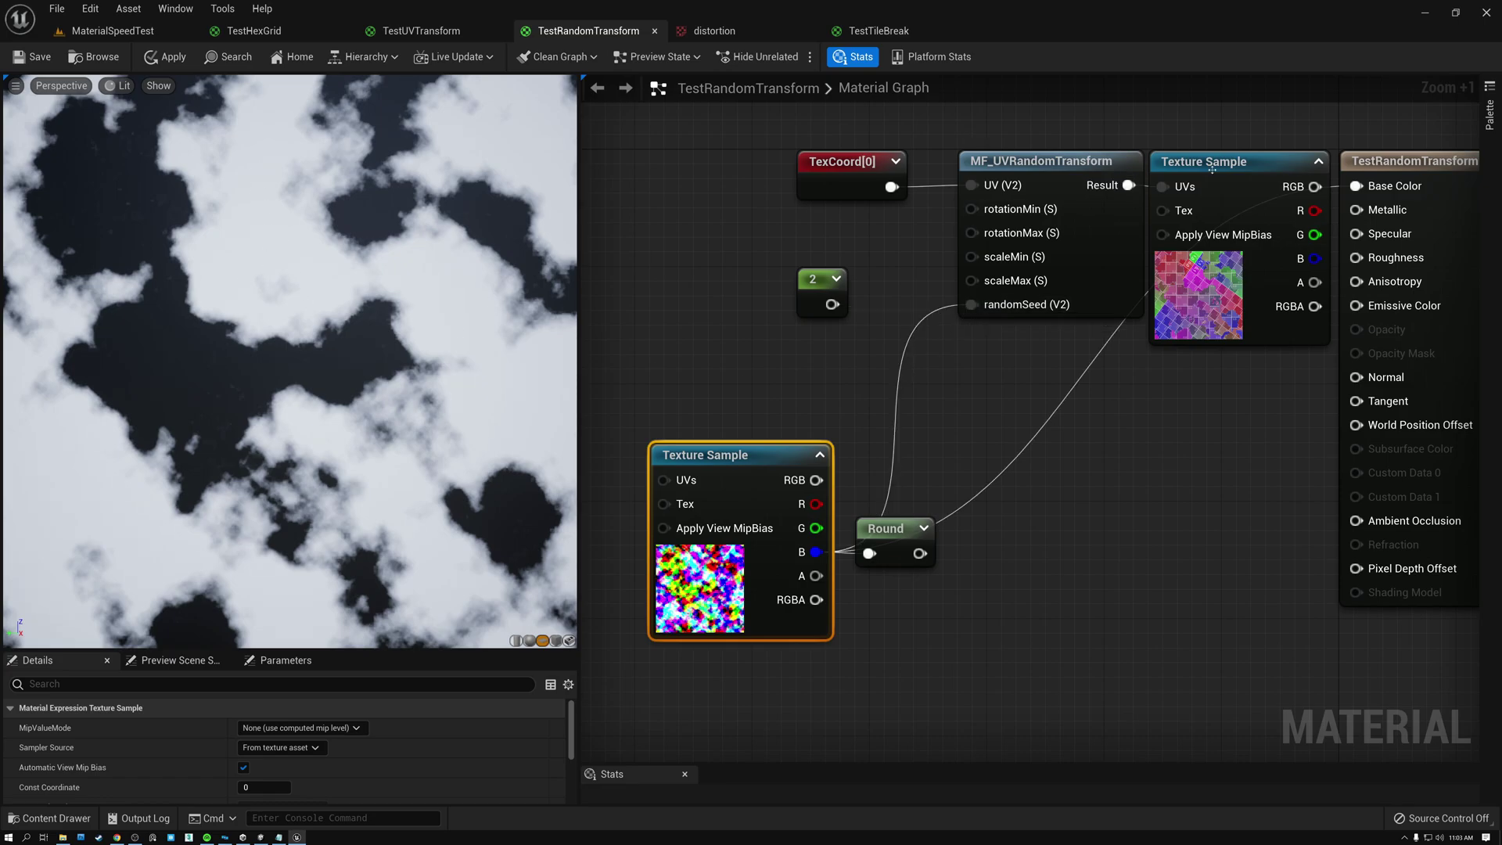
Step: Switch Base Color between the grid Texture Sample's RGB and the raw noise B channel, finishing on RGB
{"action": "left_click_drag", "start_coordinate": [1315, 187], "coordinate": [1363, 188]}
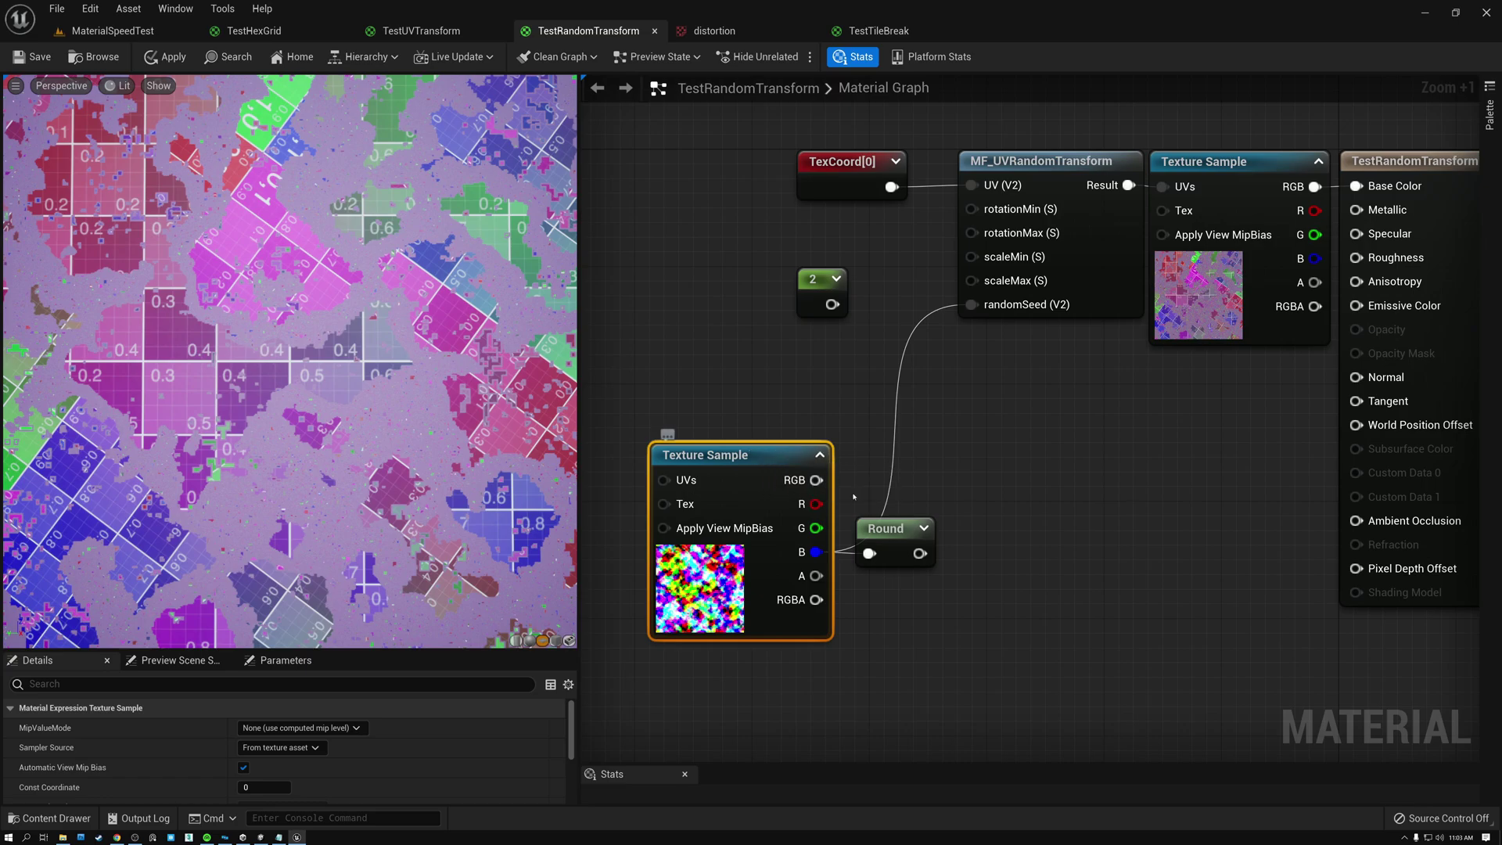
{"action": "left_click_drag", "start_coordinate": [920, 553], "coordinate": [1356, 187]}
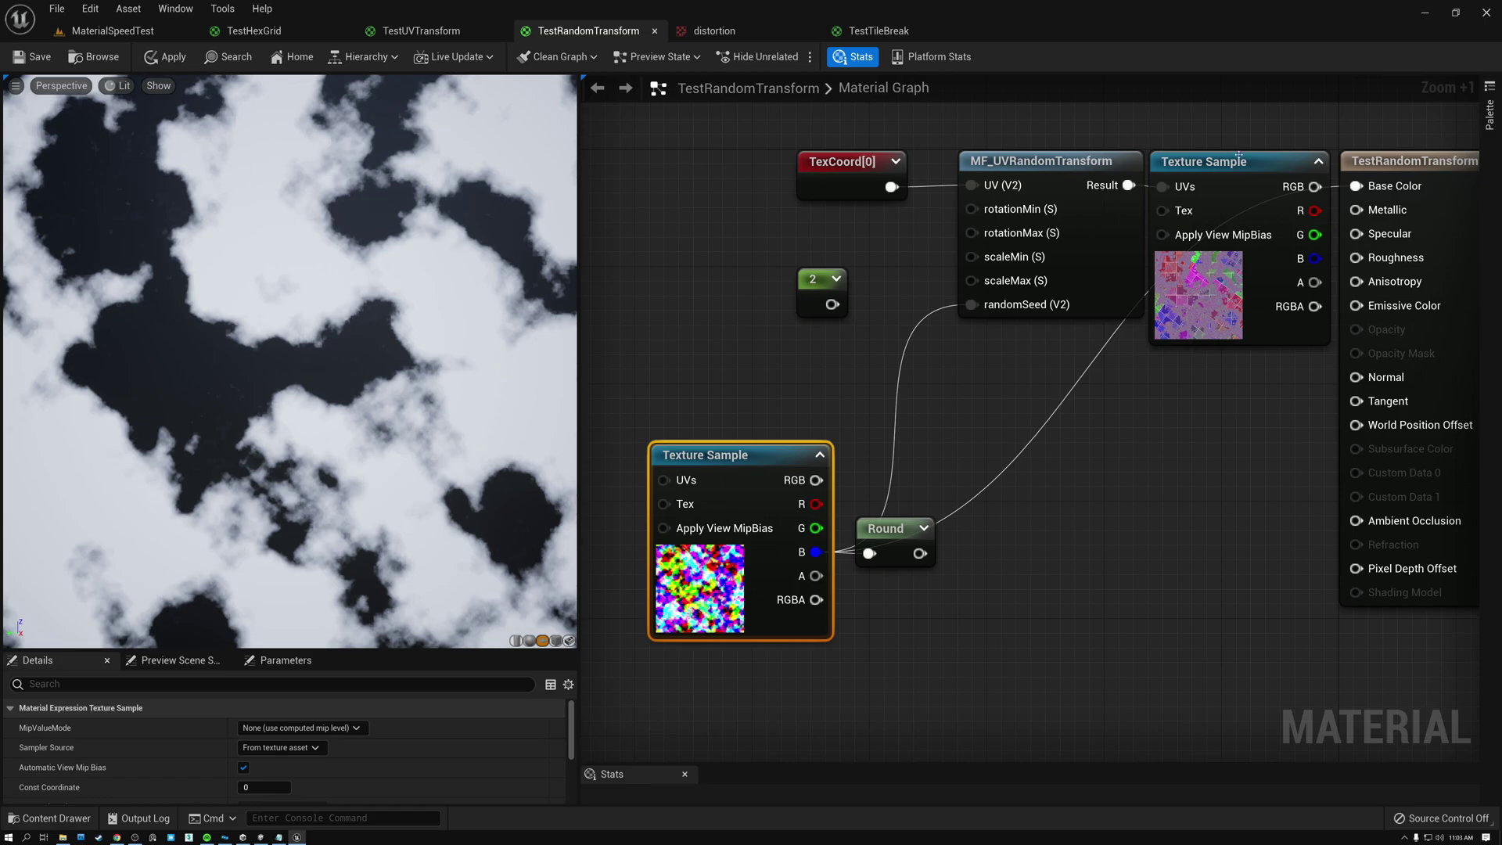
{"action": "left_click_drag", "start_coordinate": [1315, 187], "coordinate": [1356, 187]}
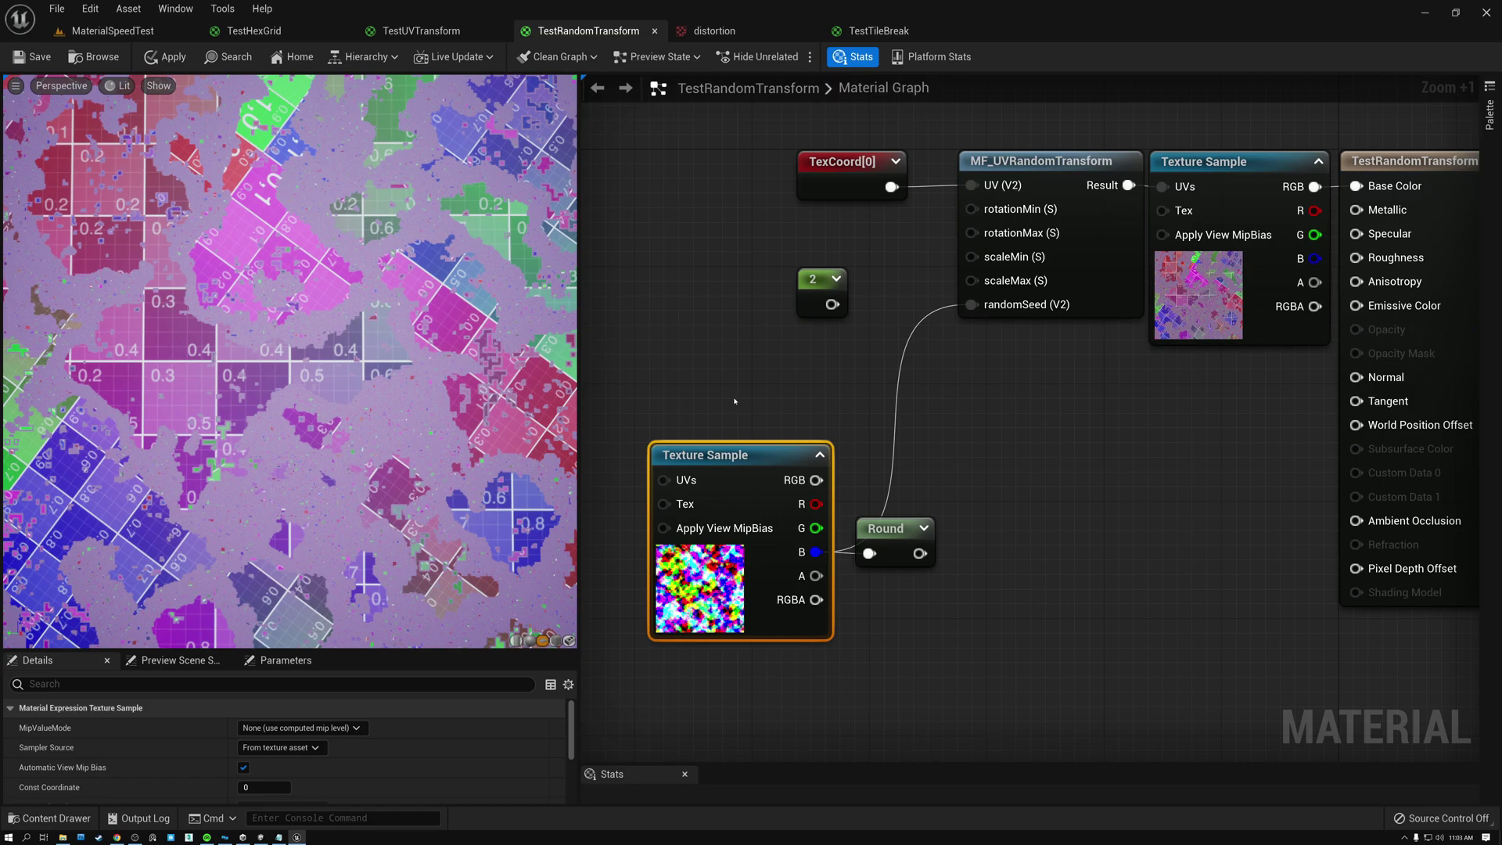
Step: Connect the Round output to randomSeed, previewing it on Base Color before reconnecting the grid Texture Sample's RGB there
{"action": "left_click", "coordinate": [899, 532]}
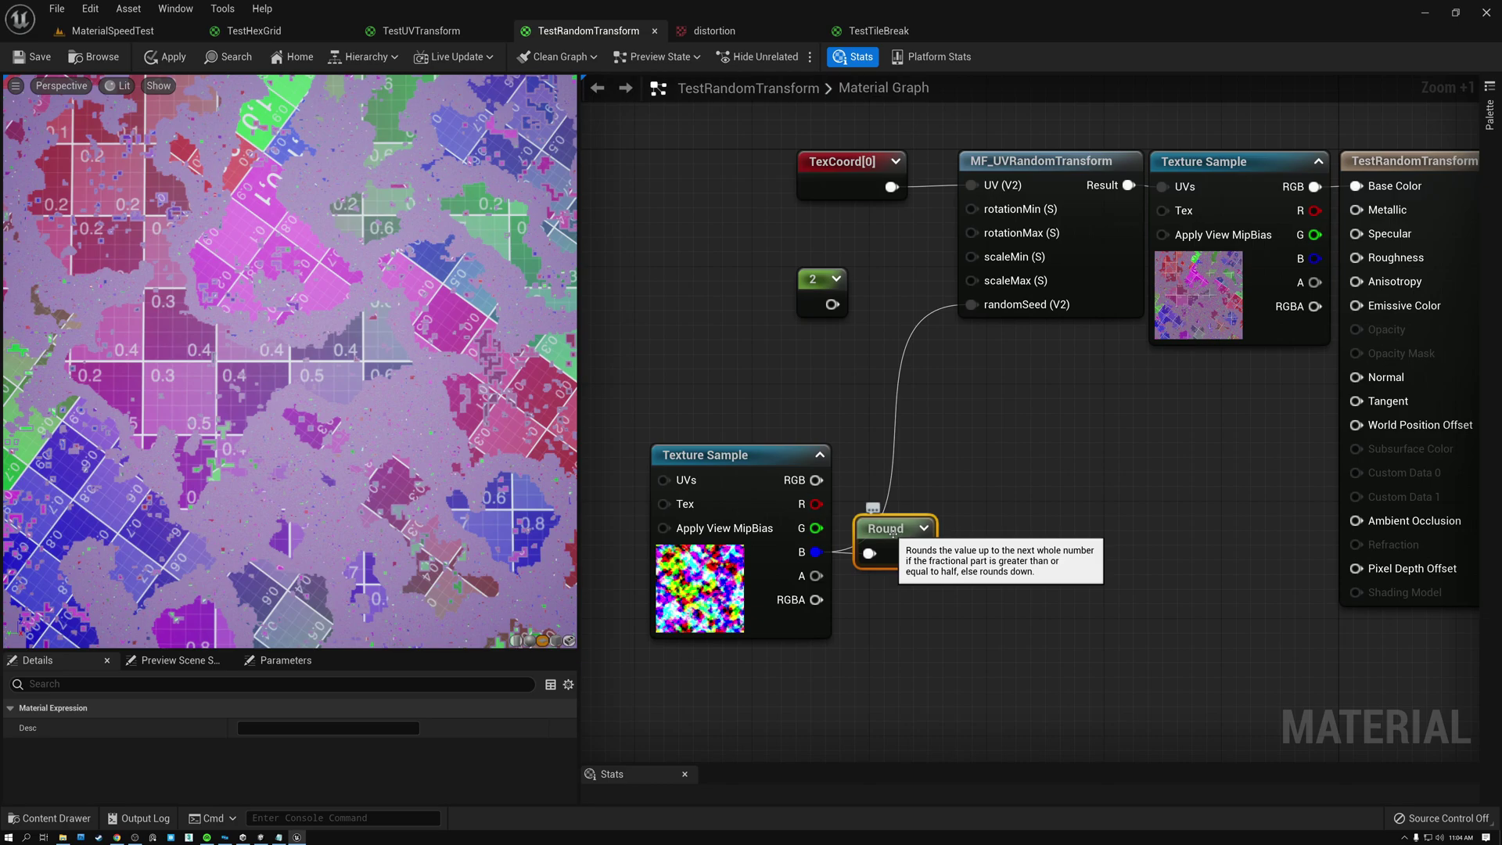
{"action": "left_click_drag", "start_coordinate": [920, 554], "coordinate": [1357, 186]}
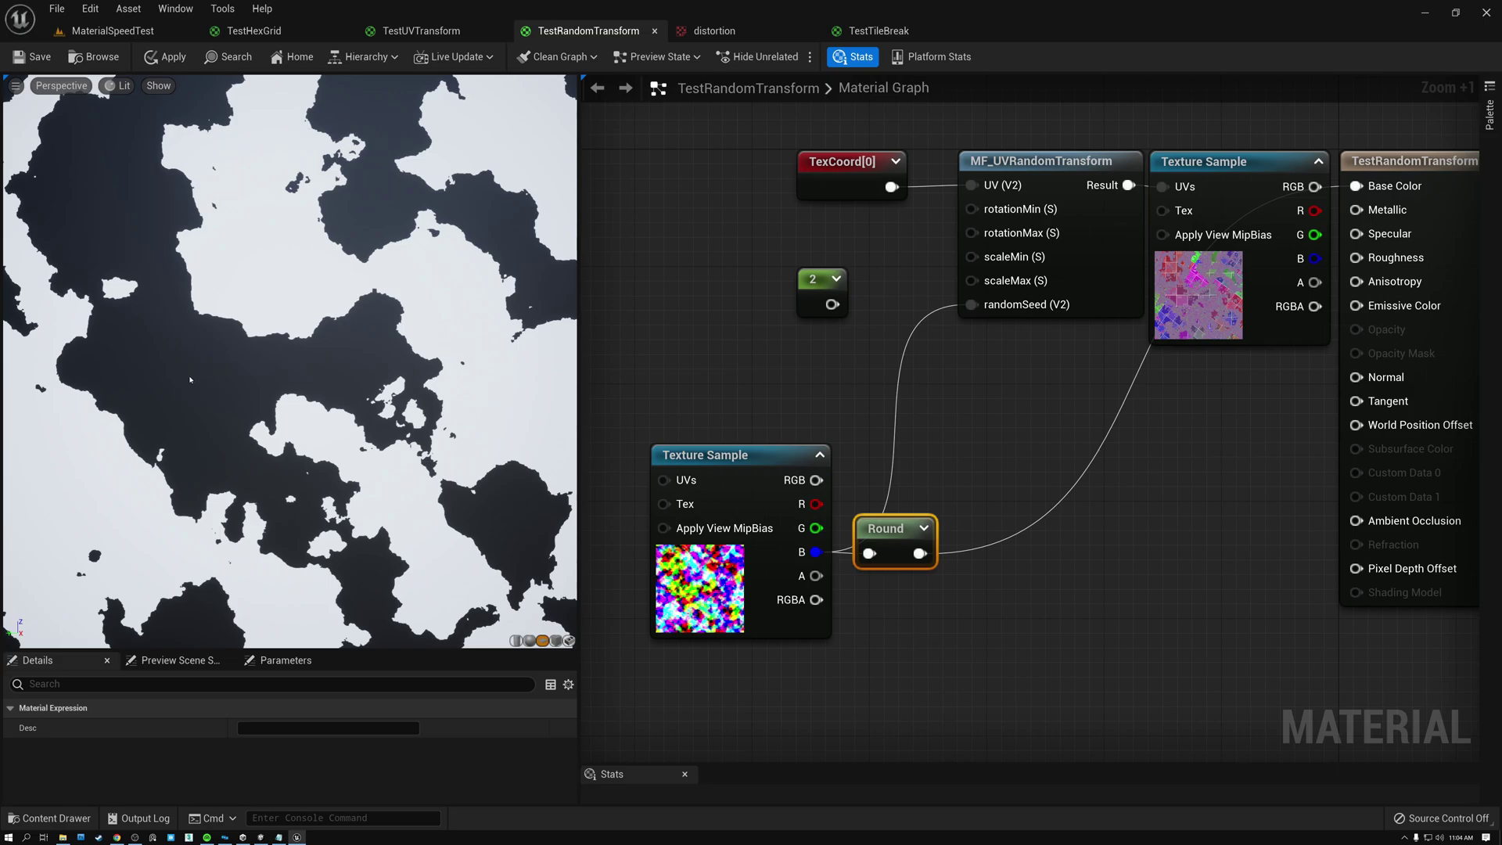
{"action": "left_click_drag", "start_coordinate": [920, 553], "coordinate": [972, 306]}
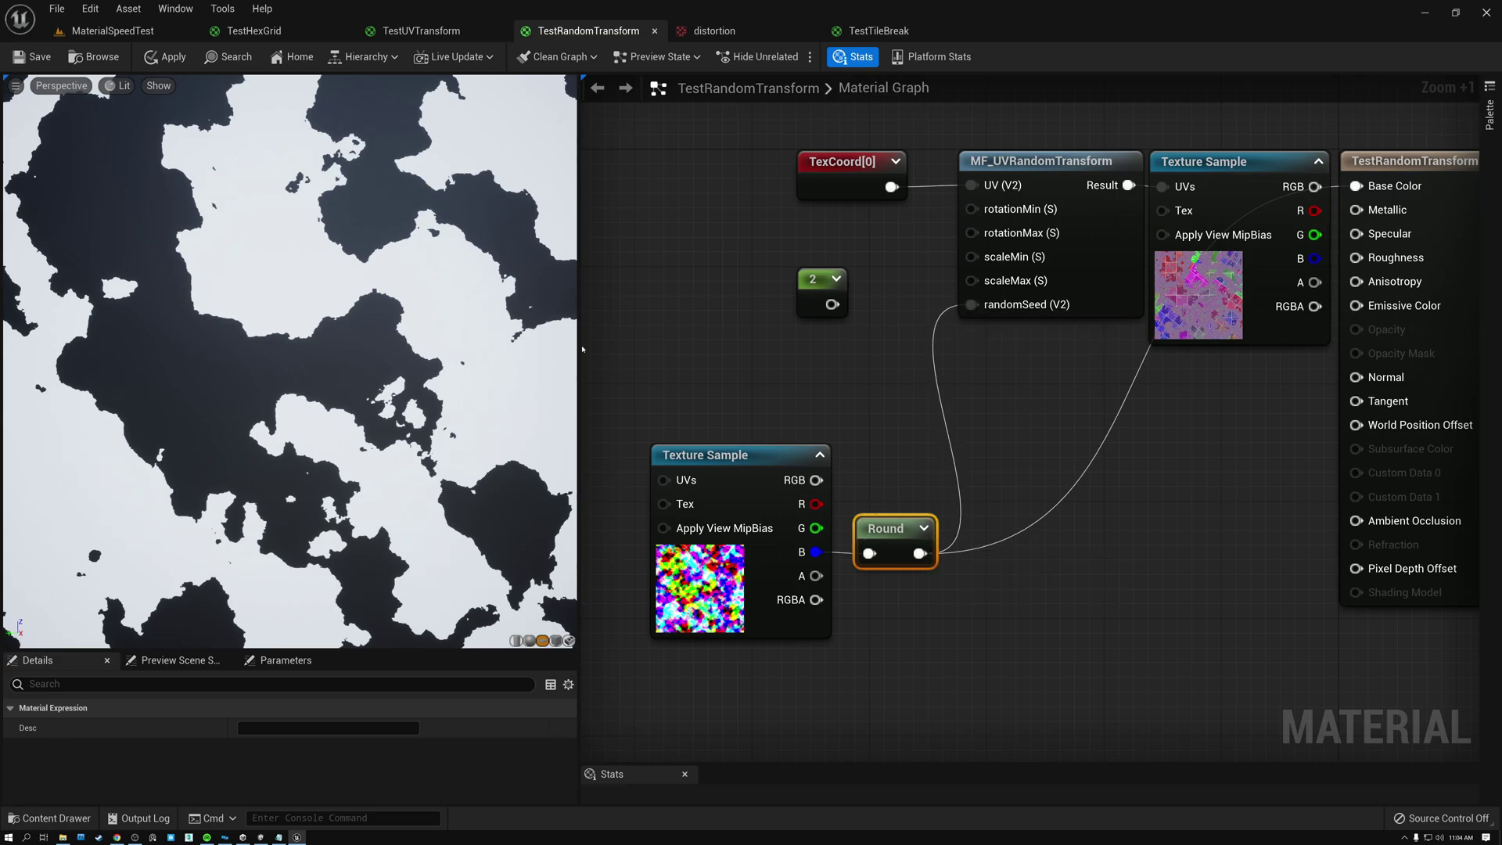
{"action": "left_click_drag", "start_coordinate": [1317, 187], "coordinate": [1358, 186]}
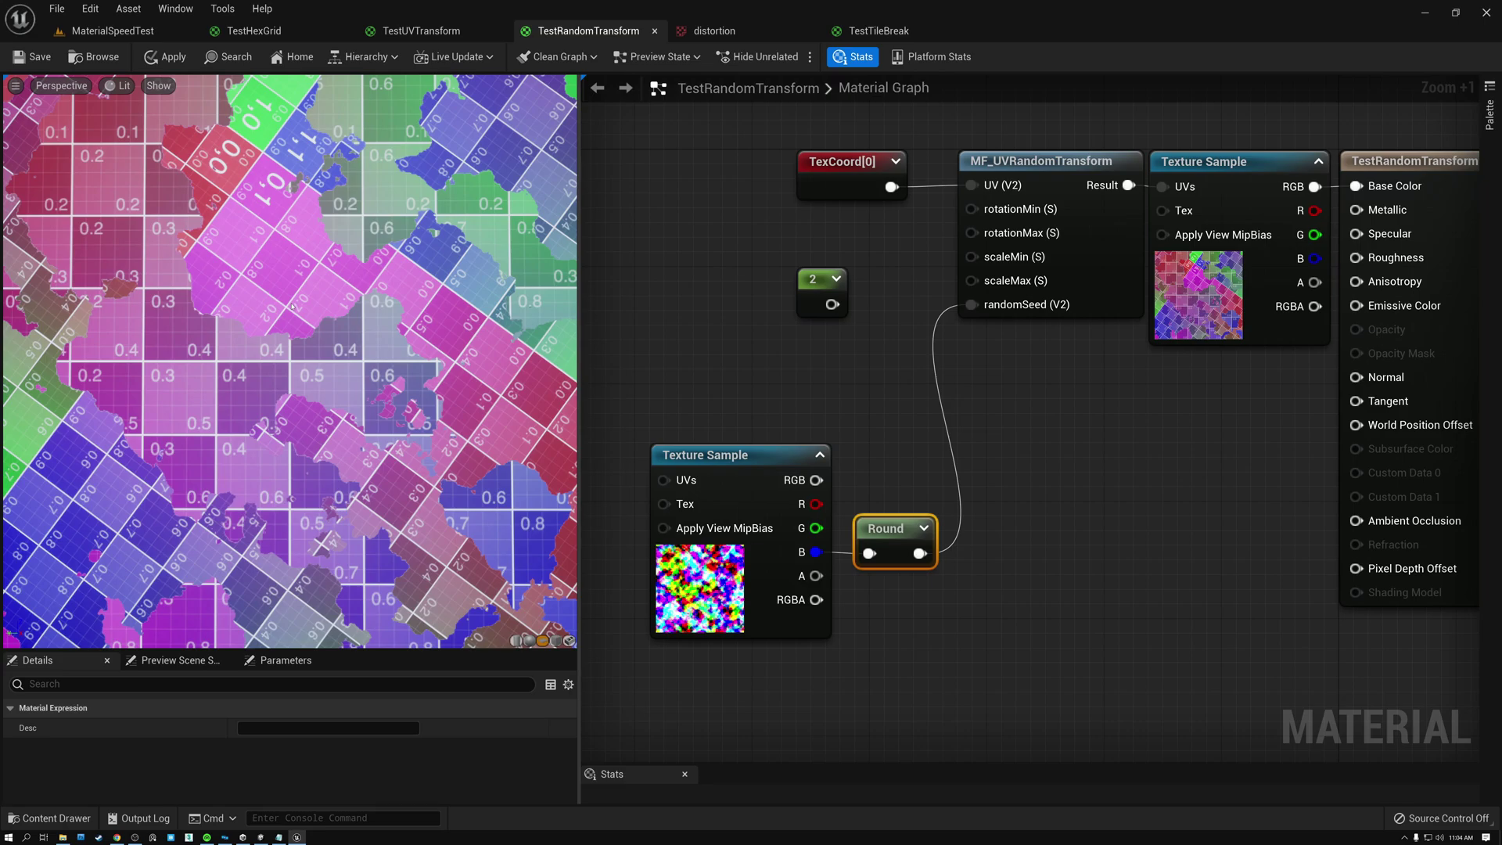
Step: Move TexCoord[0] and the constant 2 node aside and add a Multiply node fed by TexCoord[0] with Const B set to 7
{"action": "left_click_drag", "start_coordinate": [828, 163], "coordinate": [651, 165]}
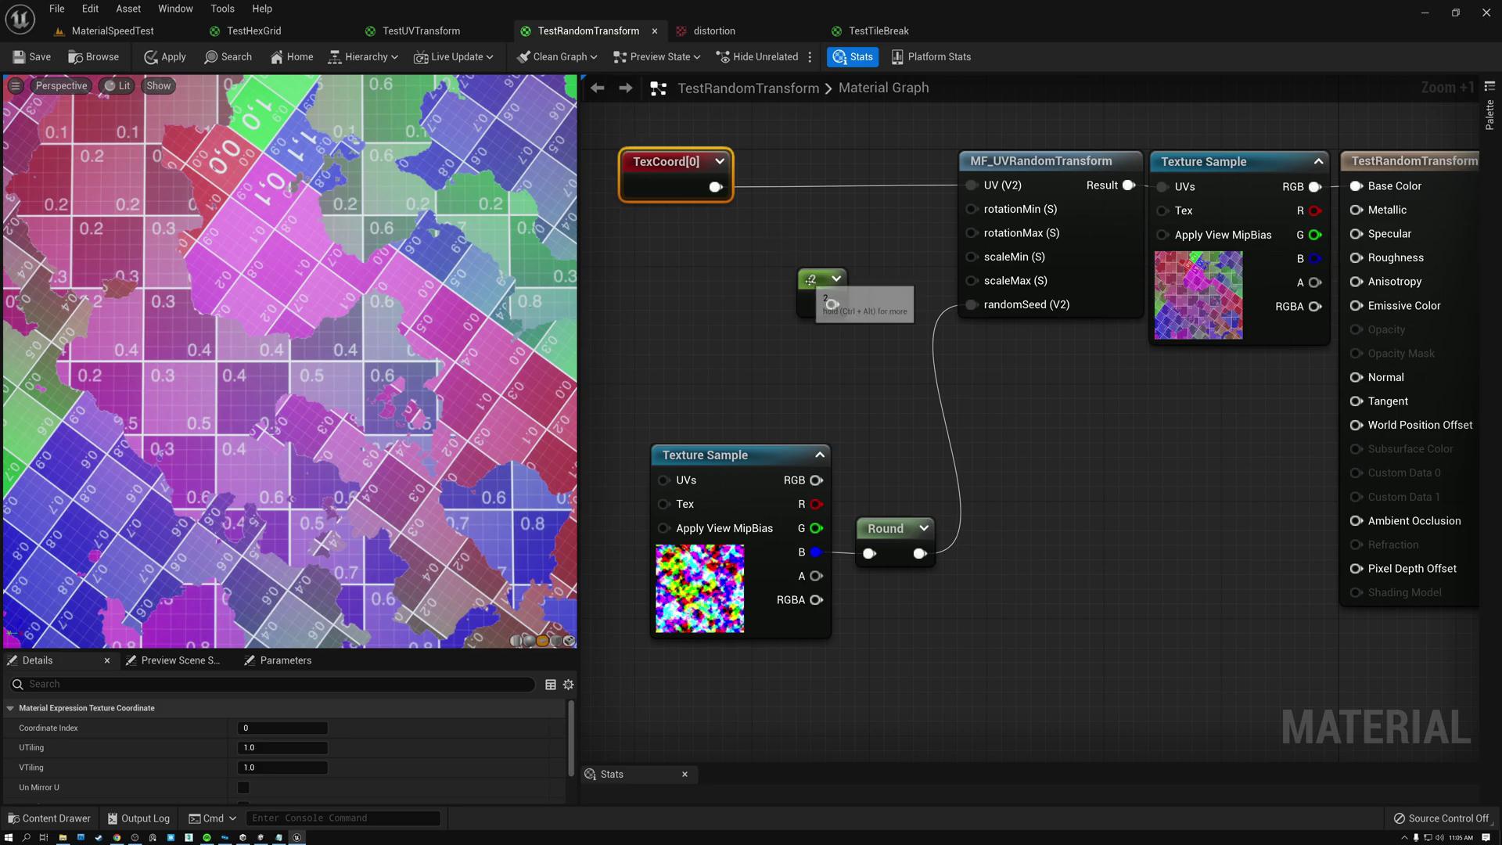
{"action": "left_click_drag", "start_coordinate": [817, 282], "coordinate": [789, 342]}
{"action": "left_click_drag", "start_coordinate": [736, 209], "coordinate": [831, 266]}
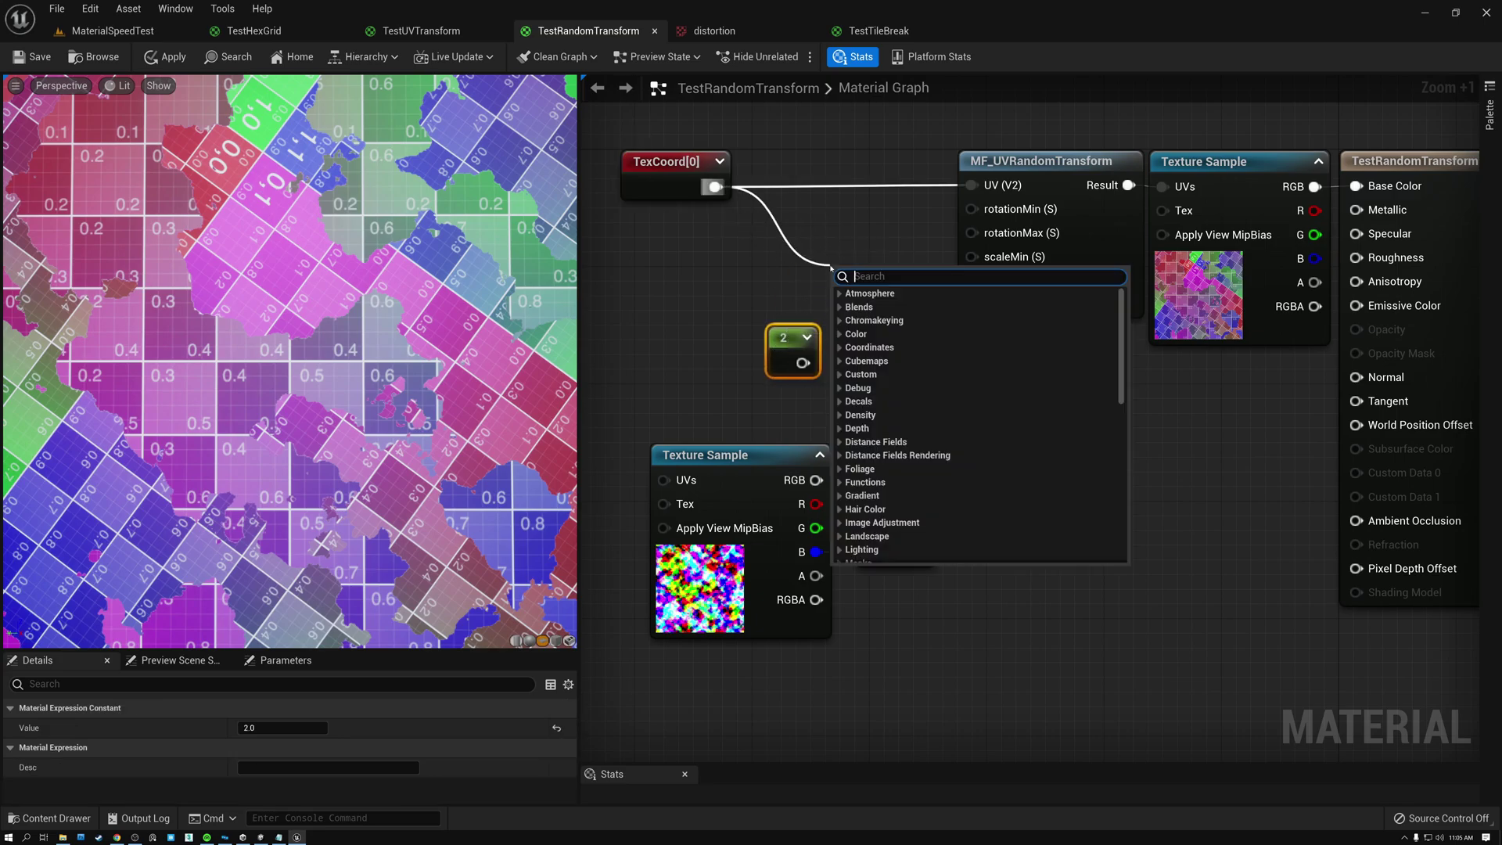
{"action": "type", "text": "mul"}
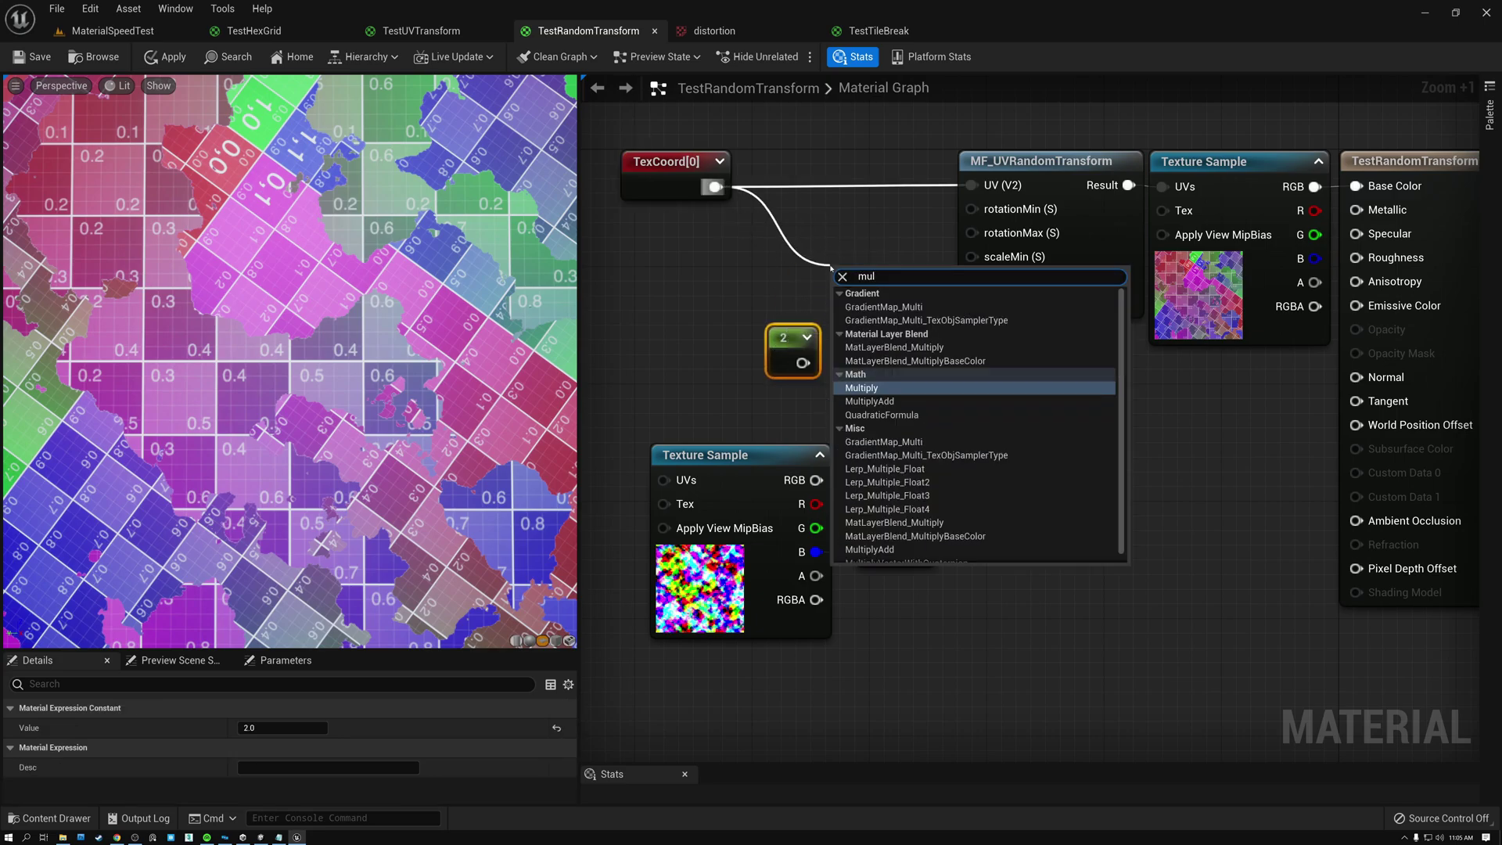
{"action": "left_click", "coordinate": [862, 388]}
{"action": "left_click_drag", "start_coordinate": [816, 234], "coordinate": [802, 220]}
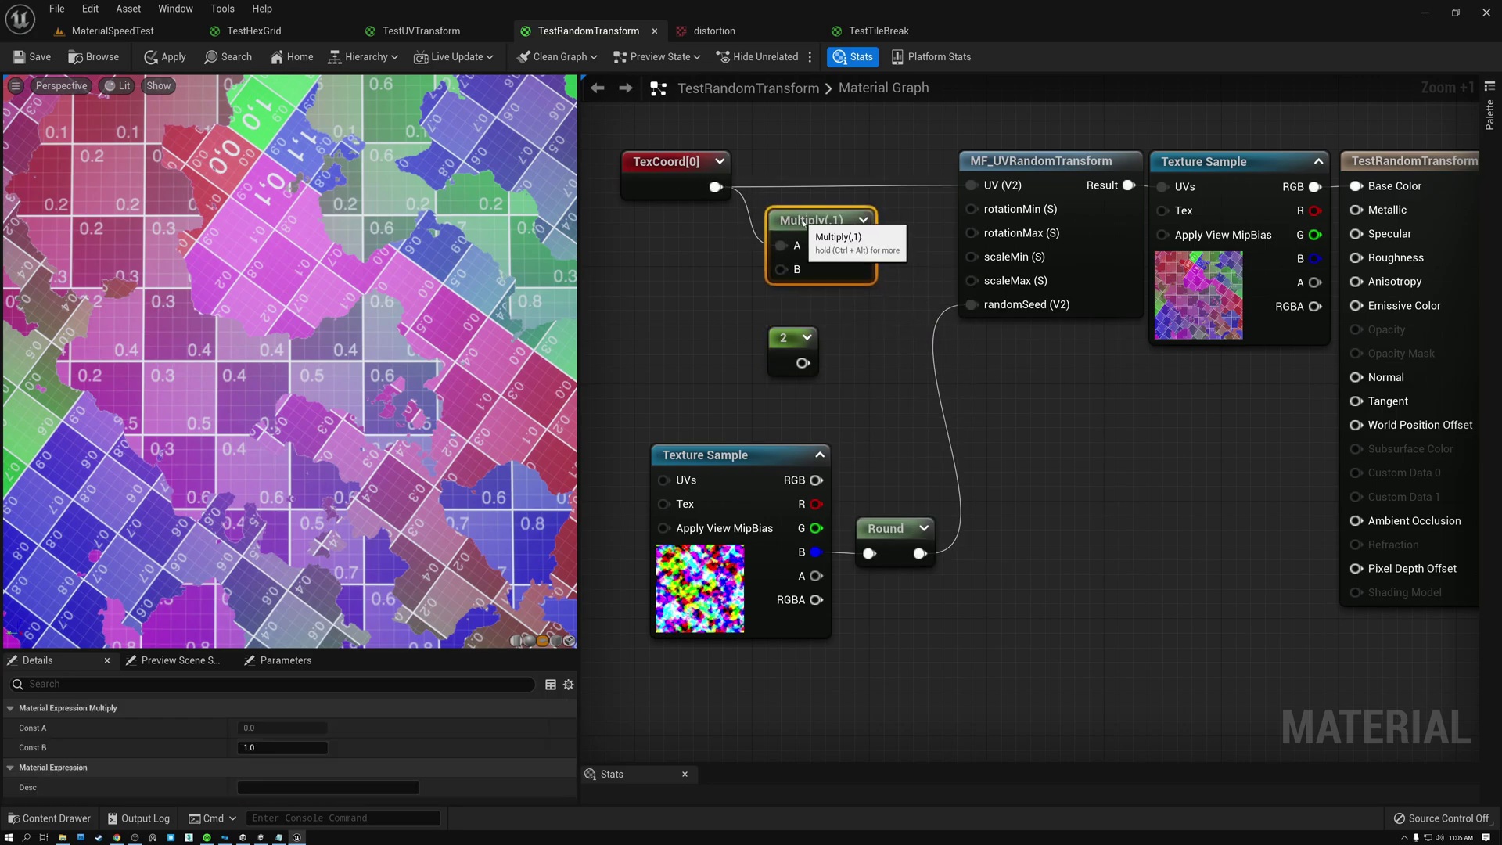
{"action": "left_click", "coordinate": [263, 748]}
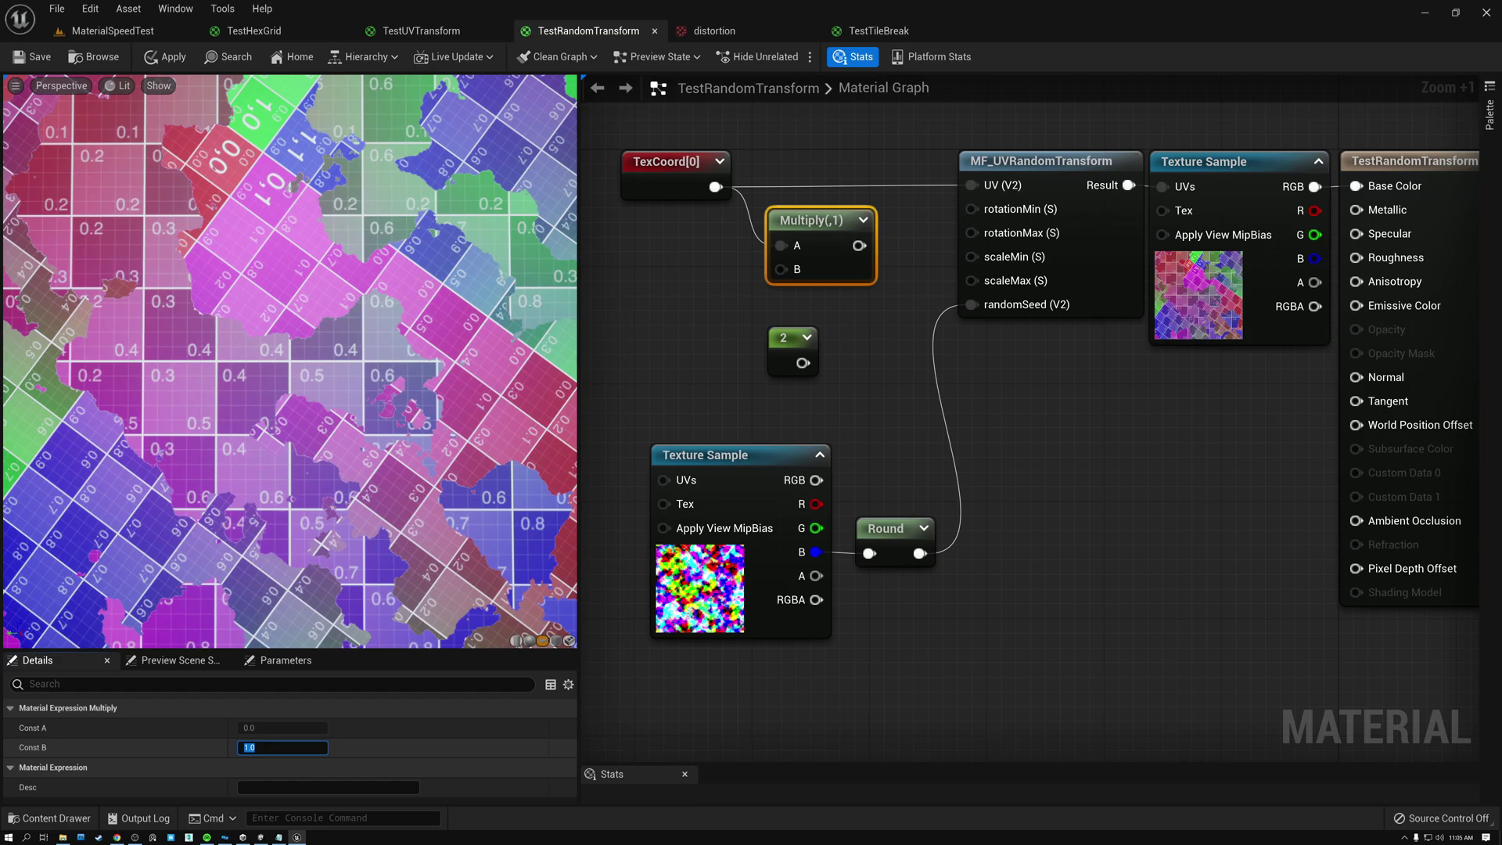
{"action": "type", "text": "7"}
{"action": "key", "text": "Return"}
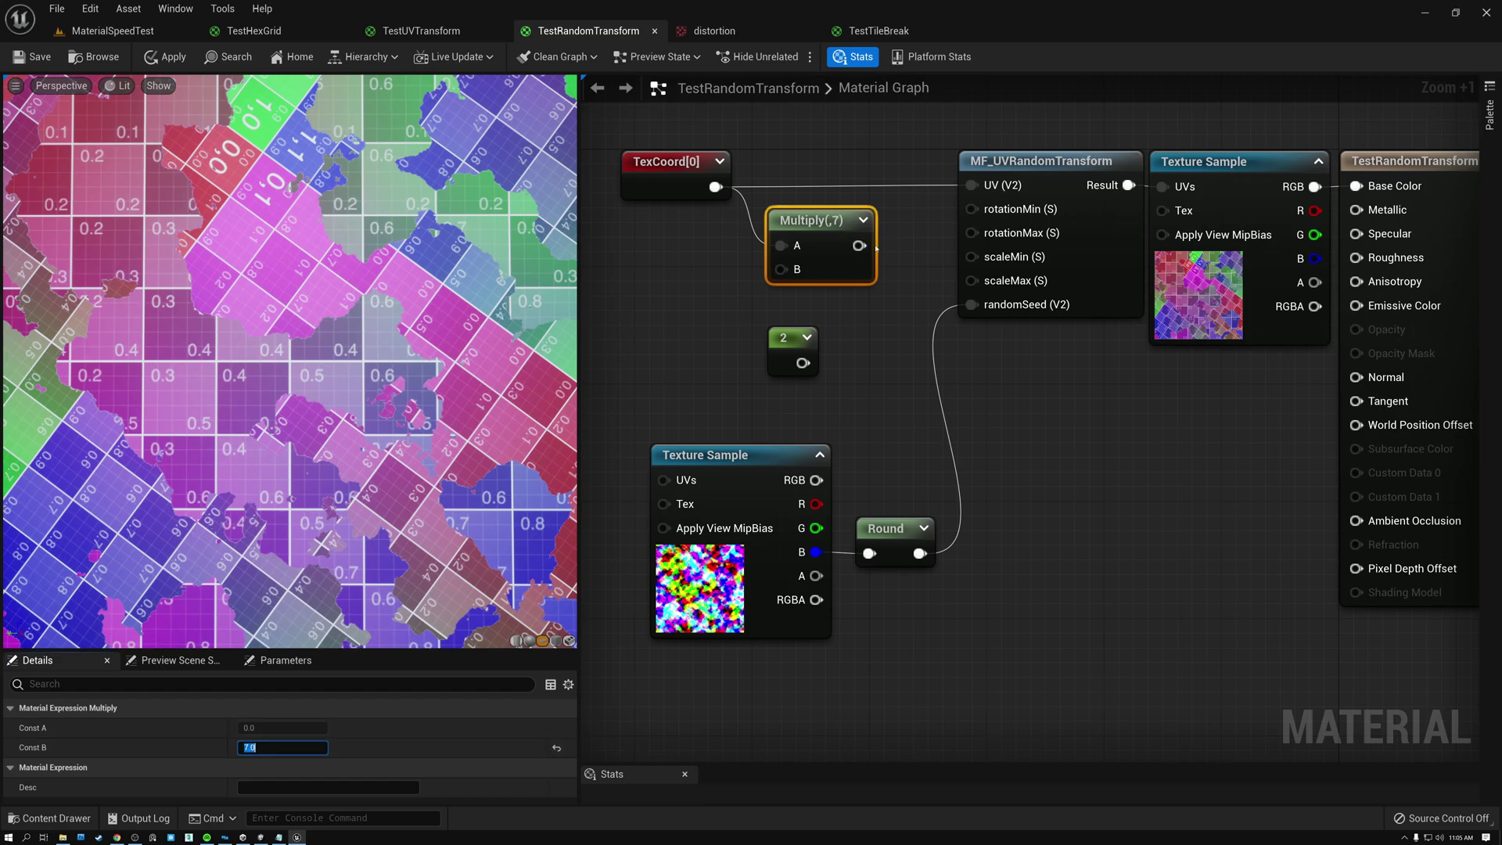
Step: Connect the Multiply output to MF_UVRandomTransform's UV and the grid Texture Sample's UVs, and align the Multiply node with TexCoord[0]
{"action": "left_click_drag", "start_coordinate": [859, 245], "coordinate": [971, 187]}
{"action": "left_click_drag", "start_coordinate": [859, 245], "coordinate": [1163, 187]}
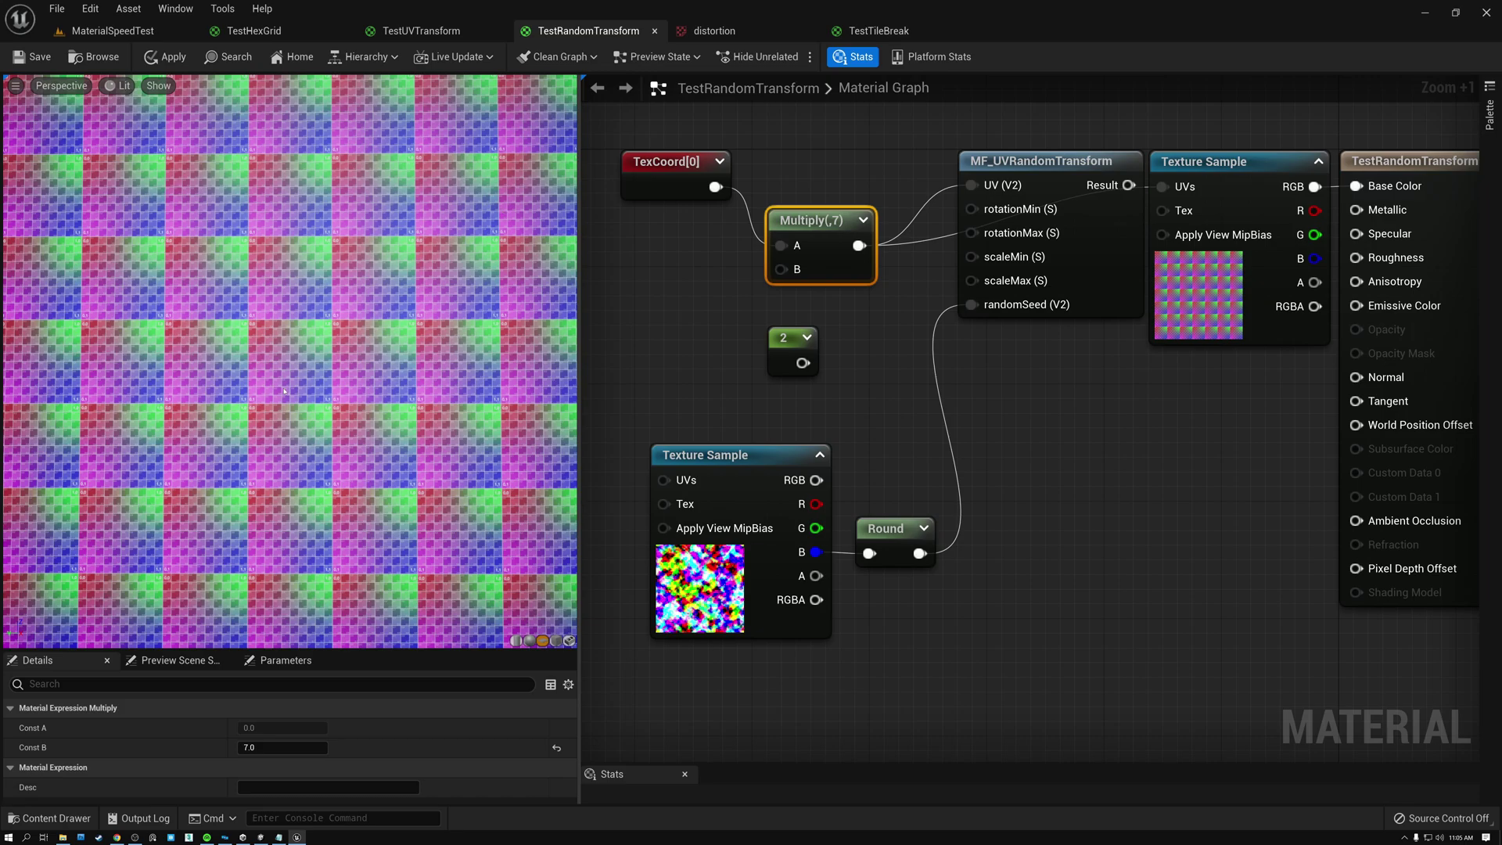
{"action": "left_click_drag", "start_coordinate": [819, 225], "coordinate": [818, 166]}
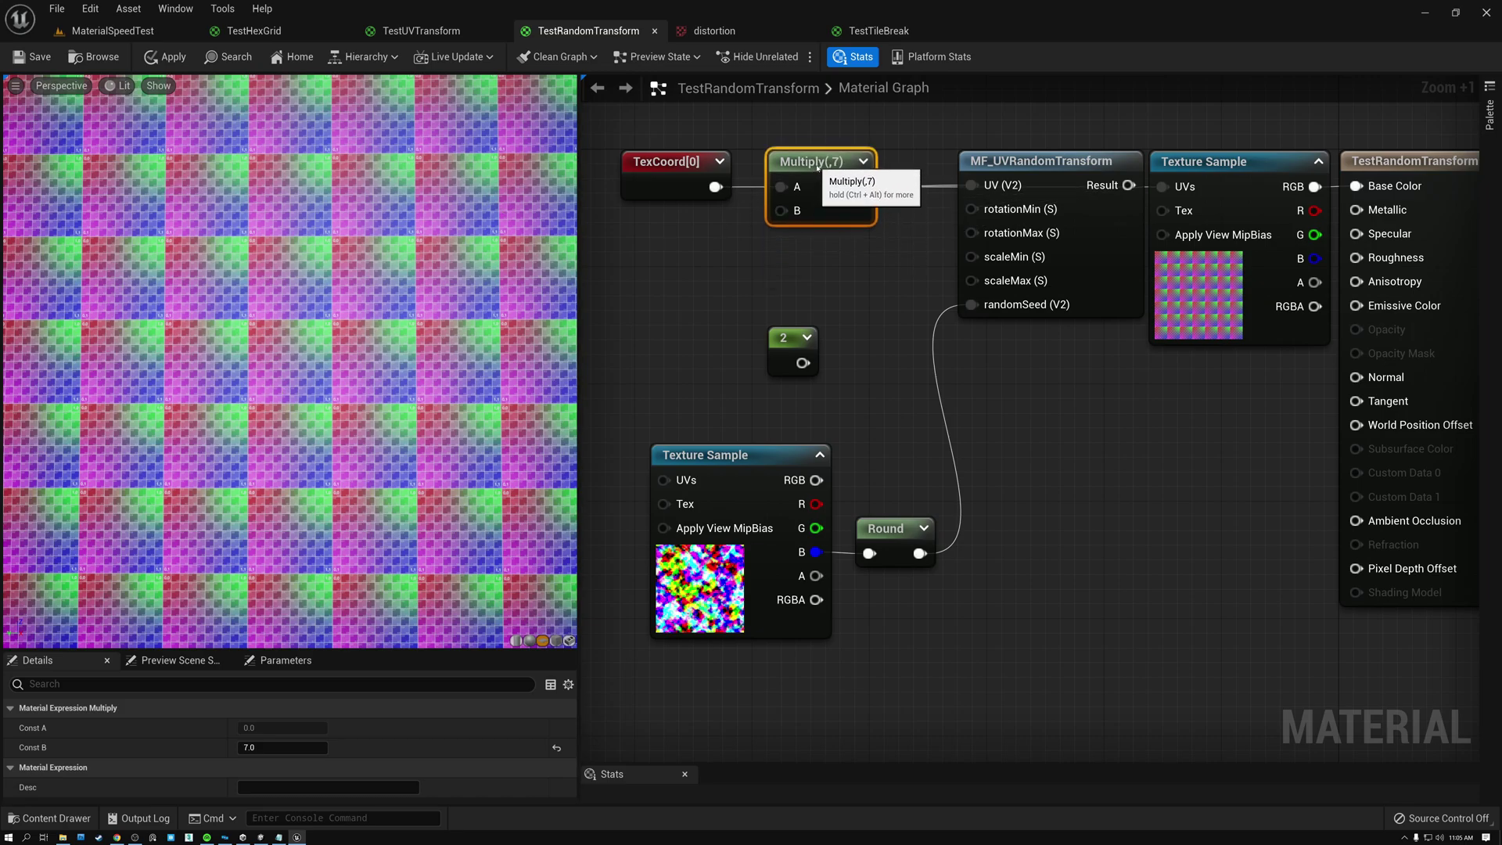
Step: Connect MF_UVRandomTransform's Result to the grid Texture Sample's UVs and shift the function node slightly away from the sample
{"action": "left_click", "coordinate": [991, 164]}
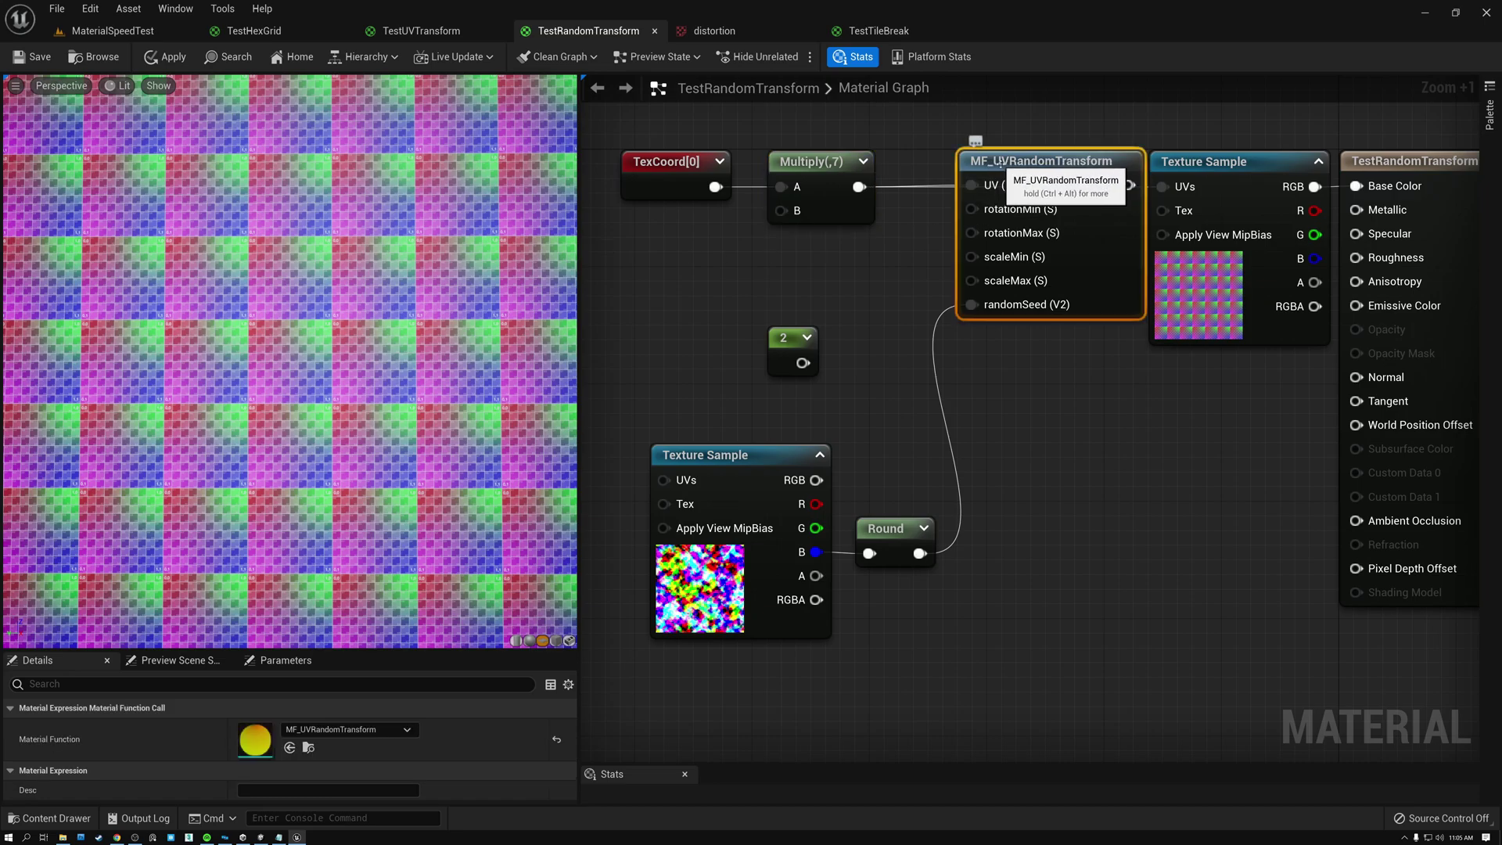
{"action": "left_click_drag", "start_coordinate": [1129, 186], "coordinate": [1162, 187]}
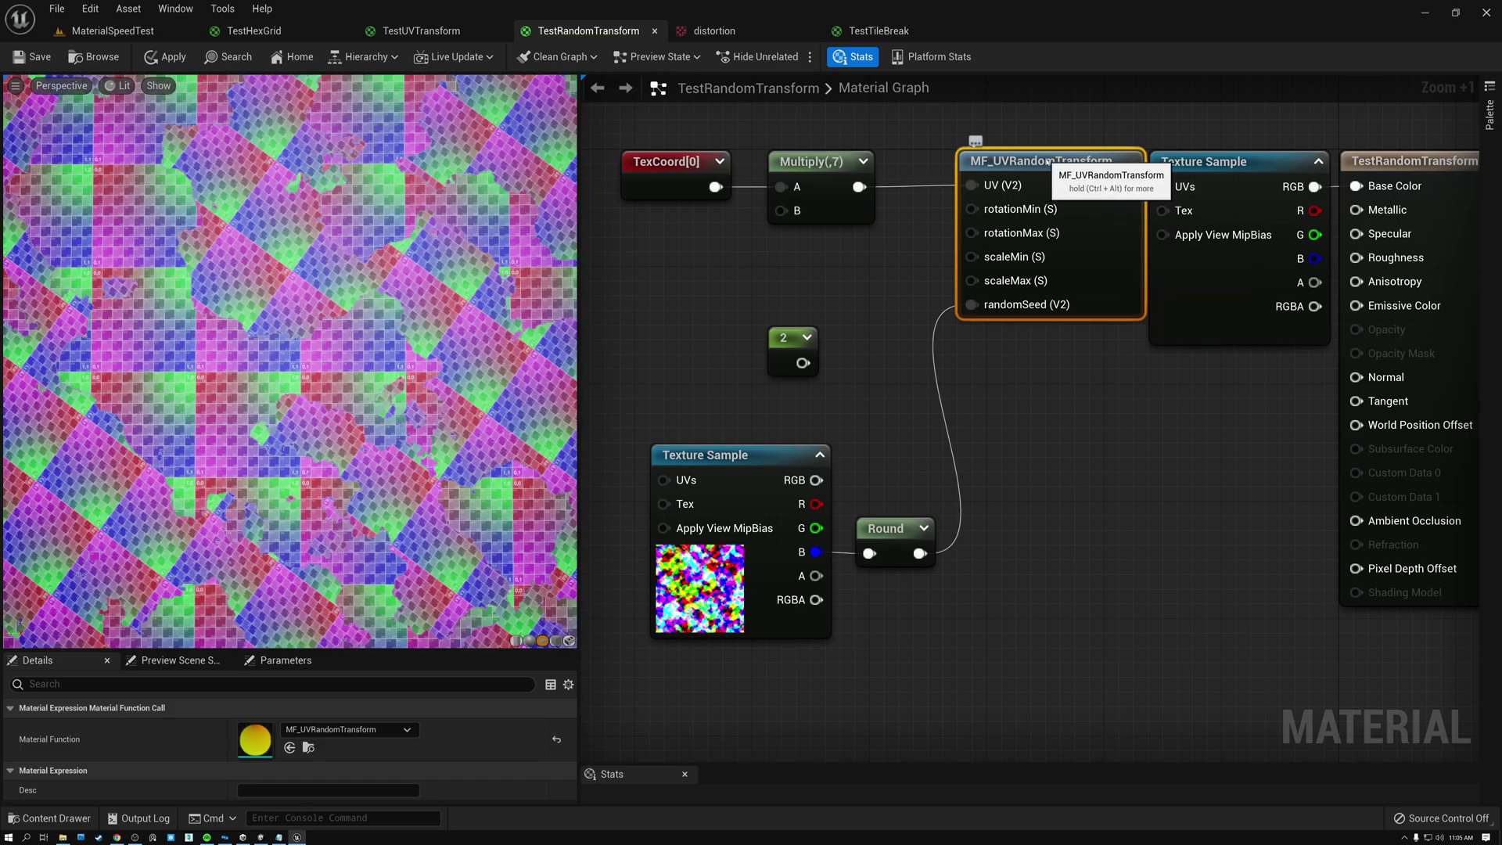
{"action": "left_click_drag", "start_coordinate": [1048, 162], "coordinate": [1034, 162]}
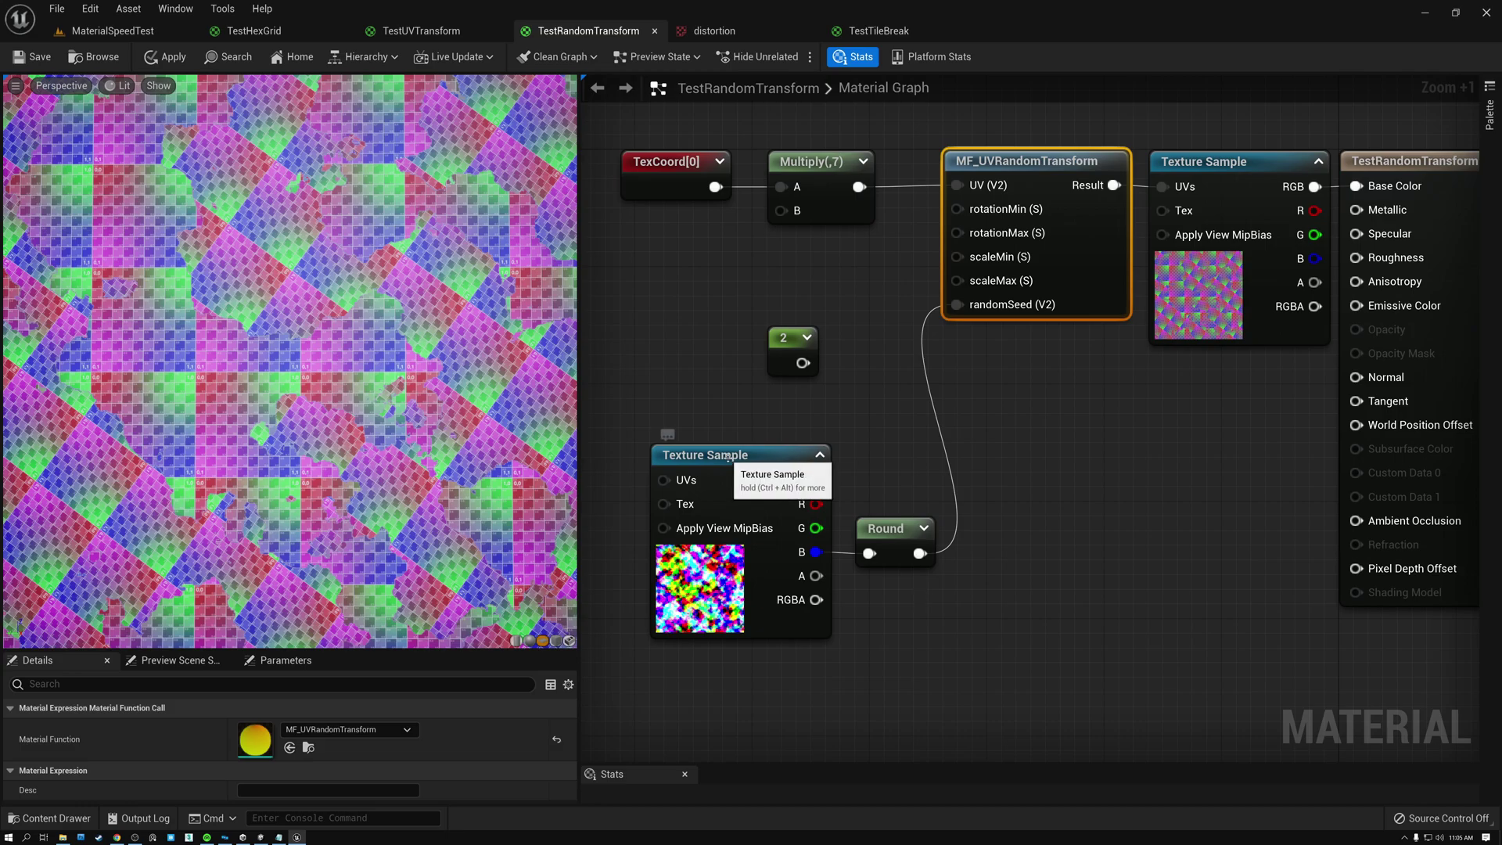
{"action": "left_click", "coordinate": [677, 455]}
{"action": "left_click", "coordinate": [920, 558]}
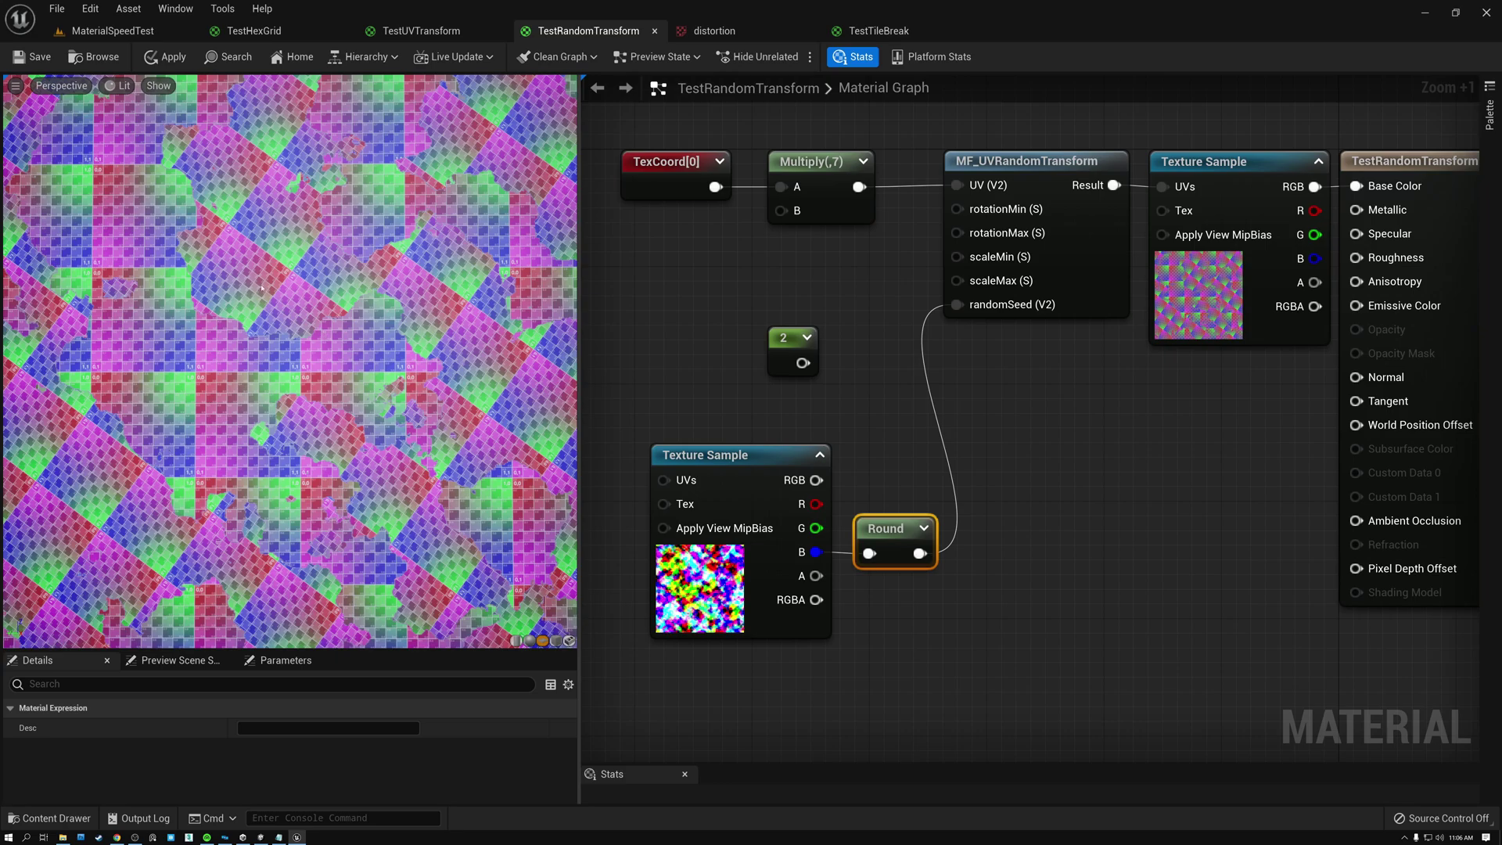
Step: Move the noise Texture Sample and Round nodes together, closer to the constant 2 node
{"action": "left_click", "coordinate": [734, 463]}
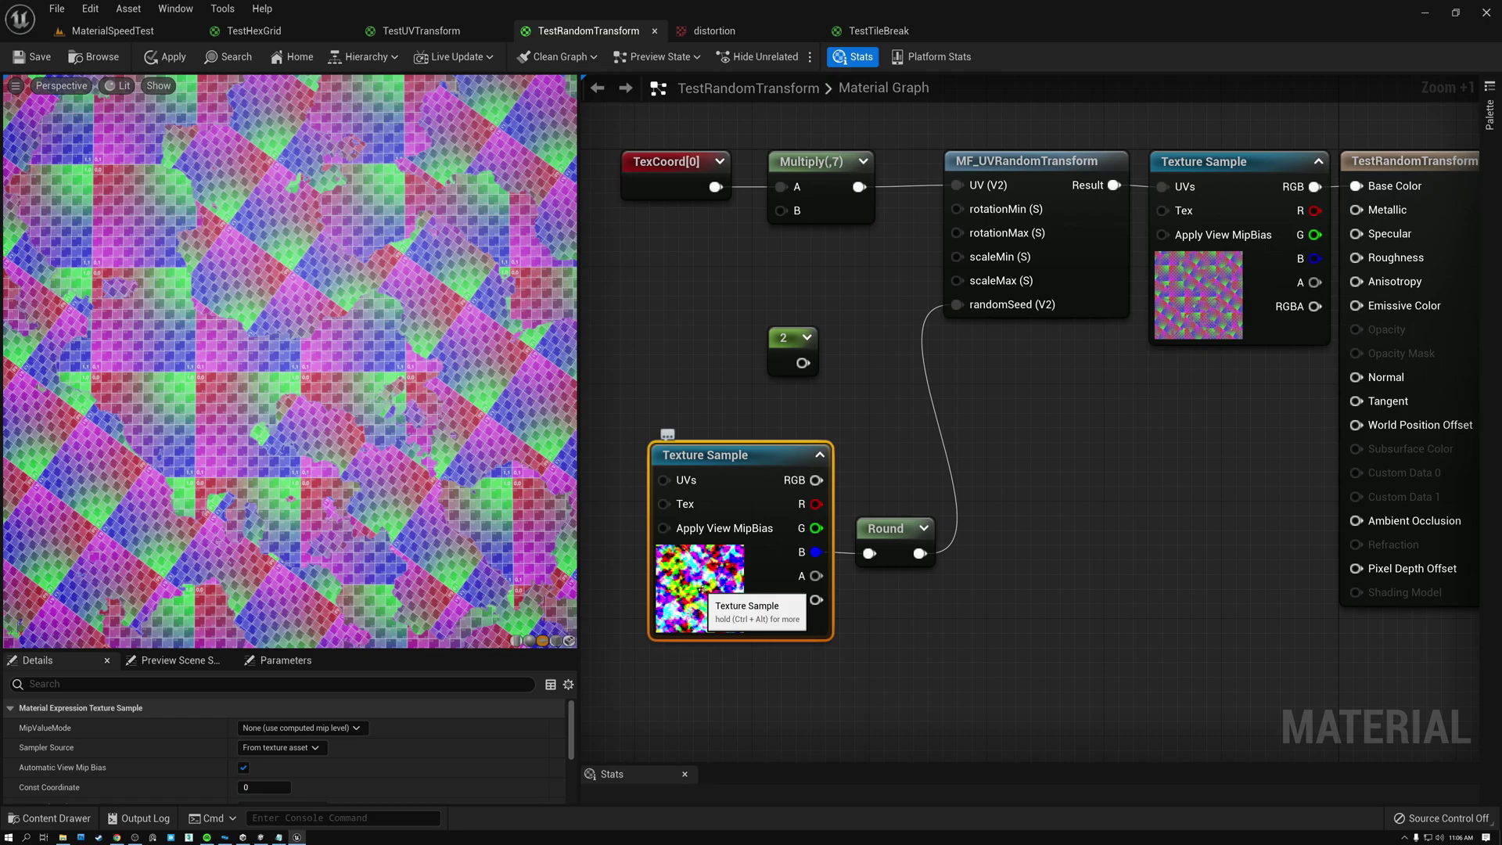
{"action": "left_click_drag", "start_coordinate": [758, 416], "coordinate": [883, 574]}
{"action": "left_click_drag", "start_coordinate": [873, 523], "coordinate": [858, 479]}
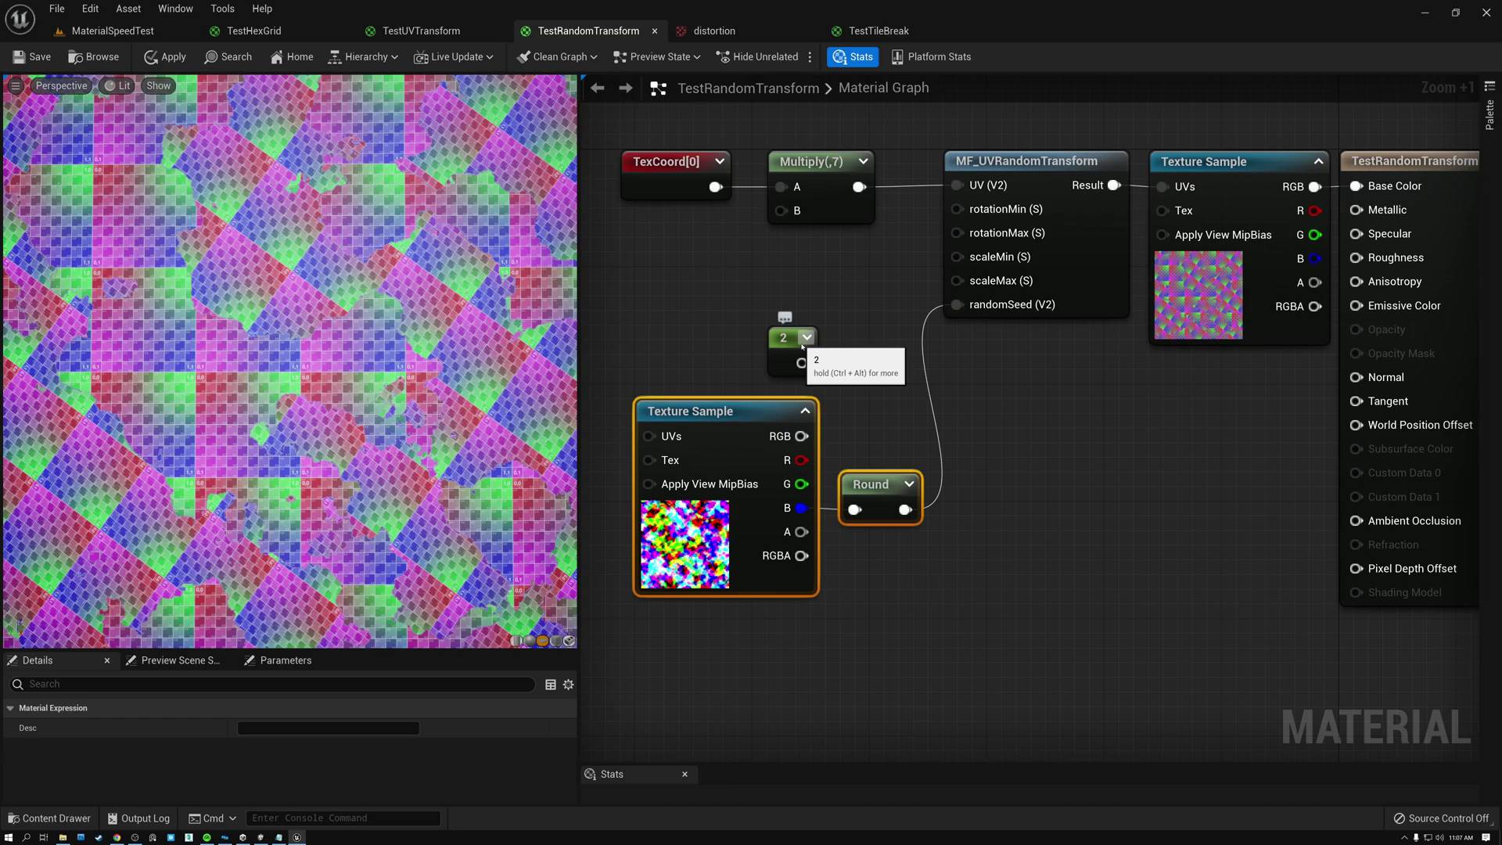
Step: Set the texture of the noise Texture Sample feeding Round to distortion
{"action": "left_click", "coordinate": [718, 413]}
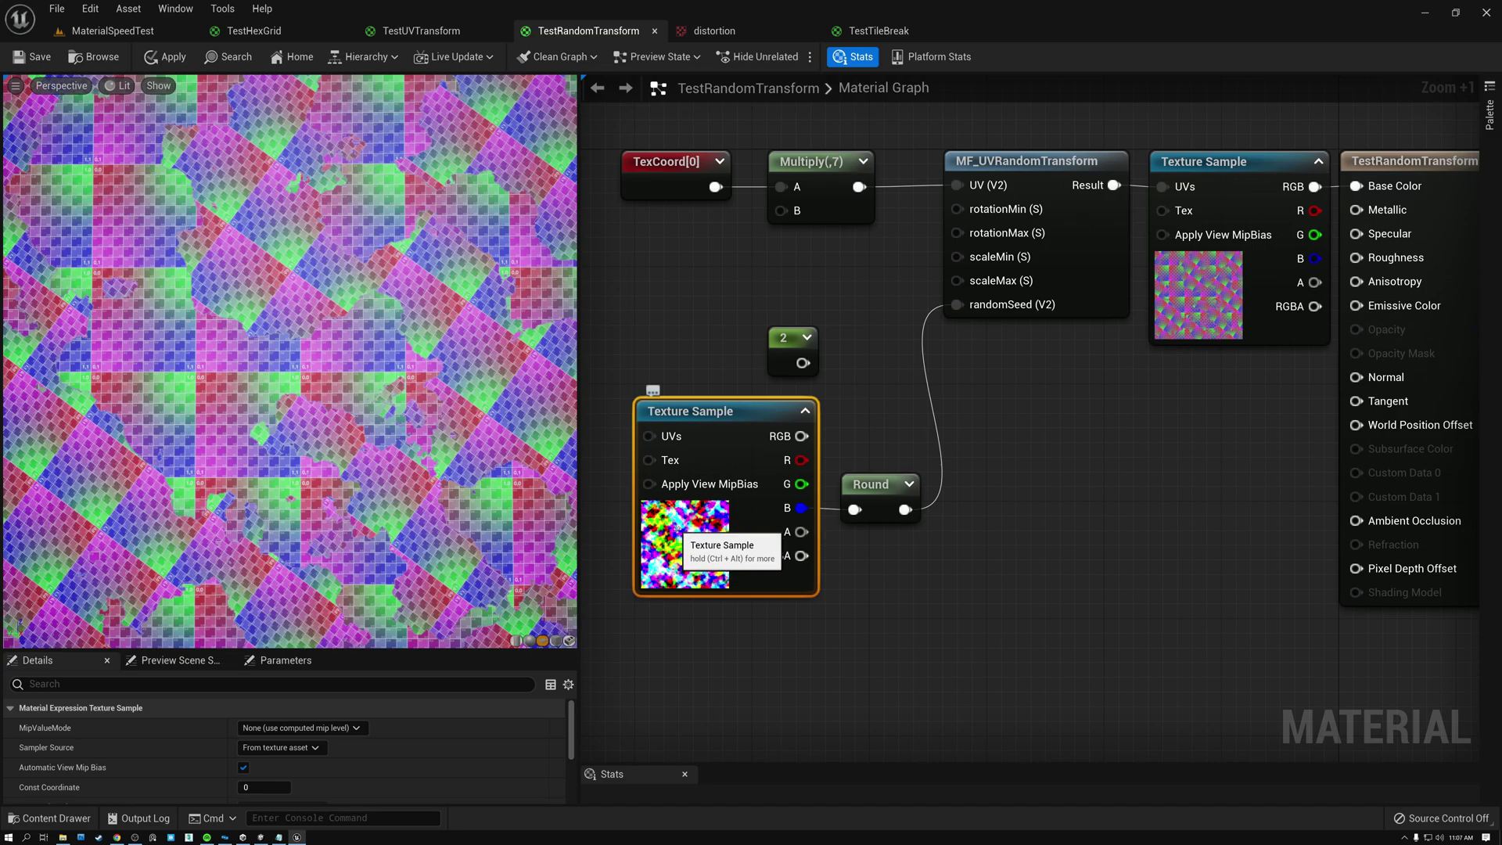
{"action": "scroll", "coordinate": [559, 743], "scroll_direction": "down", "scroll_amount": 5}
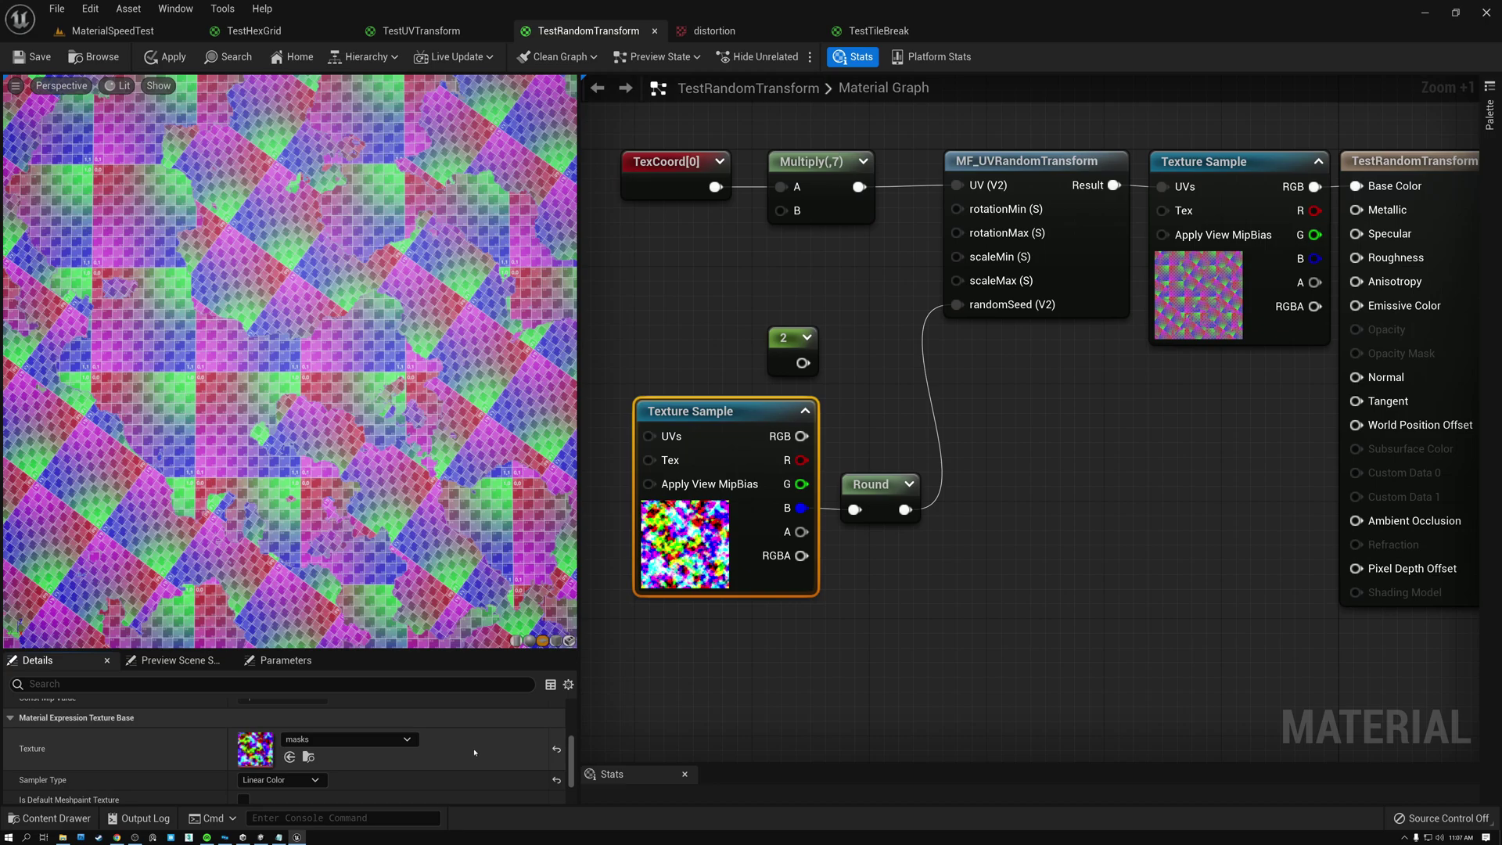
{"action": "left_click", "coordinate": [407, 739]}
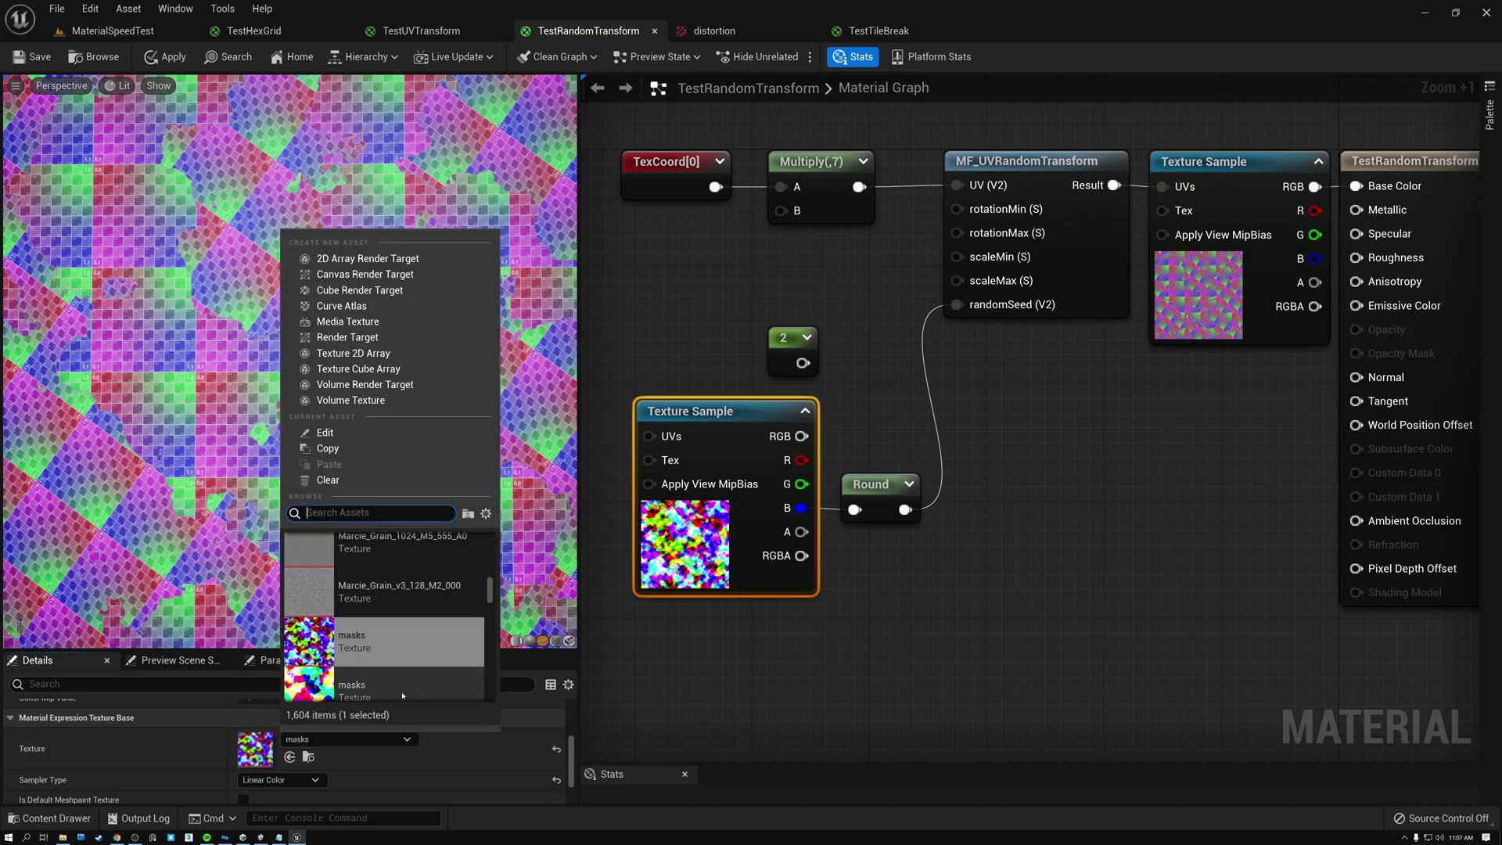
{"action": "type", "text": "dist"}
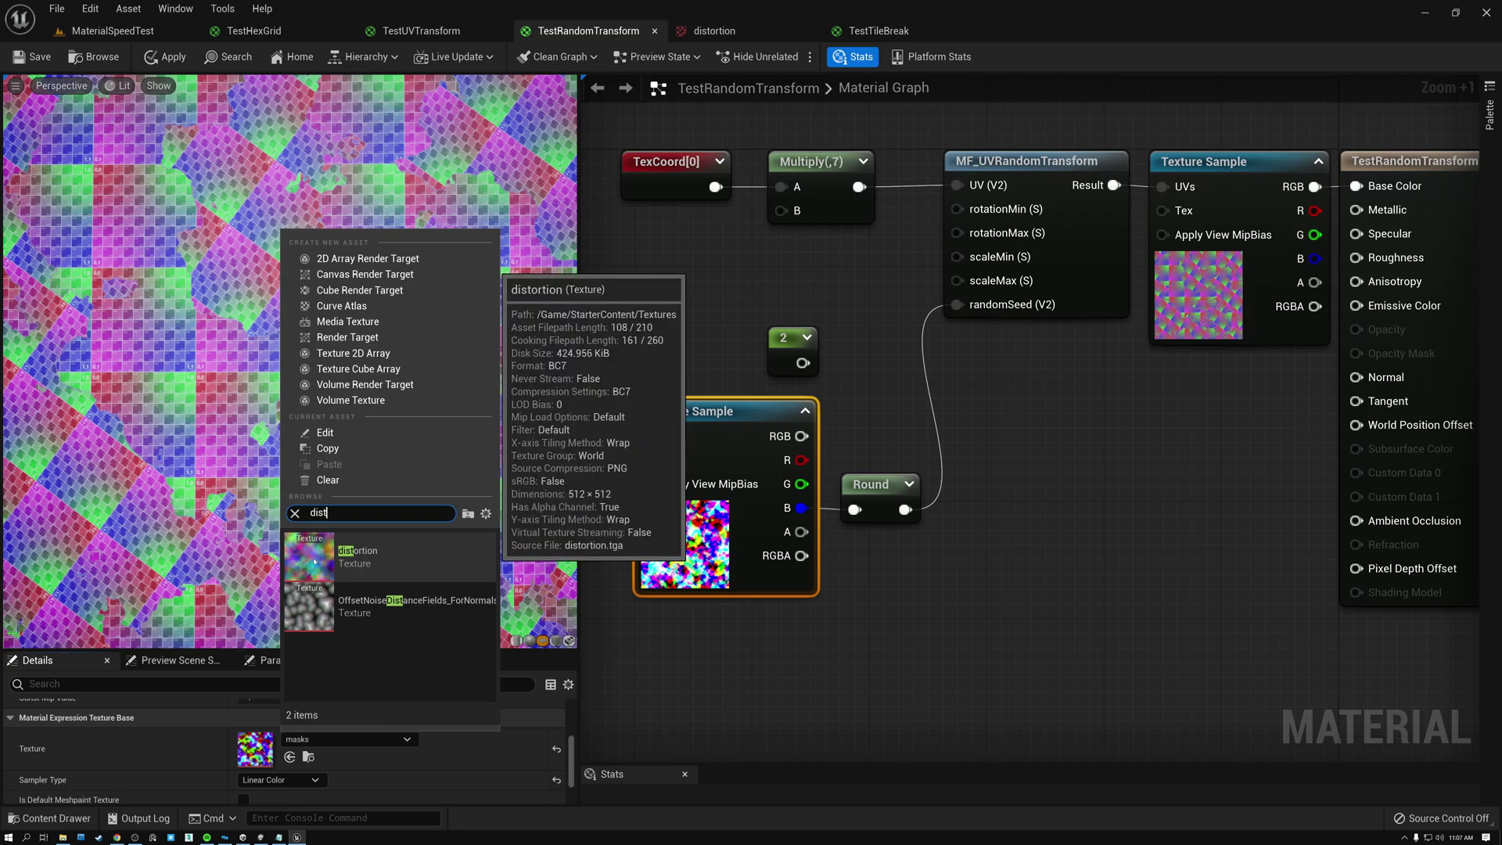
{"action": "left_click", "coordinate": [314, 561]}
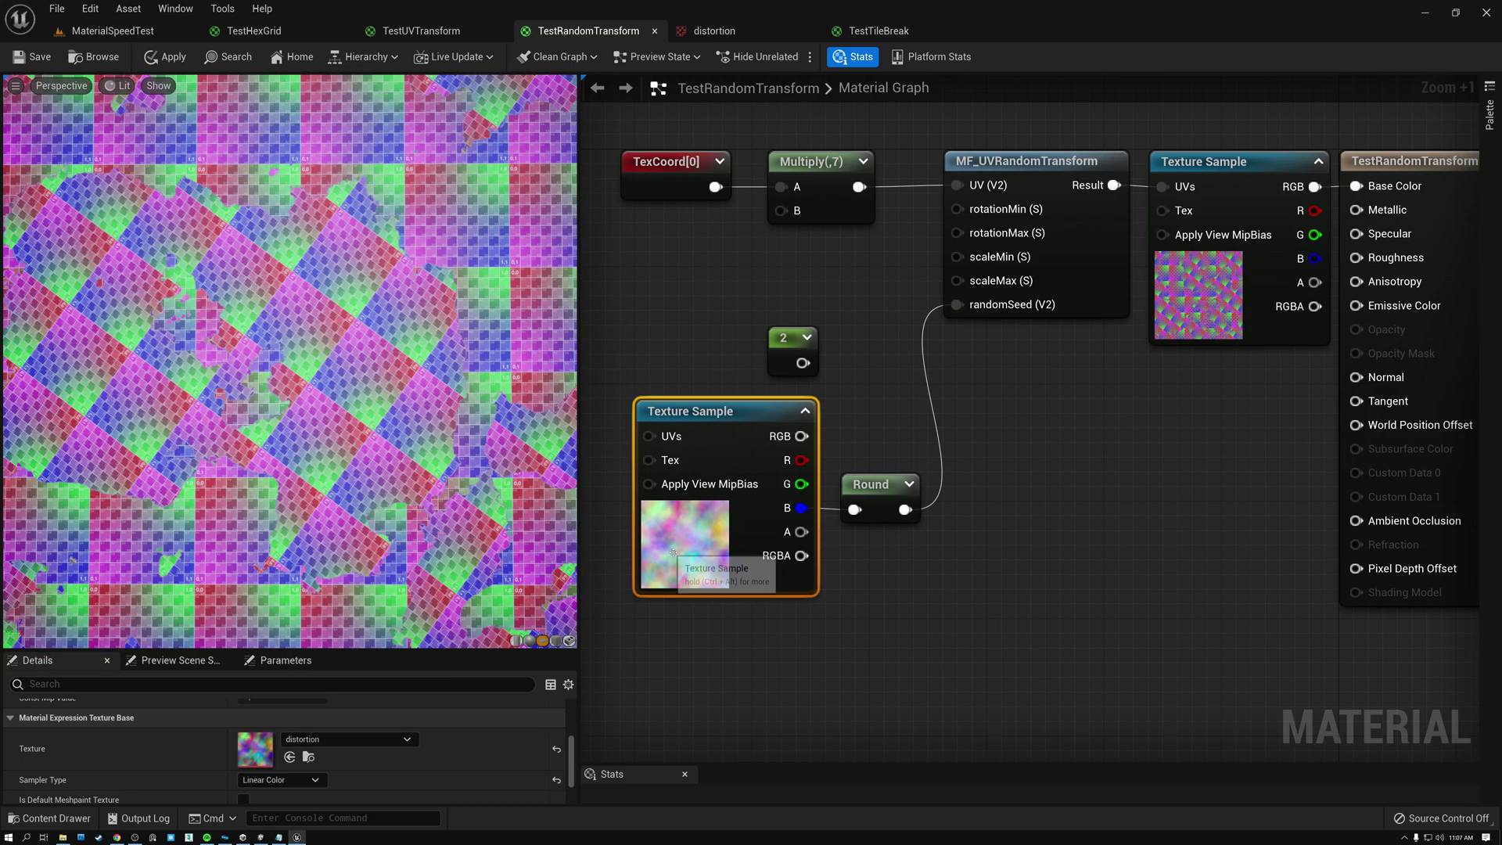
Step: Open the distortion texture and examine its red, green and blue channels one at a time
{"action": "key", "text": "ctrl+space"}
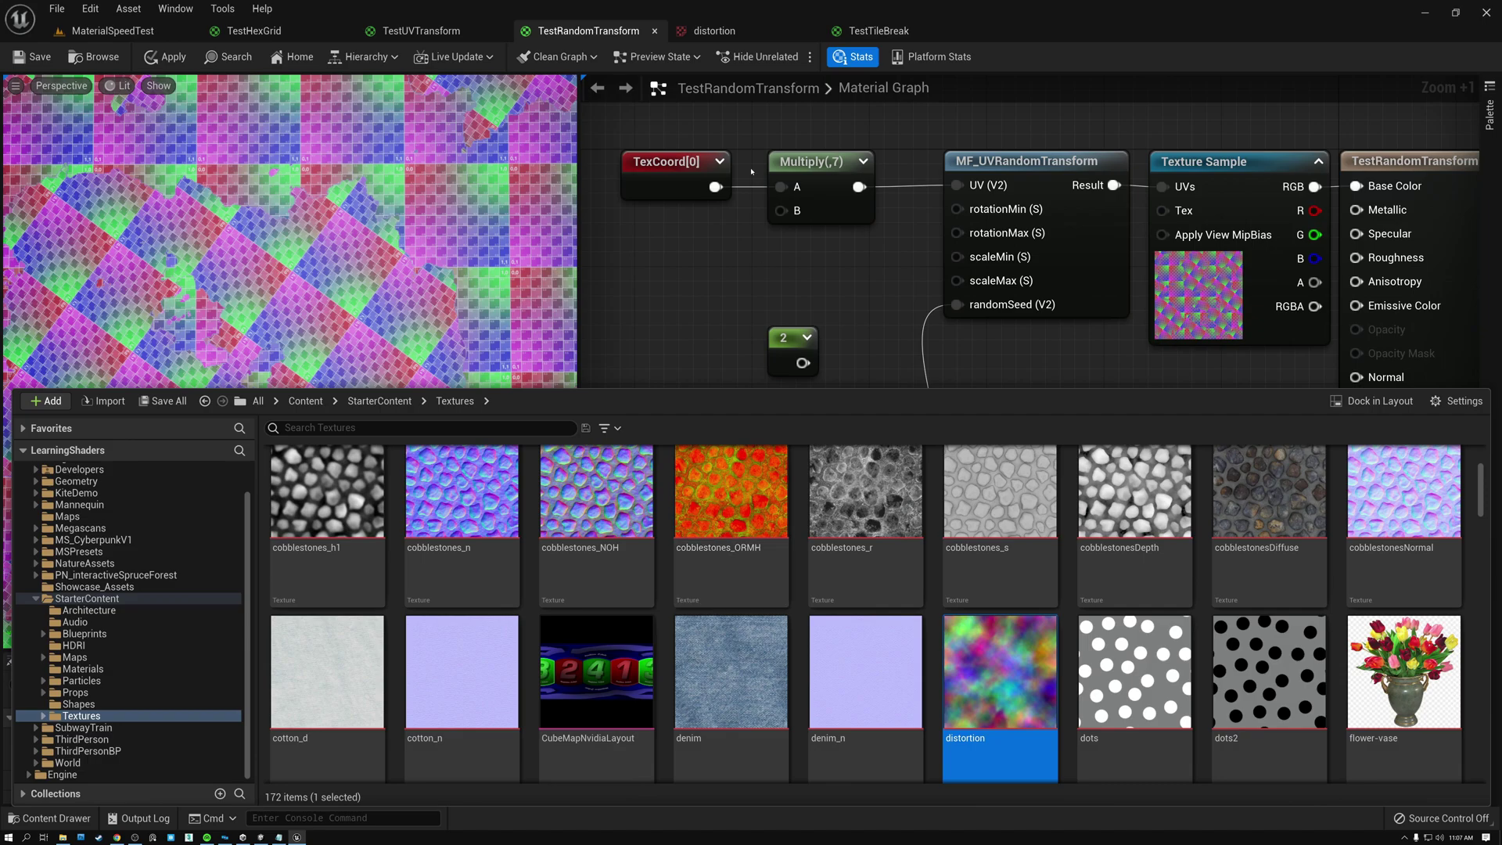
{"action": "left_click", "coordinate": [712, 31]}
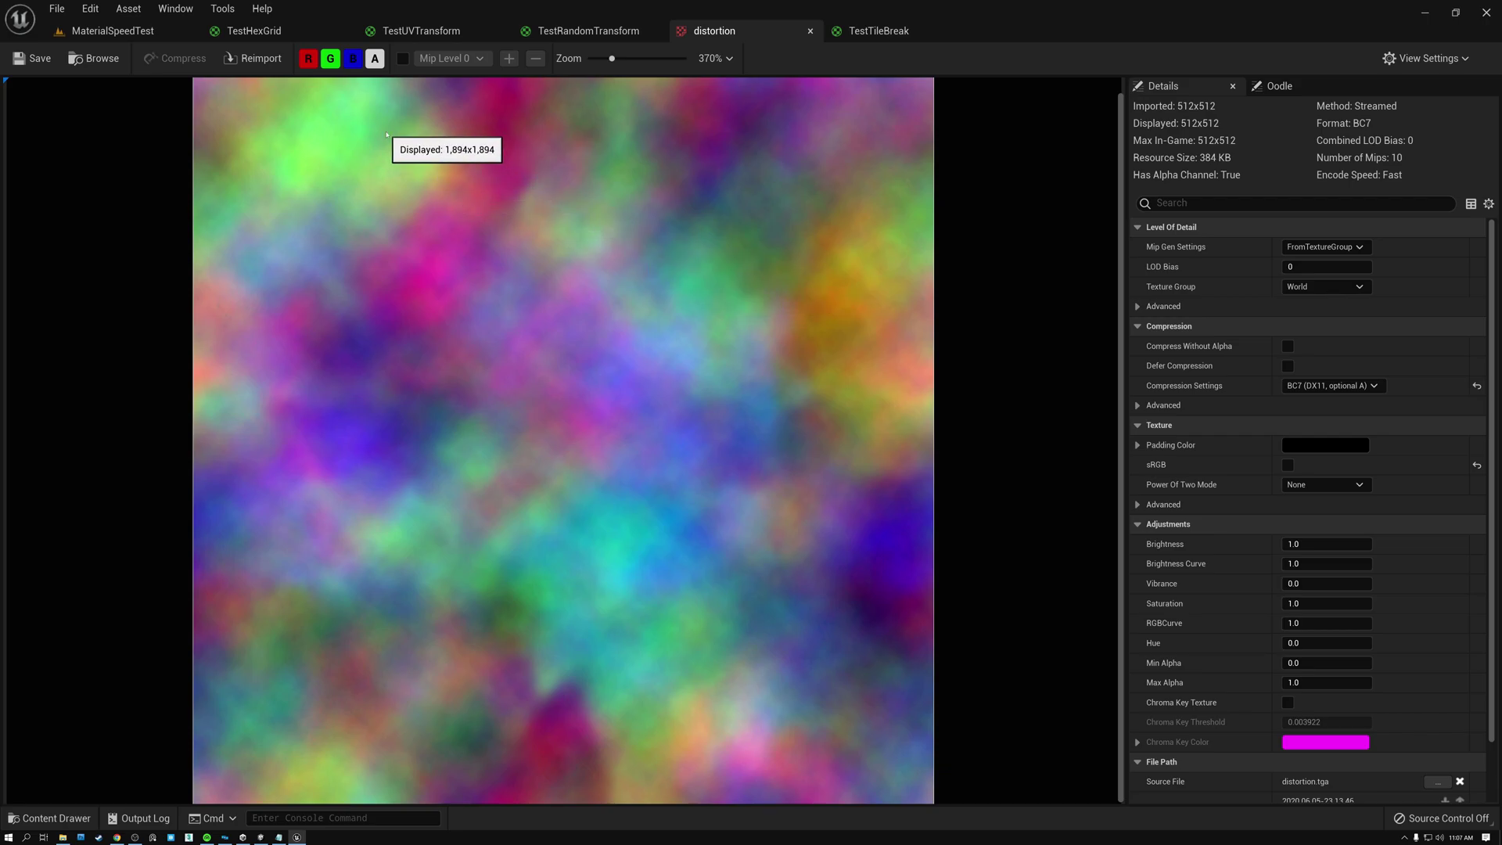
{"action": "left_click", "coordinate": [354, 59]}
{"action": "left_click", "coordinate": [330, 60]}
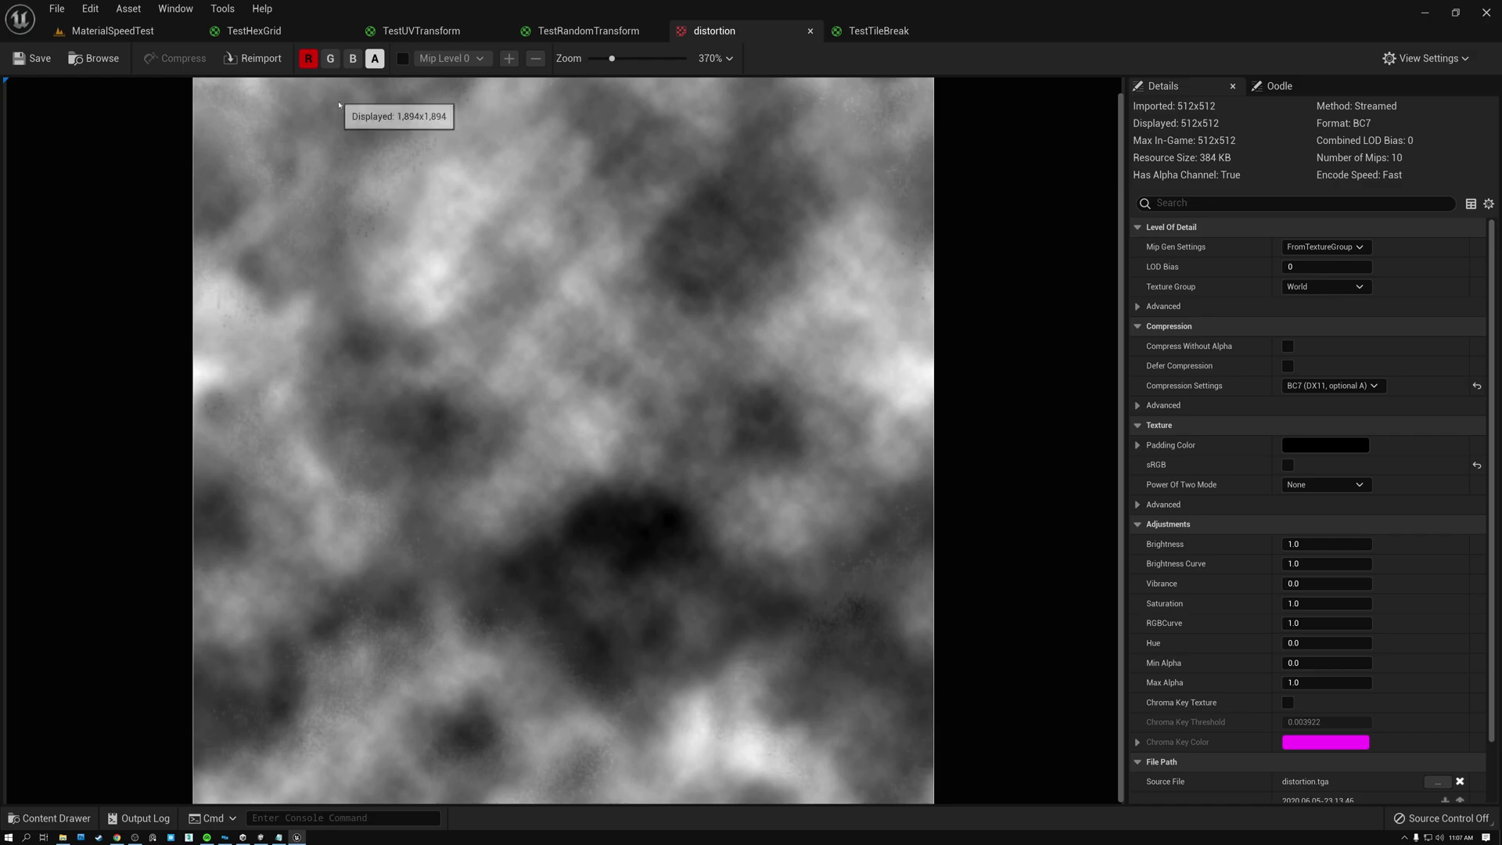
{"action": "left_click", "coordinate": [329, 59]}
{"action": "left_click", "coordinate": [309, 58]}
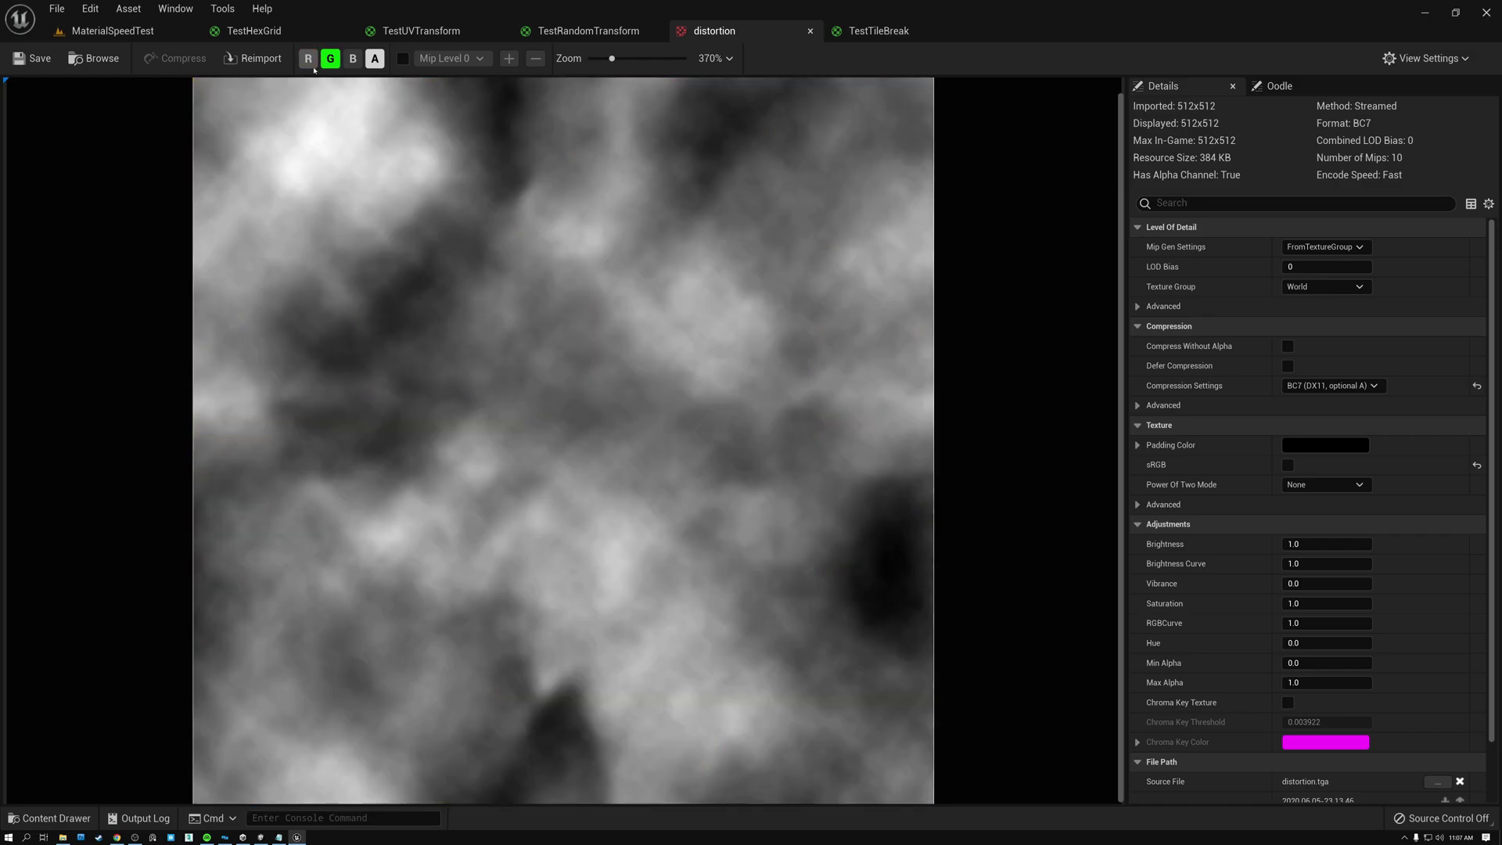
{"action": "left_click", "coordinate": [375, 59]}
{"action": "left_click", "coordinate": [352, 58]}
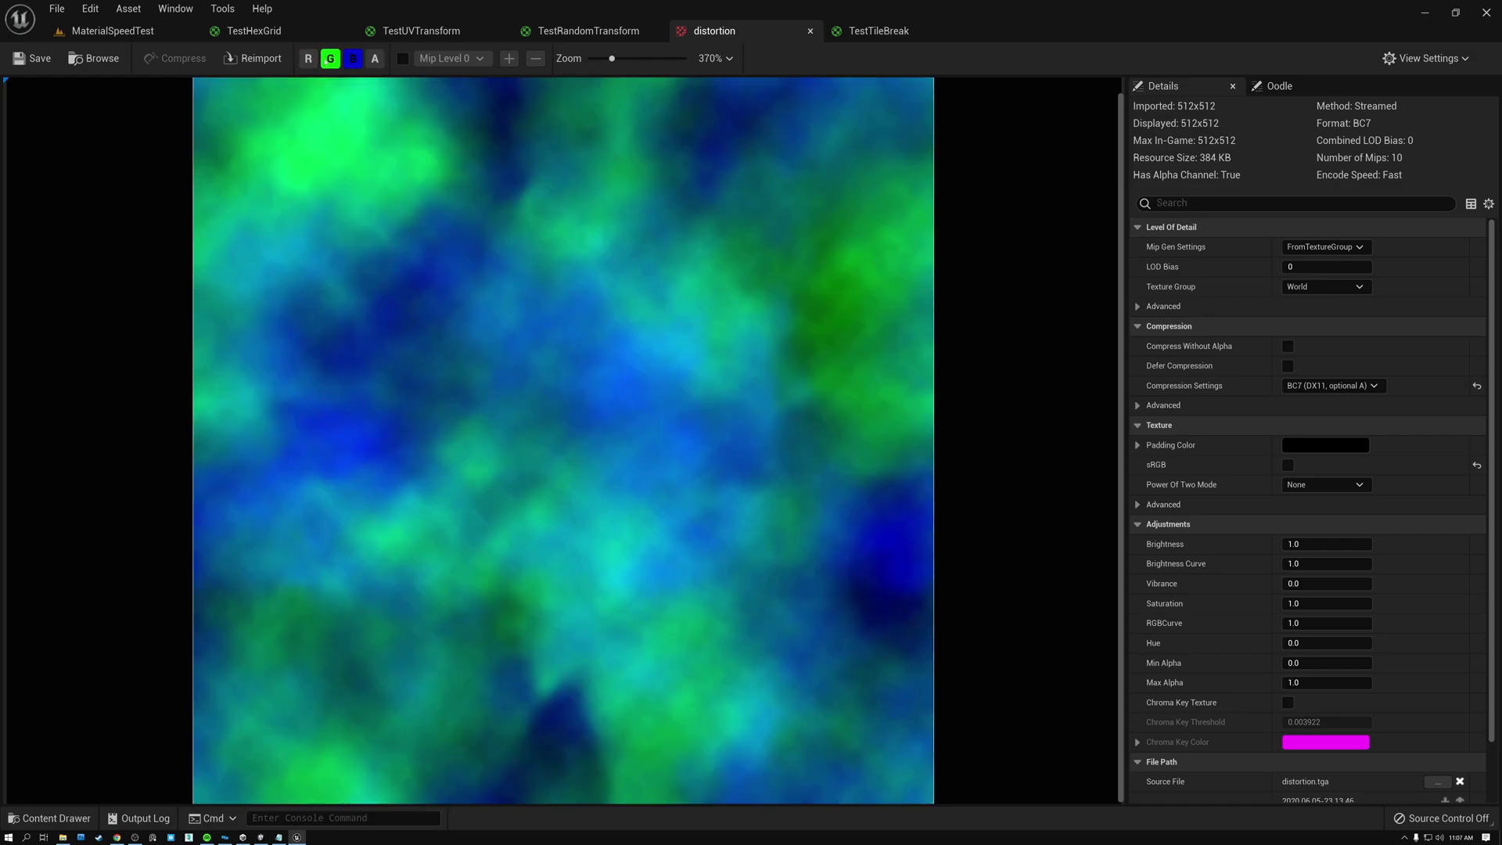
{"action": "left_click", "coordinate": [330, 59]}
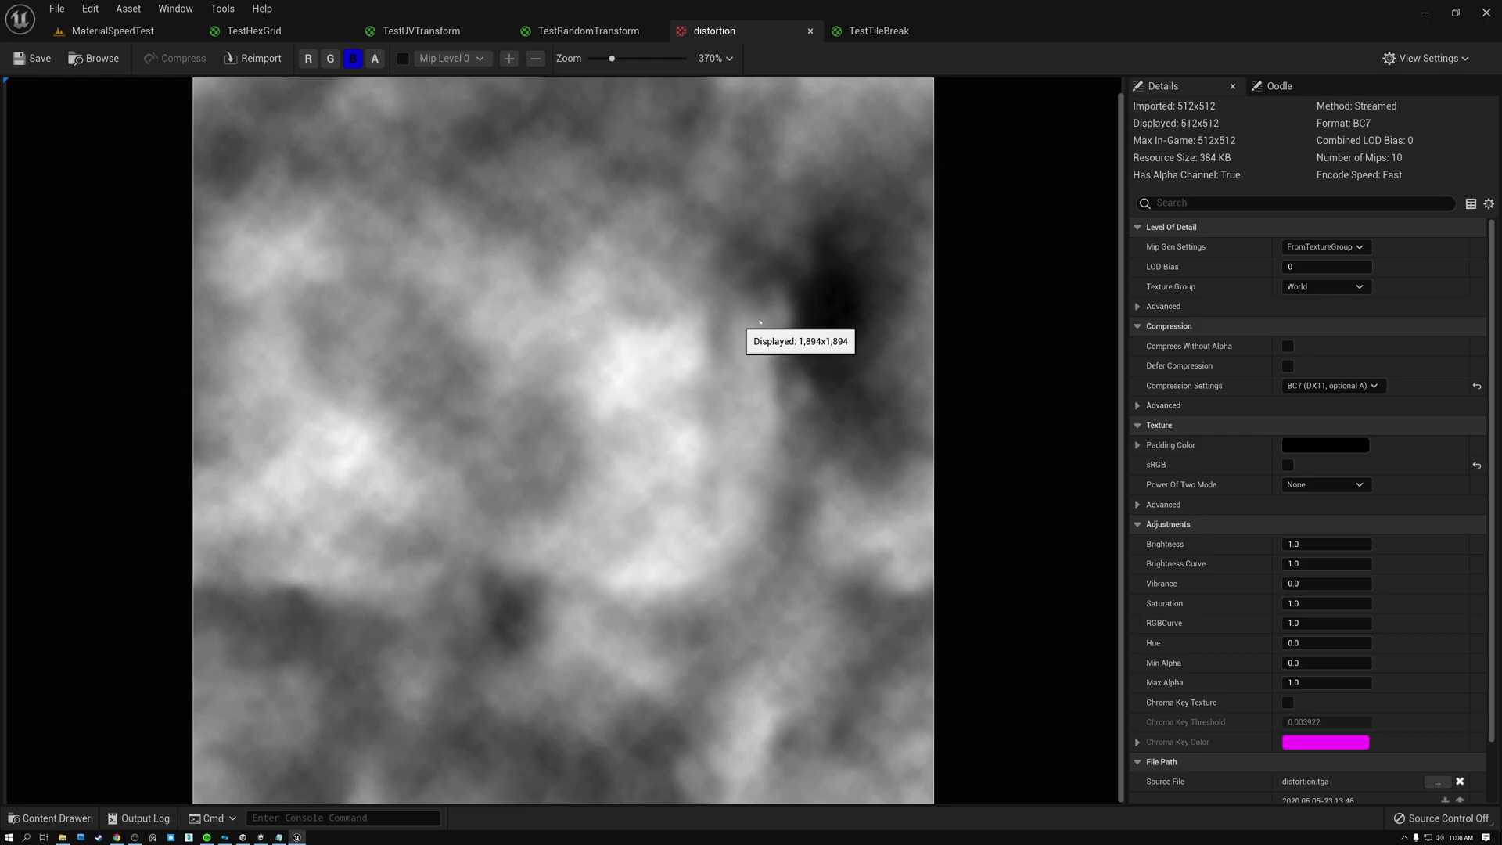
{"action": "left_click", "coordinate": [353, 60]}
{"action": "left_click", "coordinate": [330, 59]}
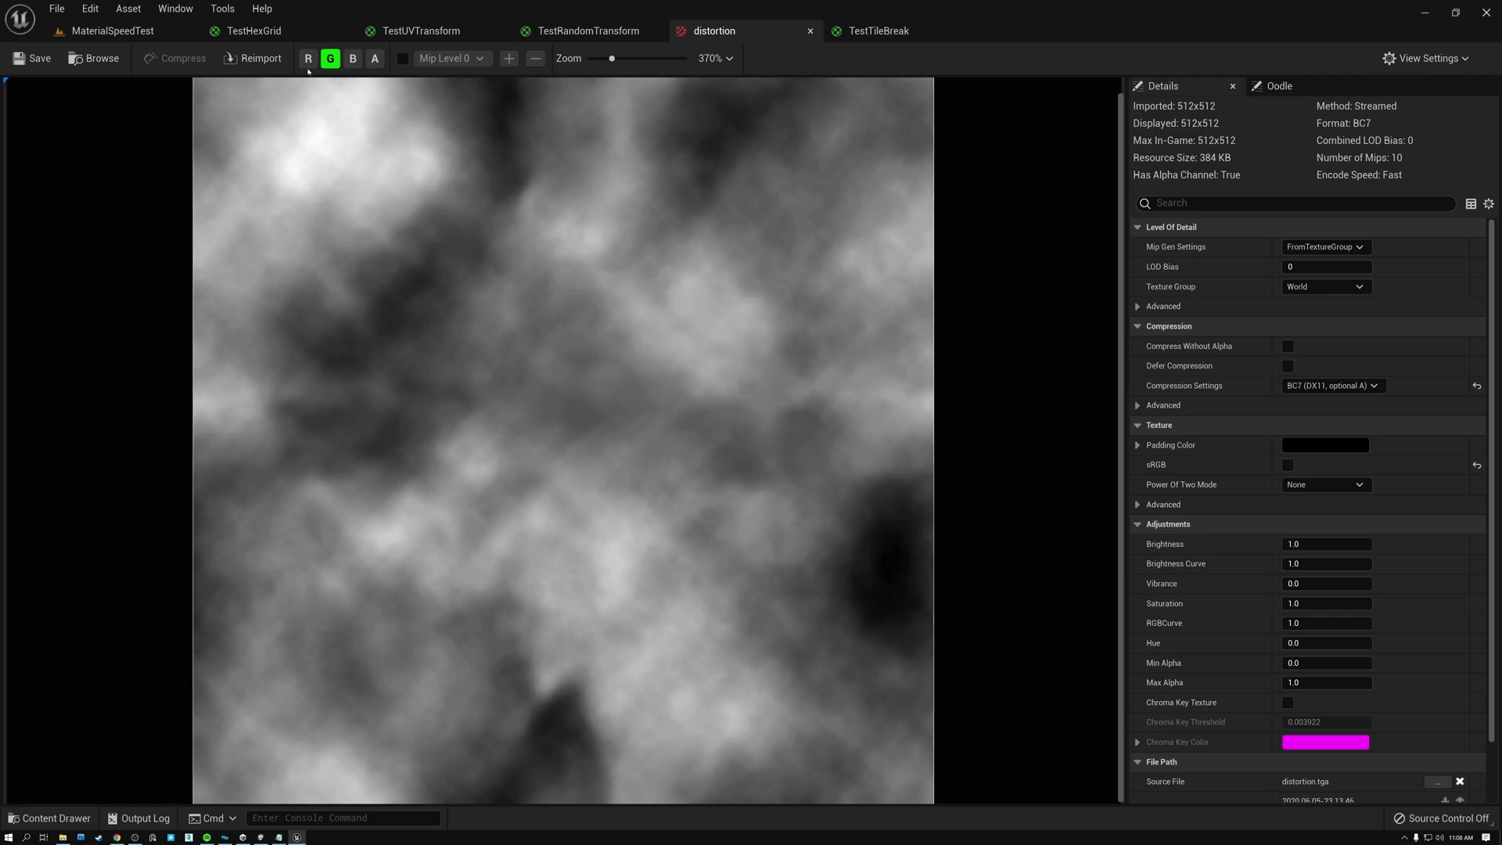
{"action": "left_click", "coordinate": [308, 59]}
{"action": "left_click", "coordinate": [330, 59]}
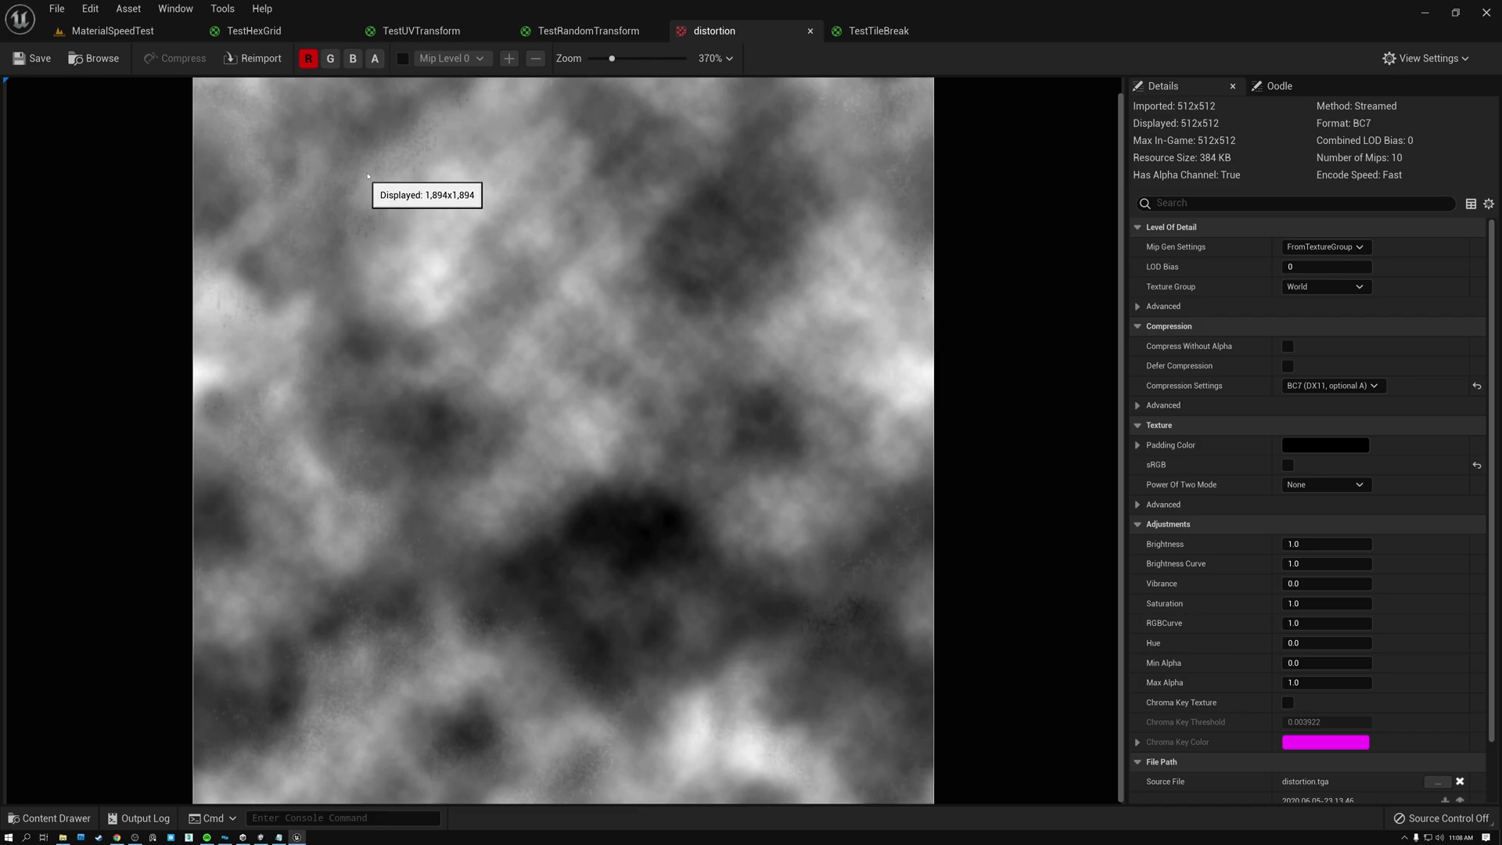
{"action": "left_click", "coordinate": [330, 59]}
{"action": "left_click", "coordinate": [309, 59]}
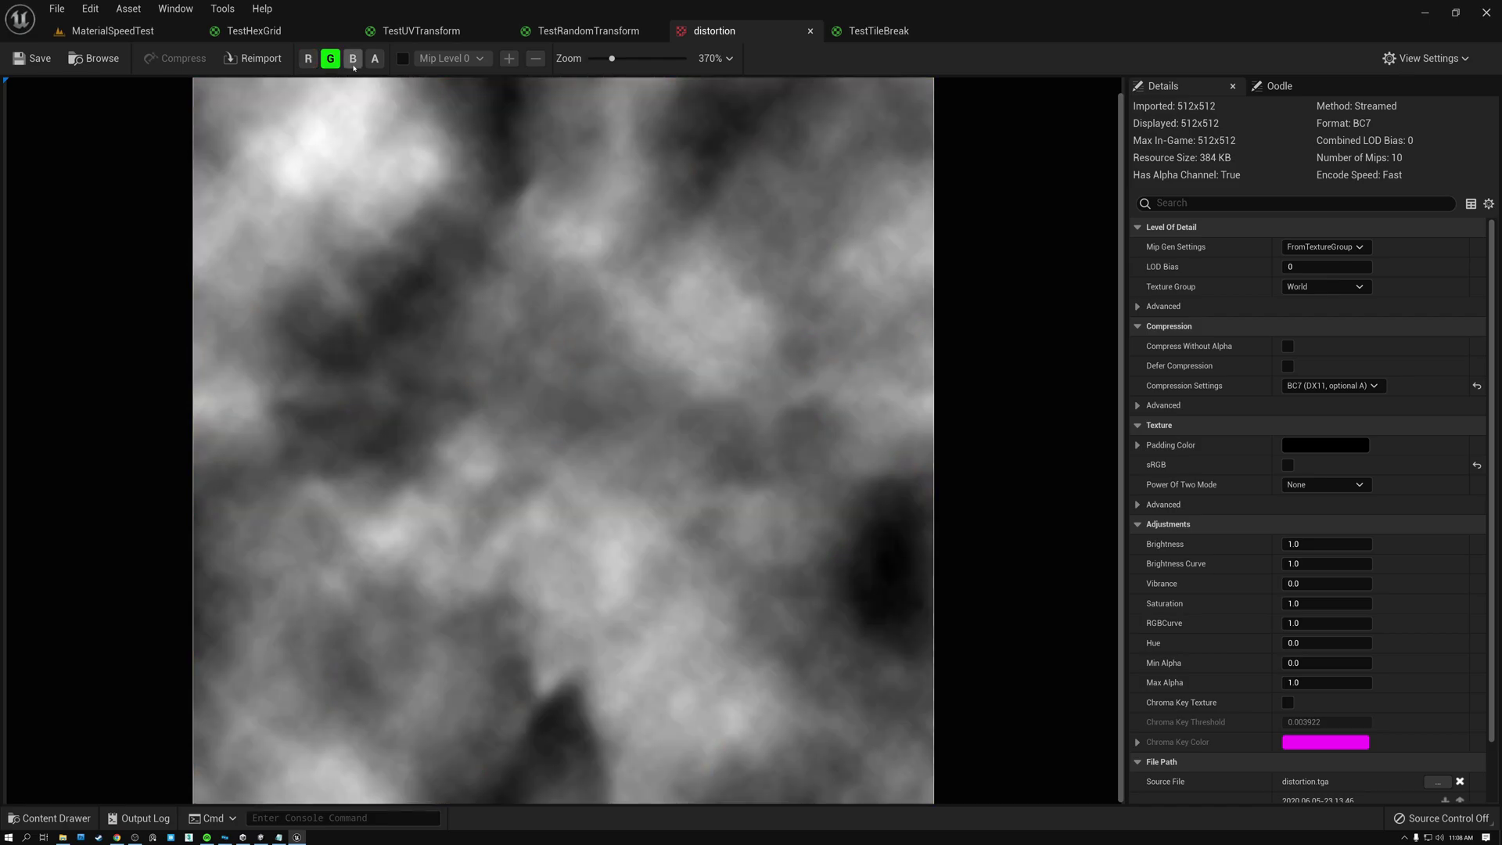
{"action": "left_click", "coordinate": [353, 59]}
{"action": "left_click", "coordinate": [330, 59]}
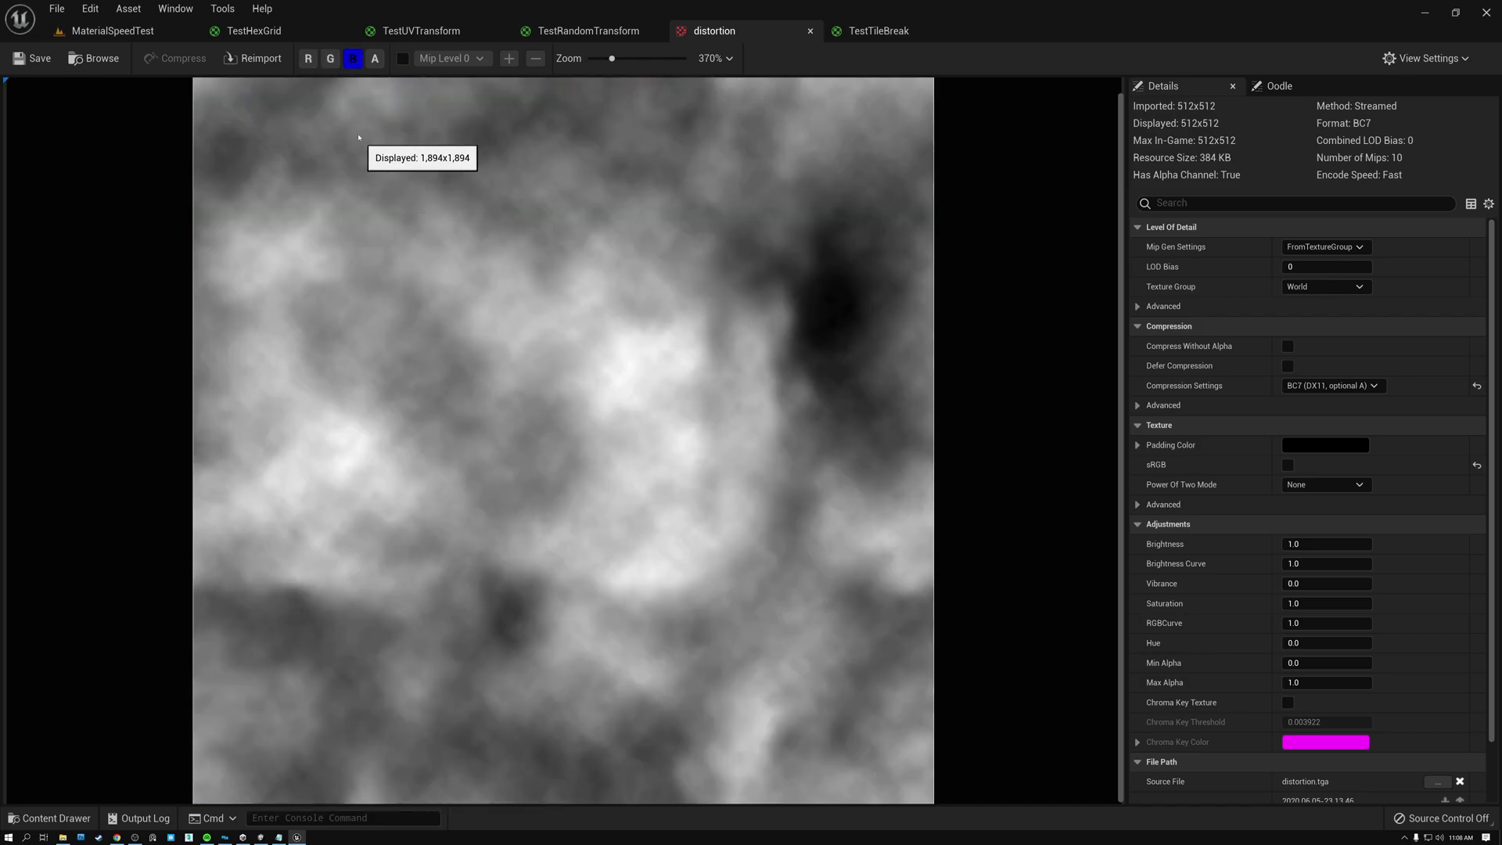
Step: Preview Round's output on TestRandomTransform's Base Color in Unlit view, then connect the distortion sample's B channel to Base Color instead
{"action": "left_click", "coordinate": [588, 30]}
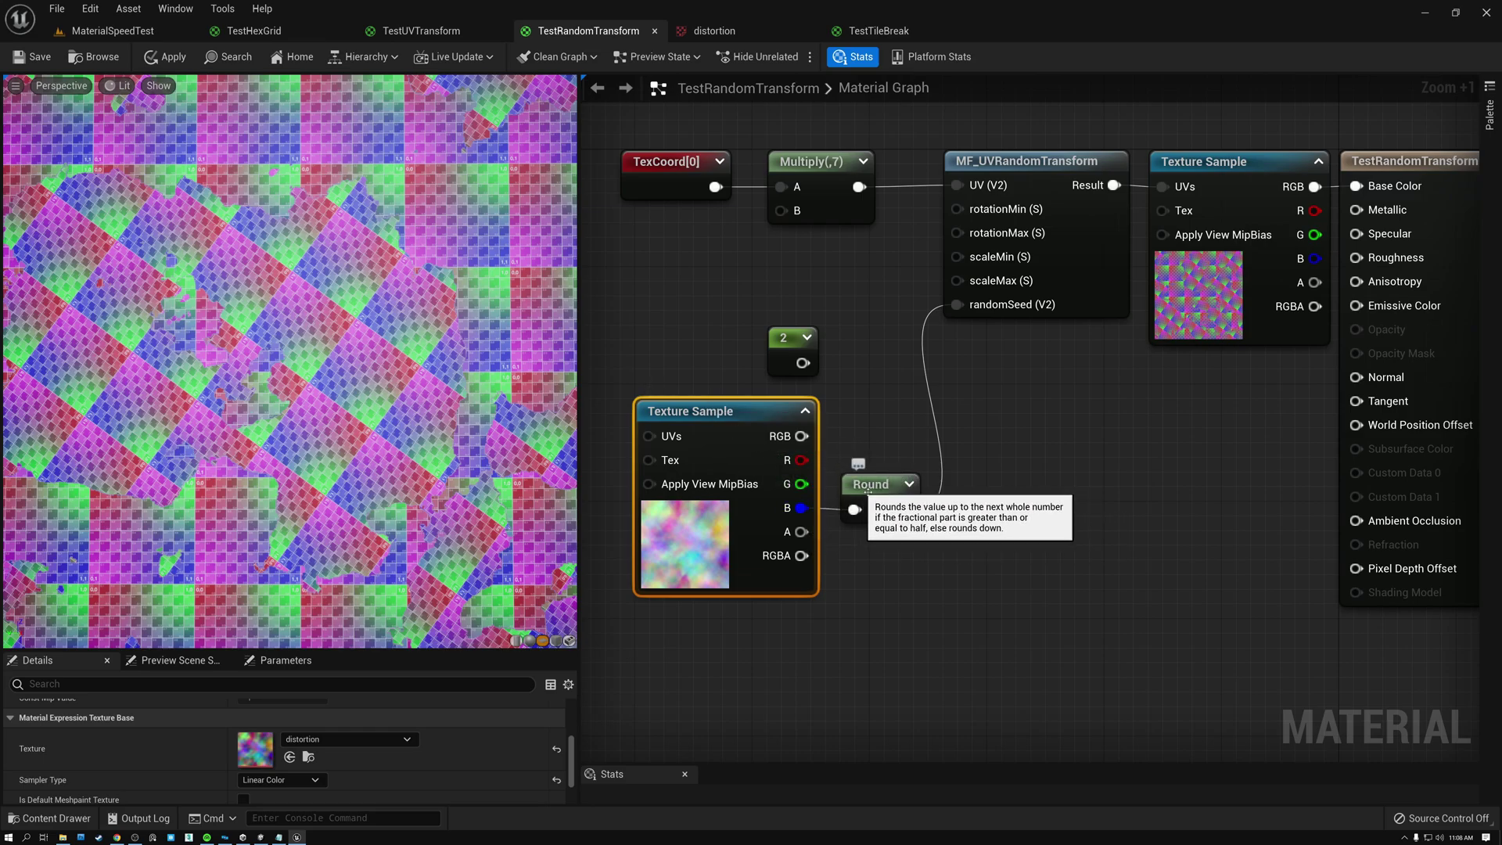
{"action": "left_click_drag", "start_coordinate": [904, 509], "coordinate": [1357, 186]}
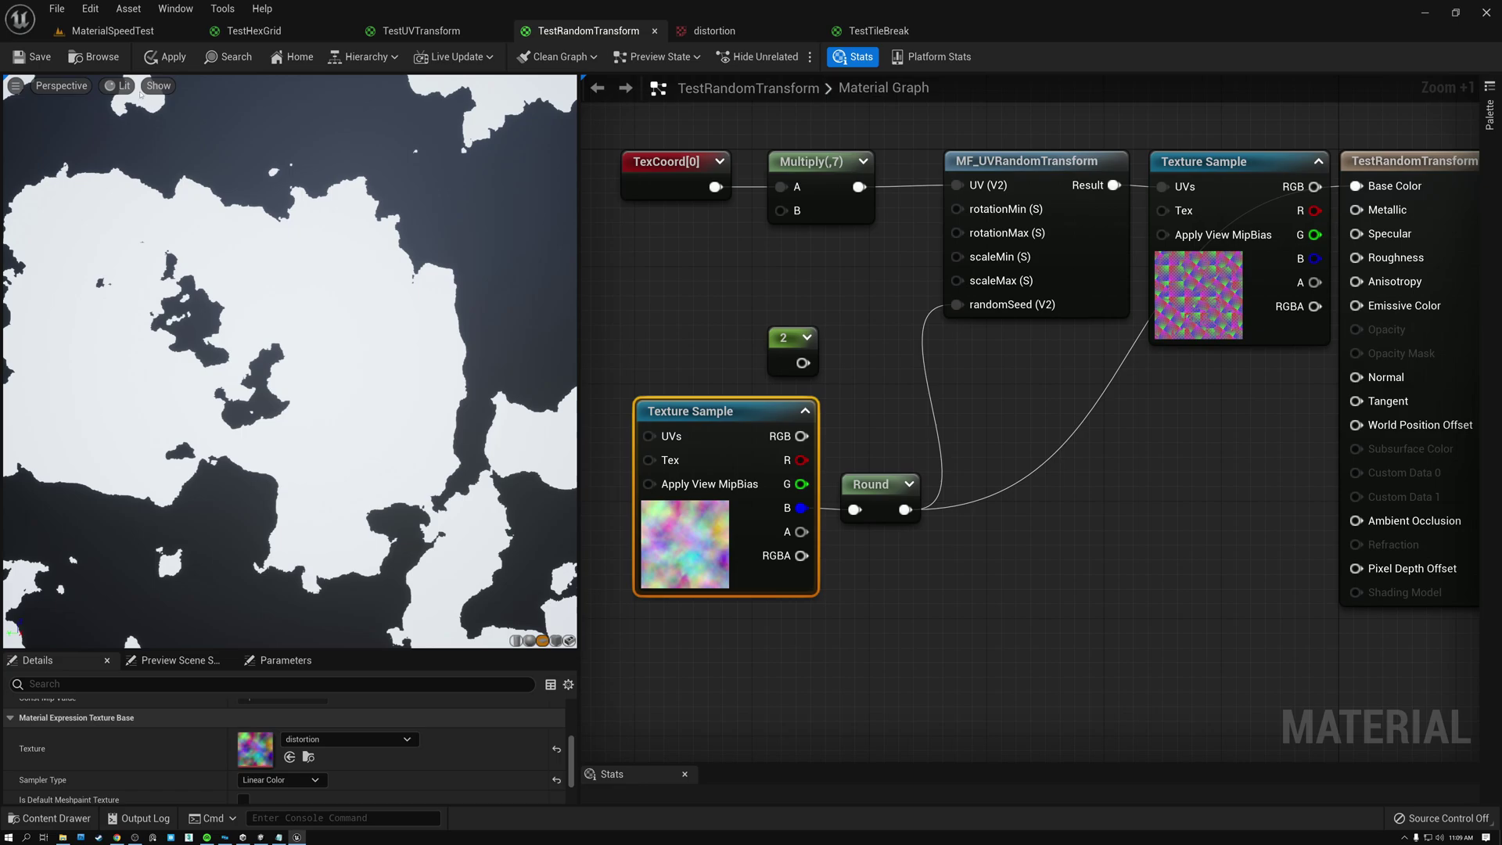
{"action": "key", "text": "alt+3"}
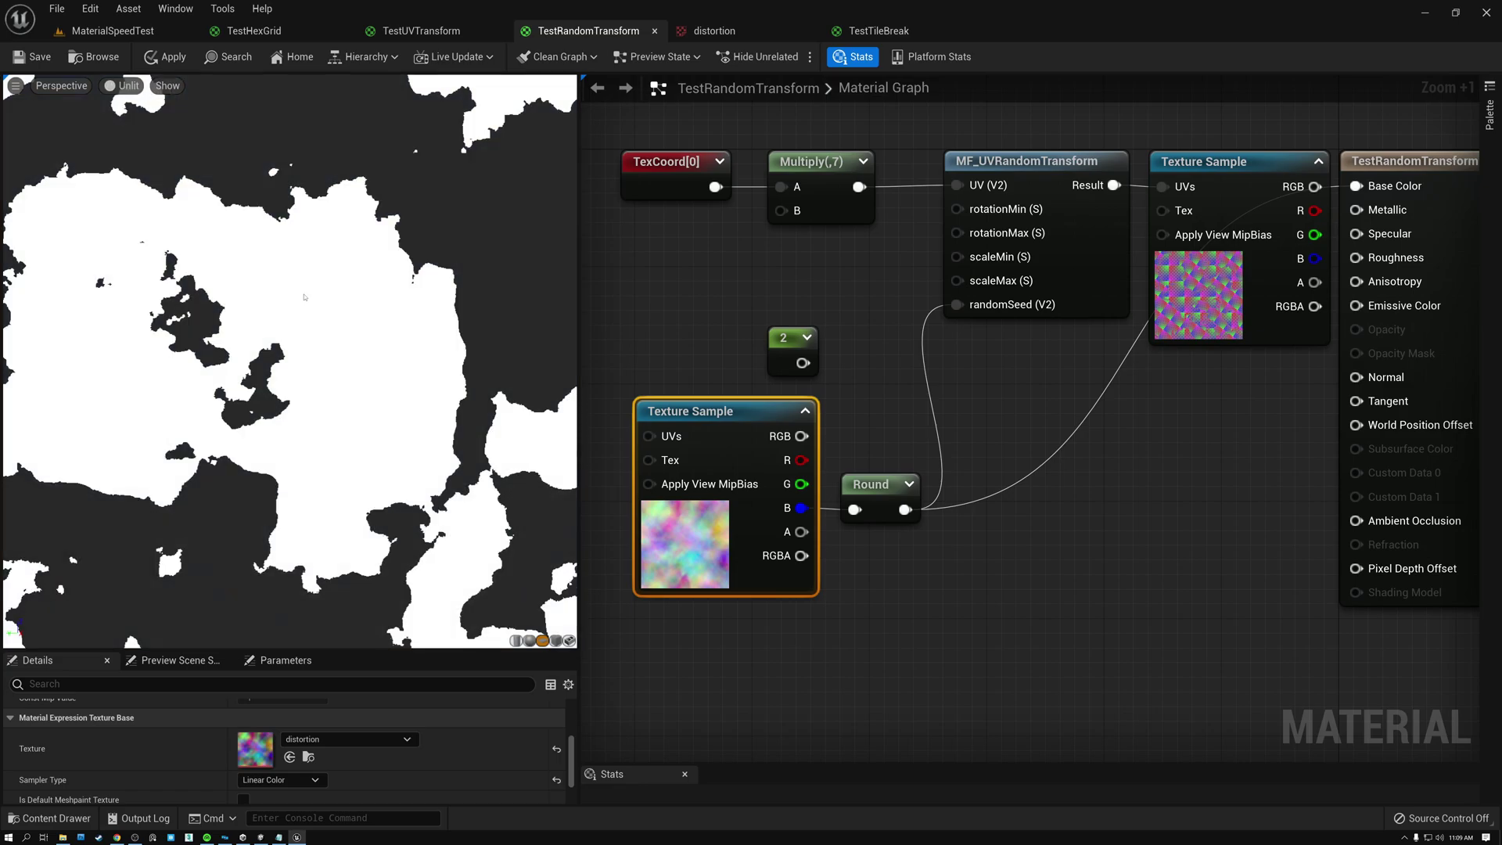
{"action": "left_click_drag", "start_coordinate": [905, 510], "coordinate": [1371, 188]}
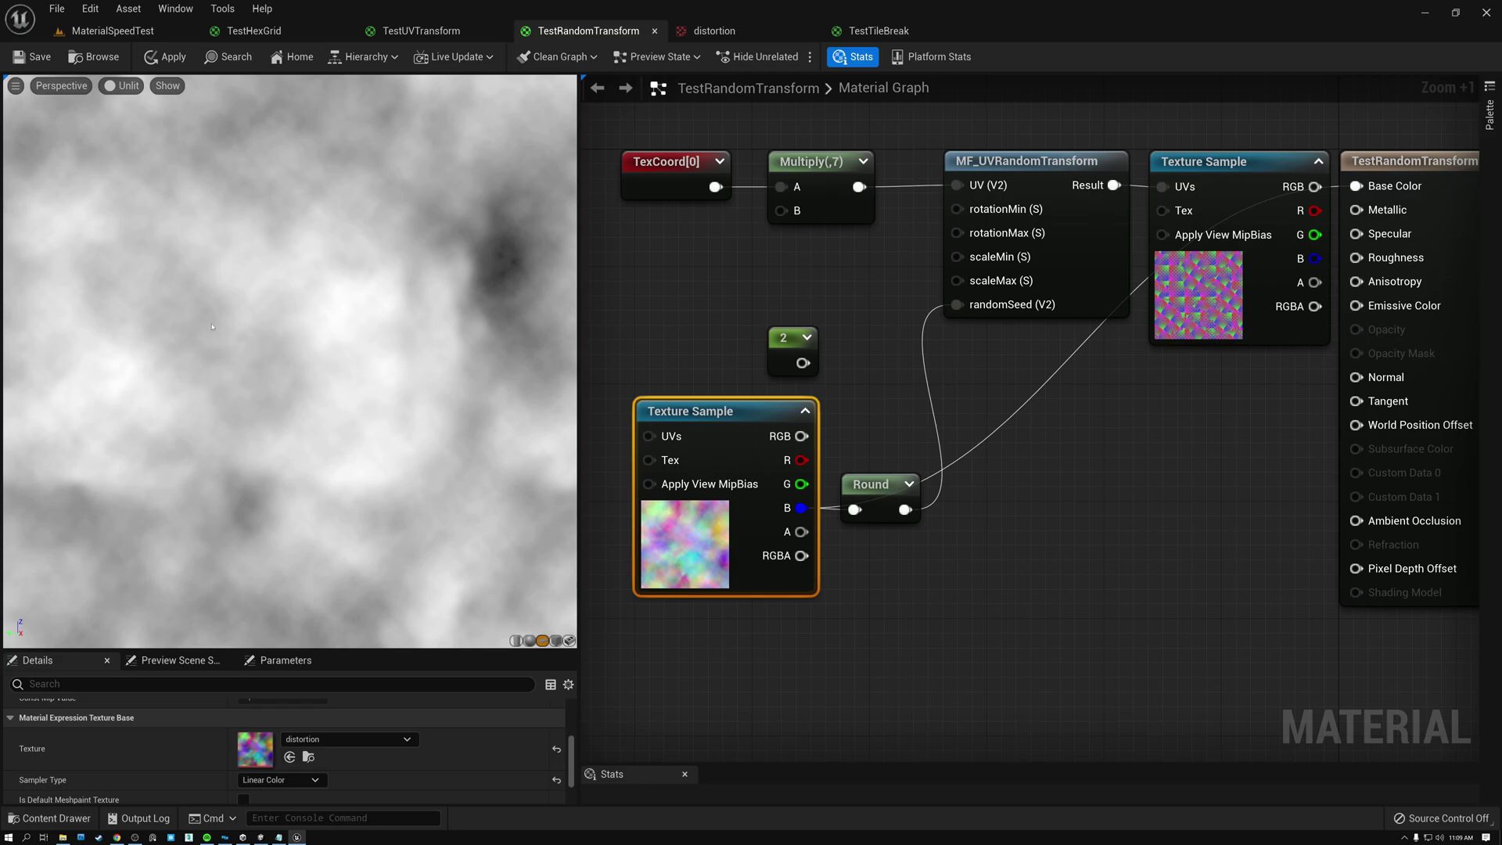
Step: Move Round aside and add a Multiply node fed by the distortion sample's B channel, with Const B set to 5
{"action": "left_click_drag", "start_coordinate": [883, 492], "coordinate": [1045, 462]}
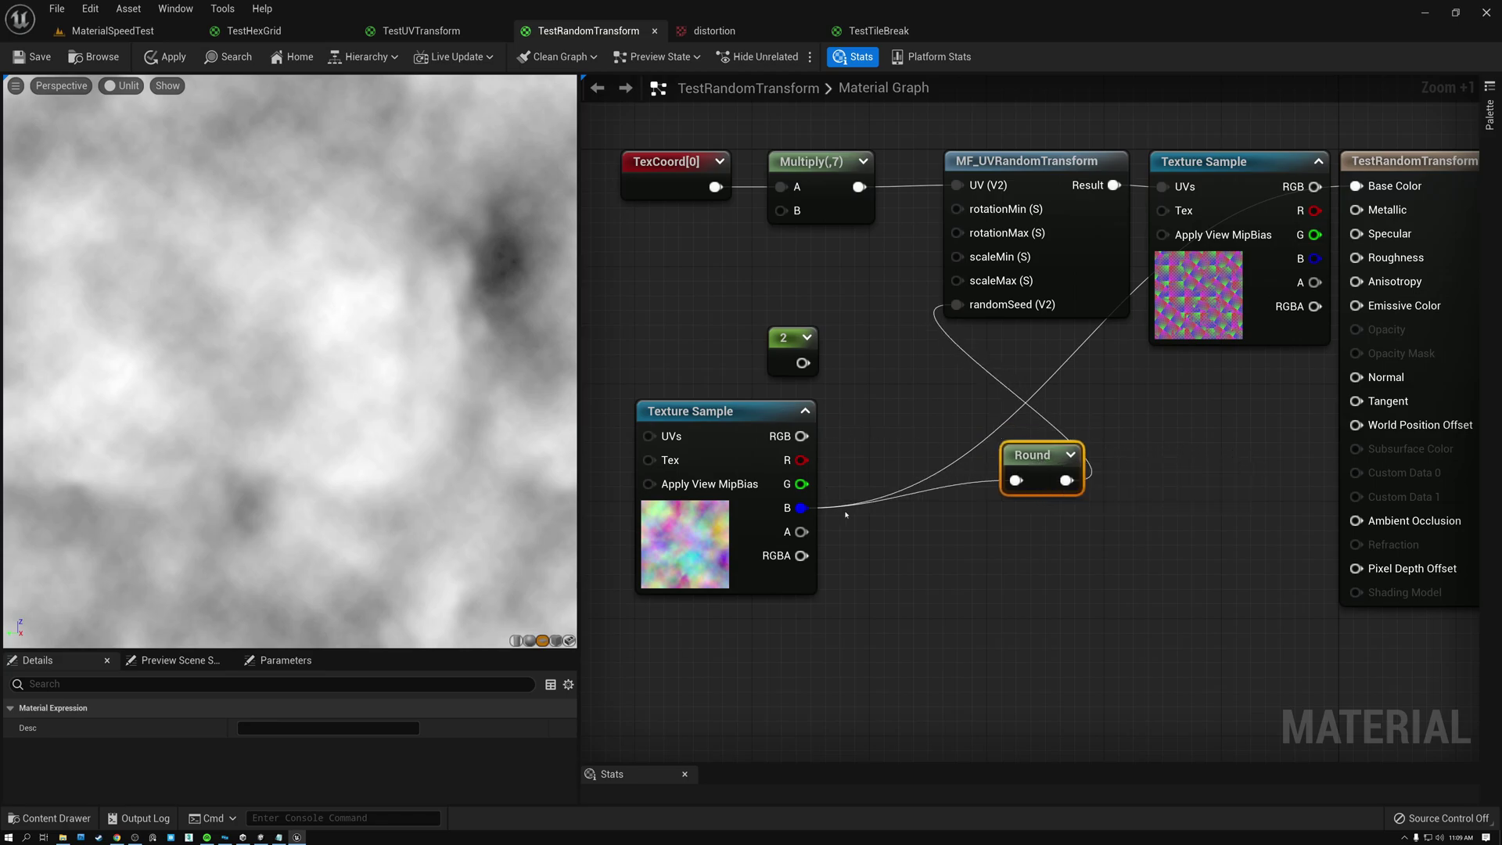
{"action": "left_click_drag", "start_coordinate": [801, 508], "coordinate": [900, 560]}
{"action": "type", "text": "mul"}
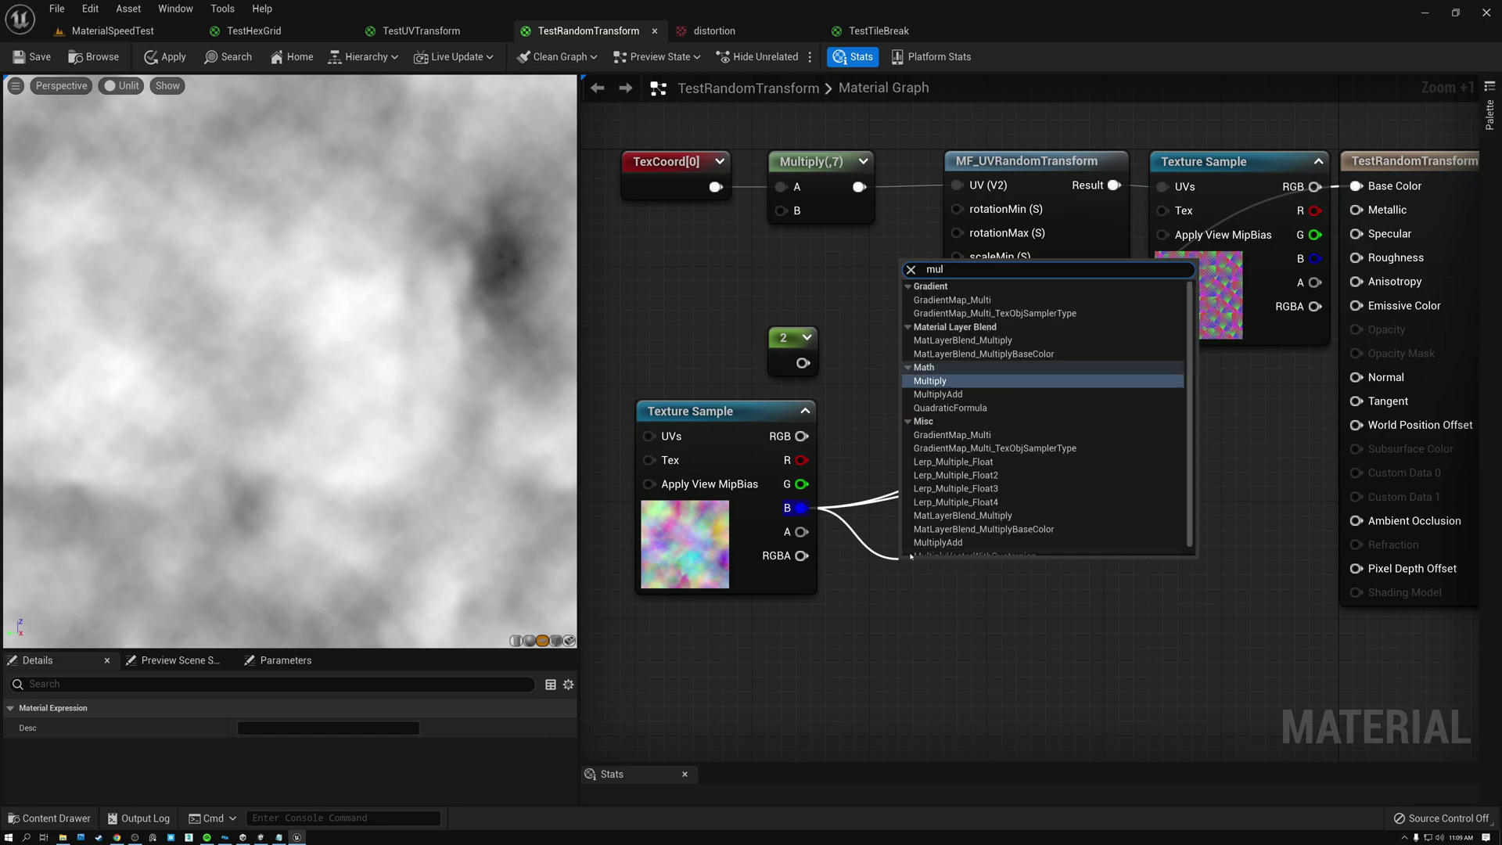
{"action": "left_click", "coordinate": [943, 381]}
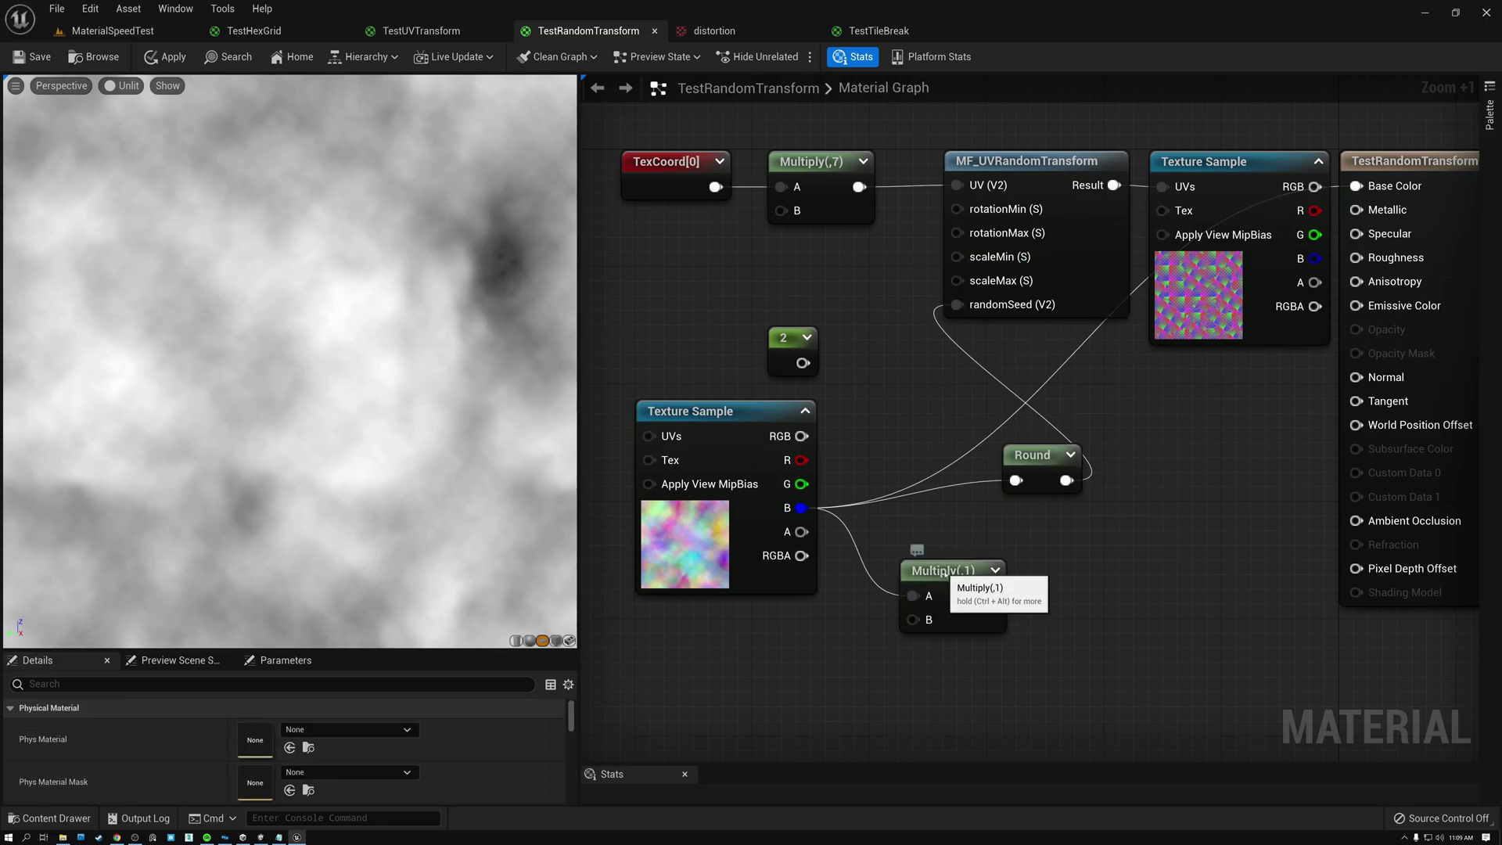
{"action": "left_click_drag", "start_coordinate": [943, 571], "coordinate": [933, 548]}
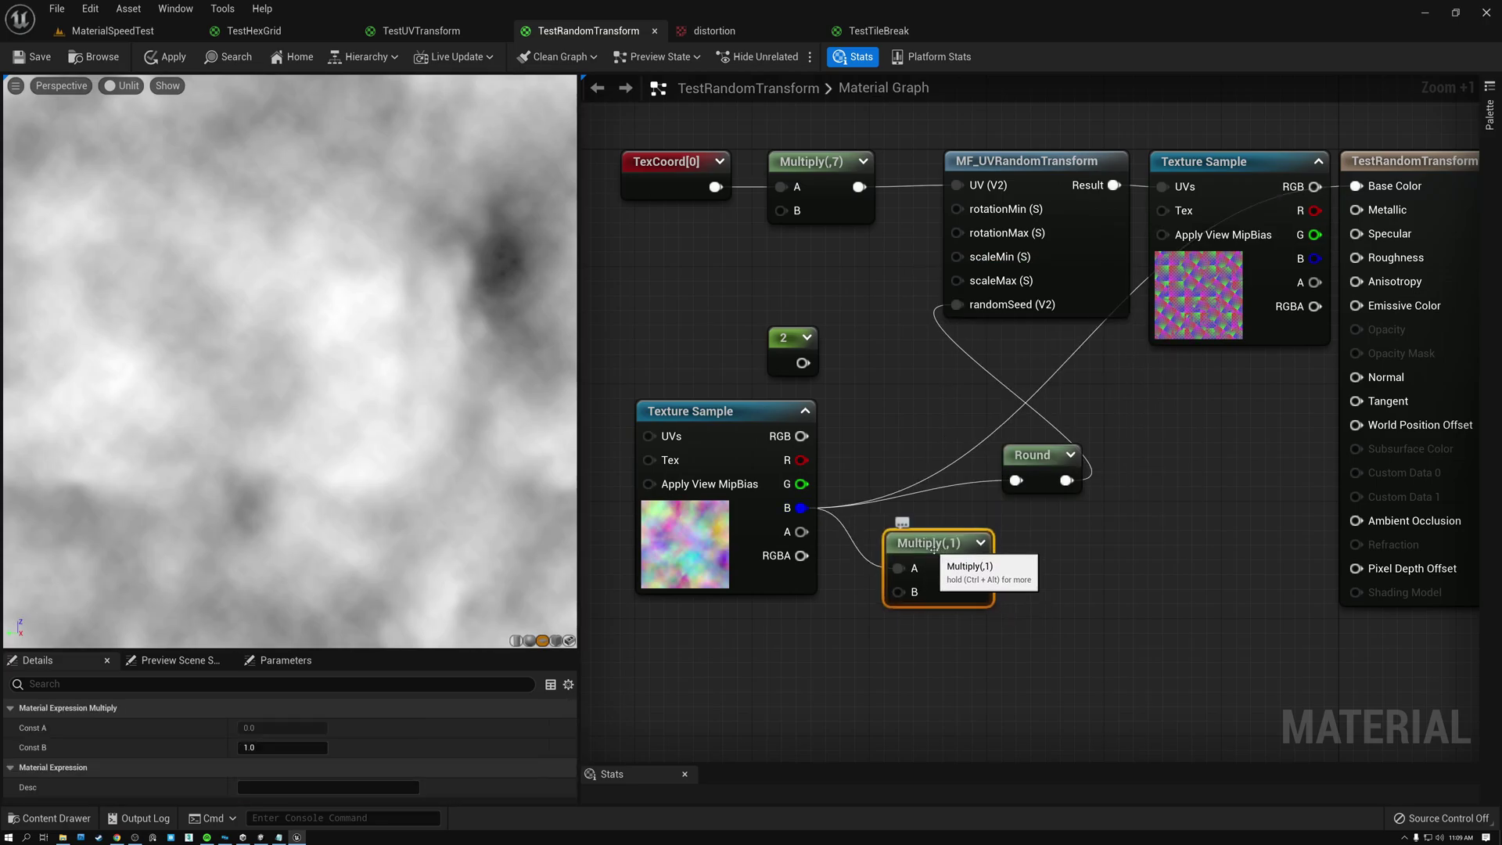
{"action": "left_click", "coordinate": [283, 748]}
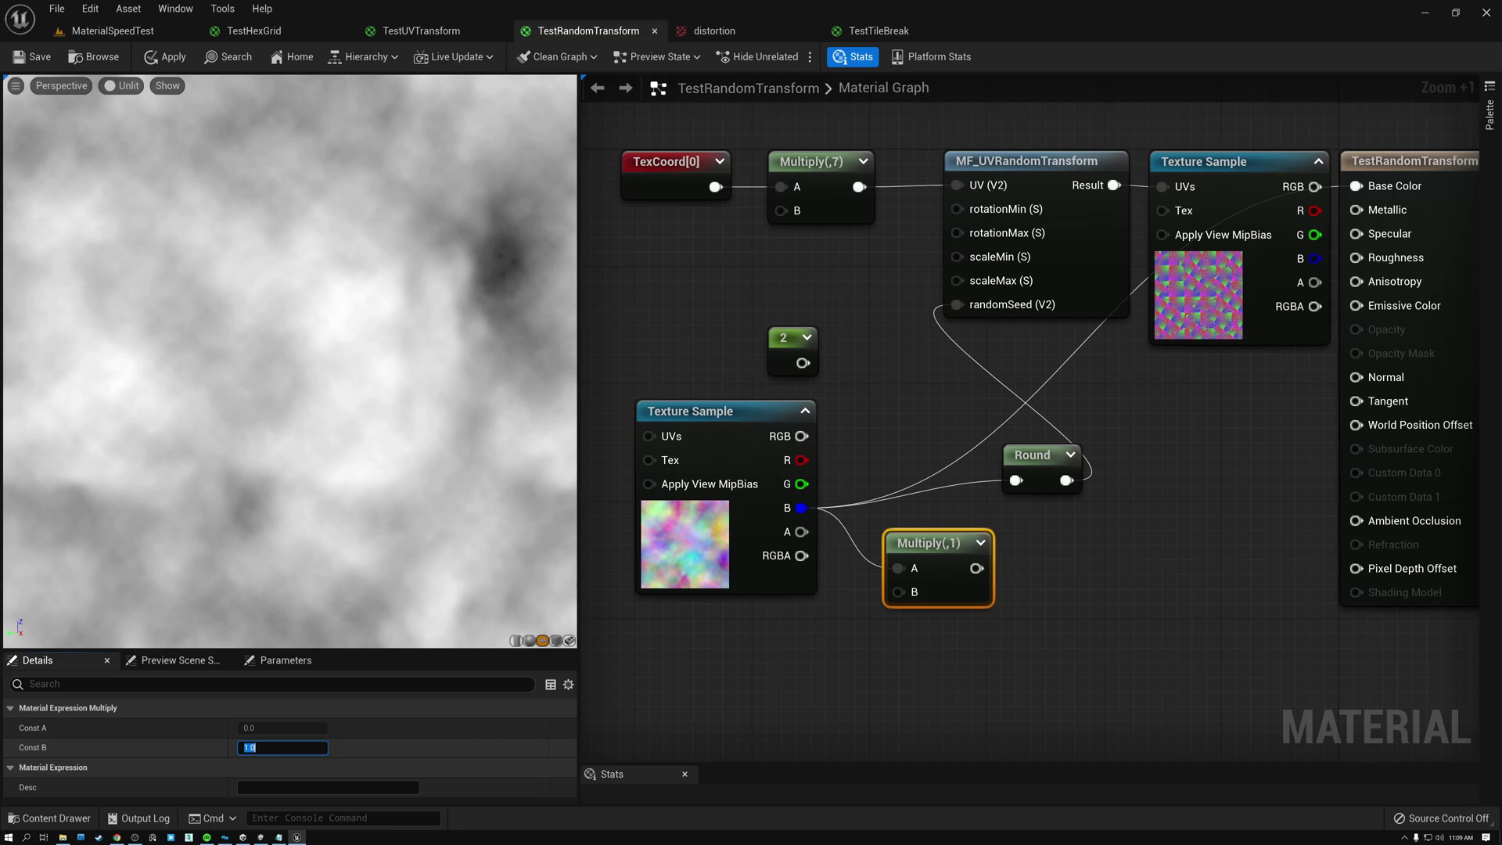
{"action": "type", "text": "5"}
{"action": "key", "text": "Return"}
Step: Disconnect Round from randomSeed, feed it from the Multiply(,5) output, and position both nodes beside the distortion Texture Sample
{"action": "left_click", "coordinate": [943, 640]}
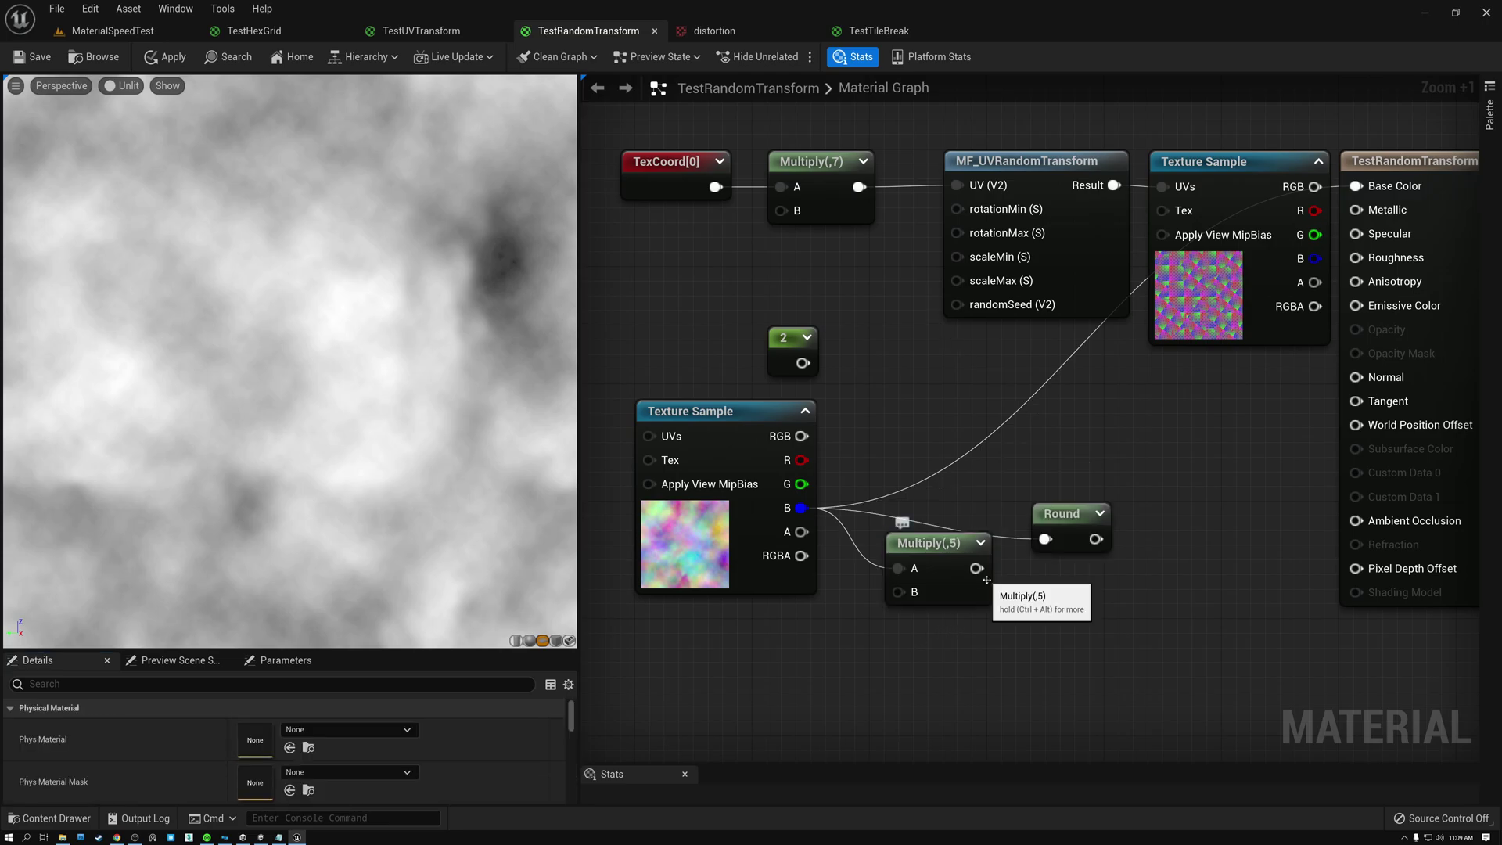
{"action": "left_click_drag", "start_coordinate": [984, 567], "coordinate": [1033, 550]}
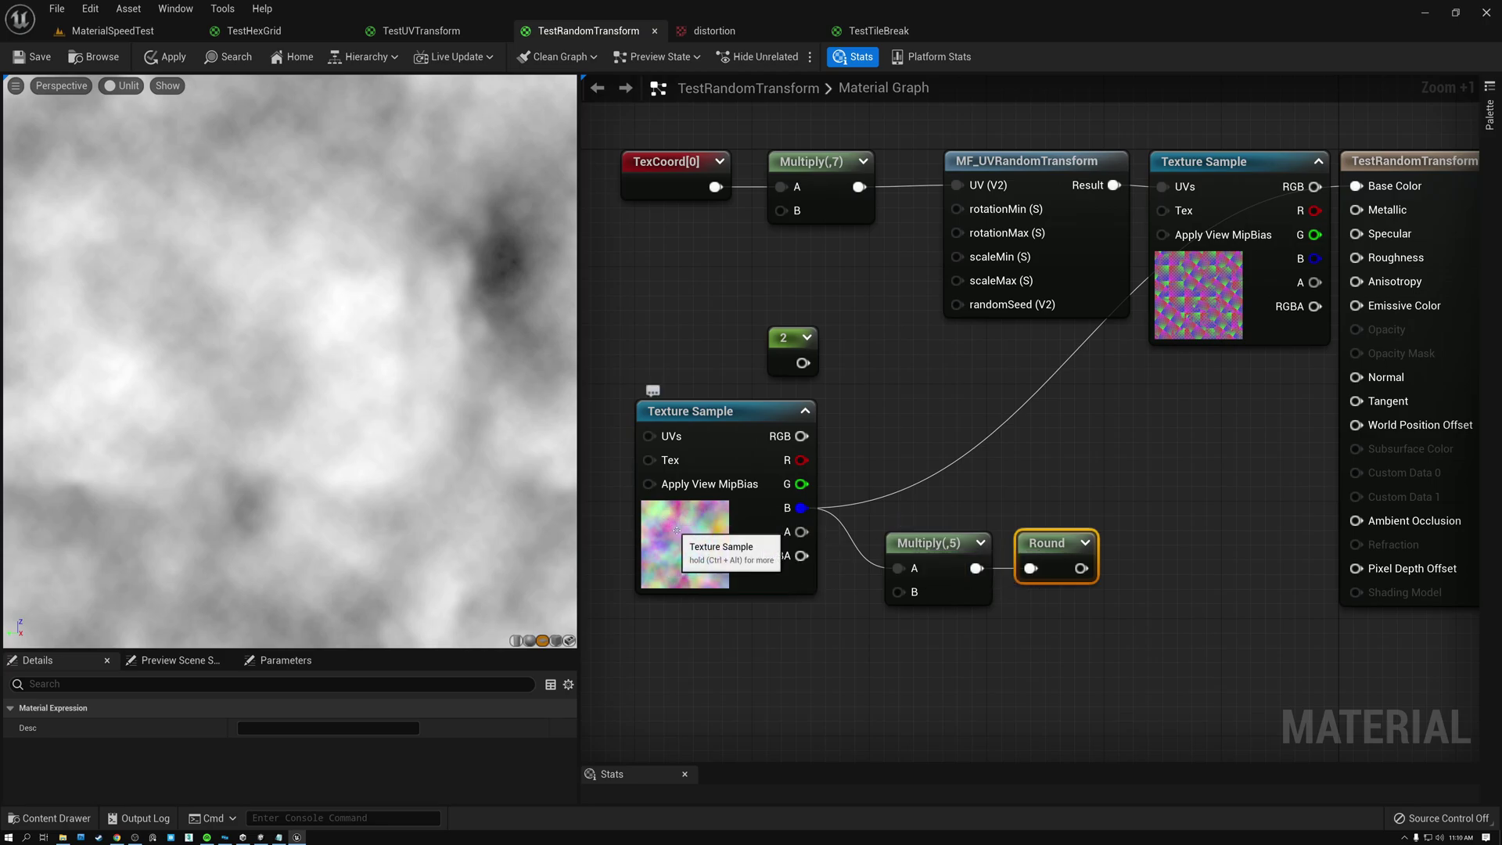
{"action": "left_click", "coordinate": [929, 538]}
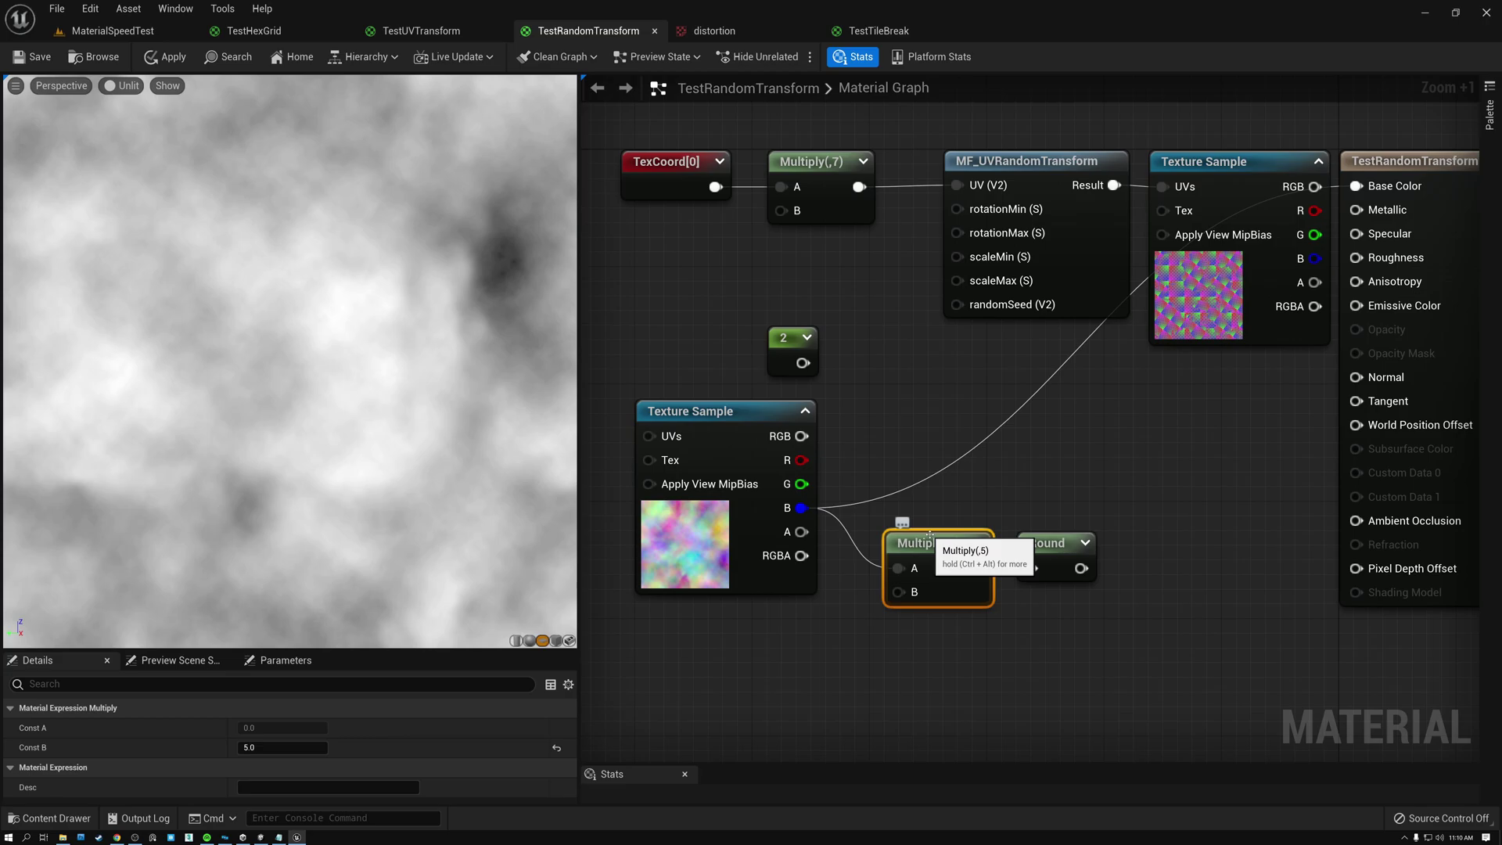
{"action": "left_click", "coordinate": [1050, 544]}
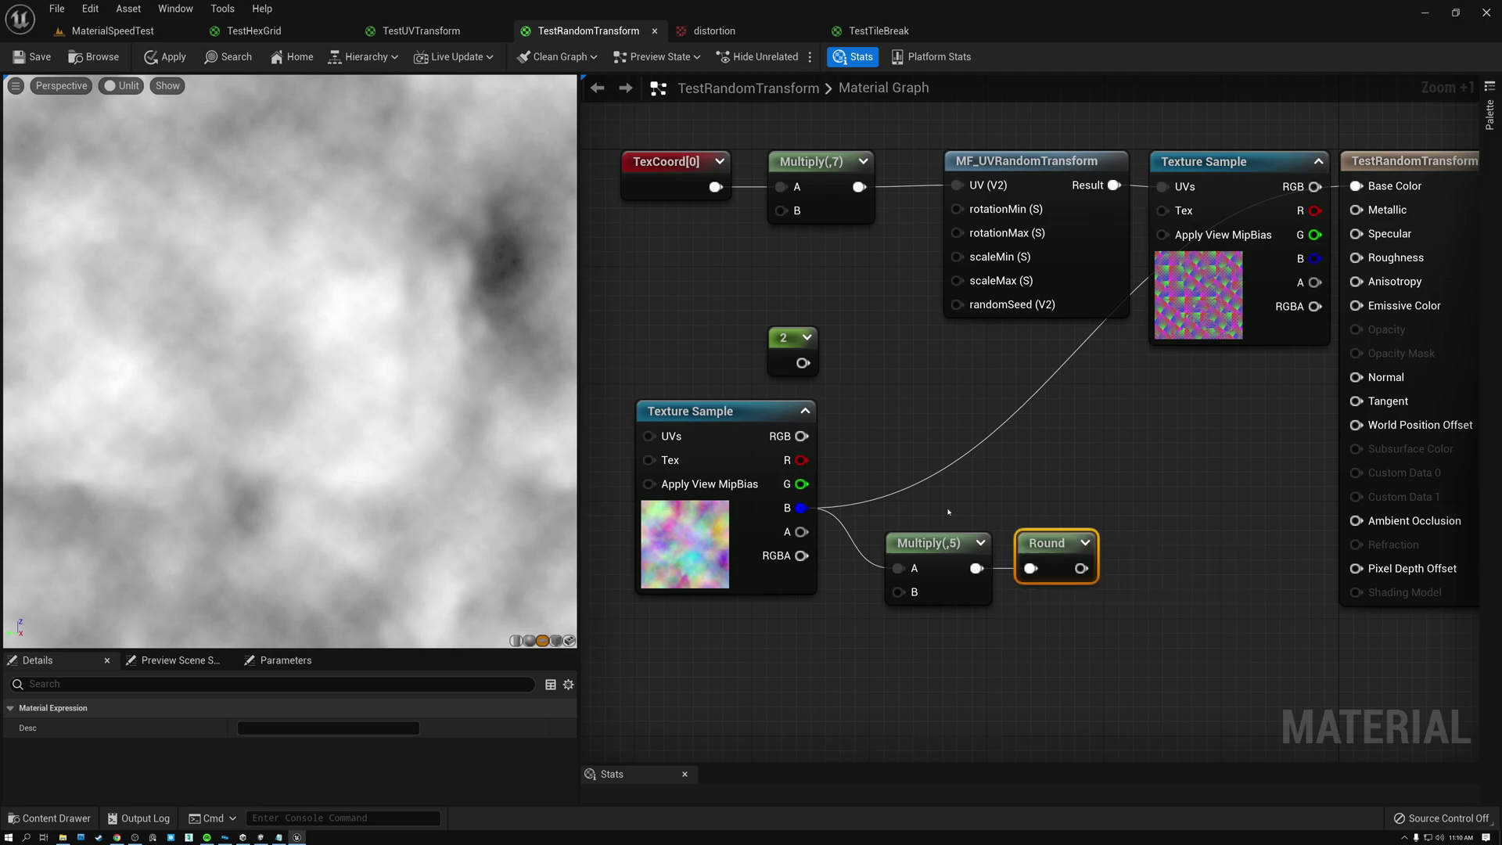
{"action": "left_click_drag", "start_coordinate": [945, 516], "coordinate": [1017, 526]}
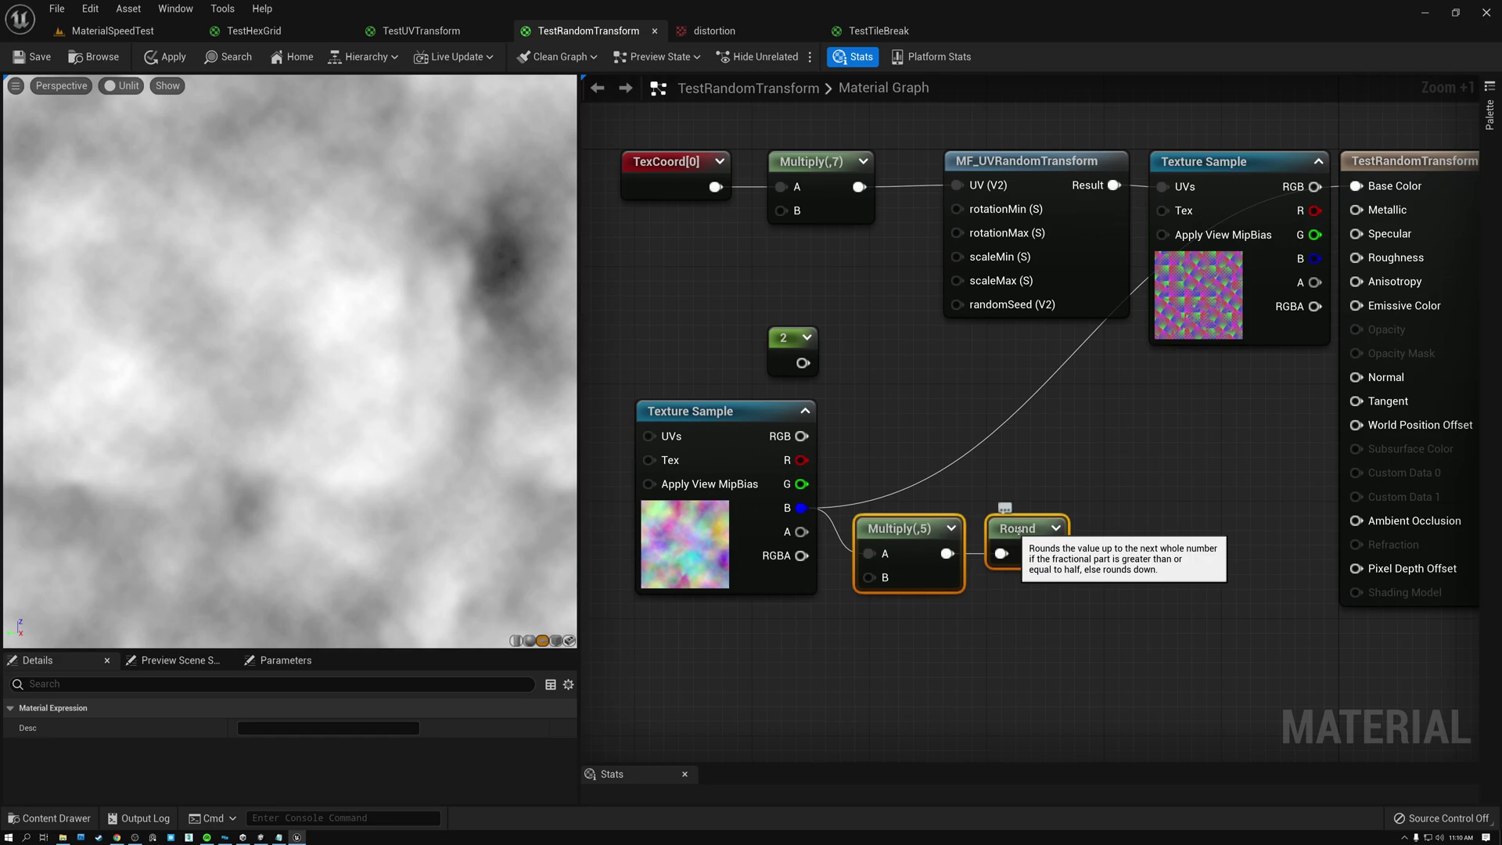
{"action": "left_click", "coordinate": [1025, 485]}
Step: Connect Round's output to Base Color and add another Multiply node fed by the Round output
{"action": "left_click_drag", "start_coordinate": [1052, 554], "coordinate": [1356, 185]}
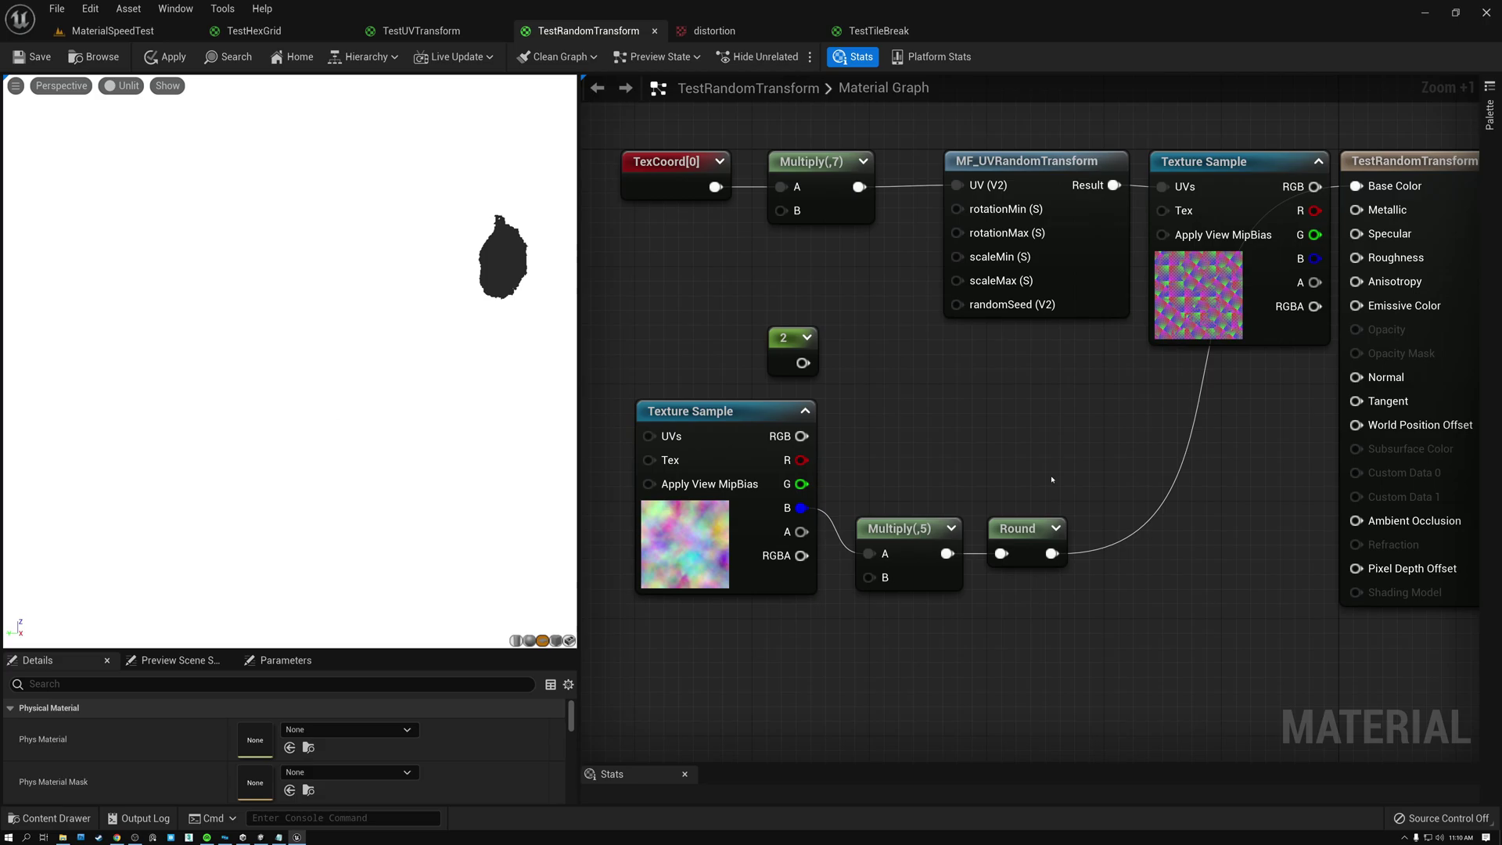
{"action": "left_click_drag", "start_coordinate": [1052, 553], "coordinate": [1112, 594]}
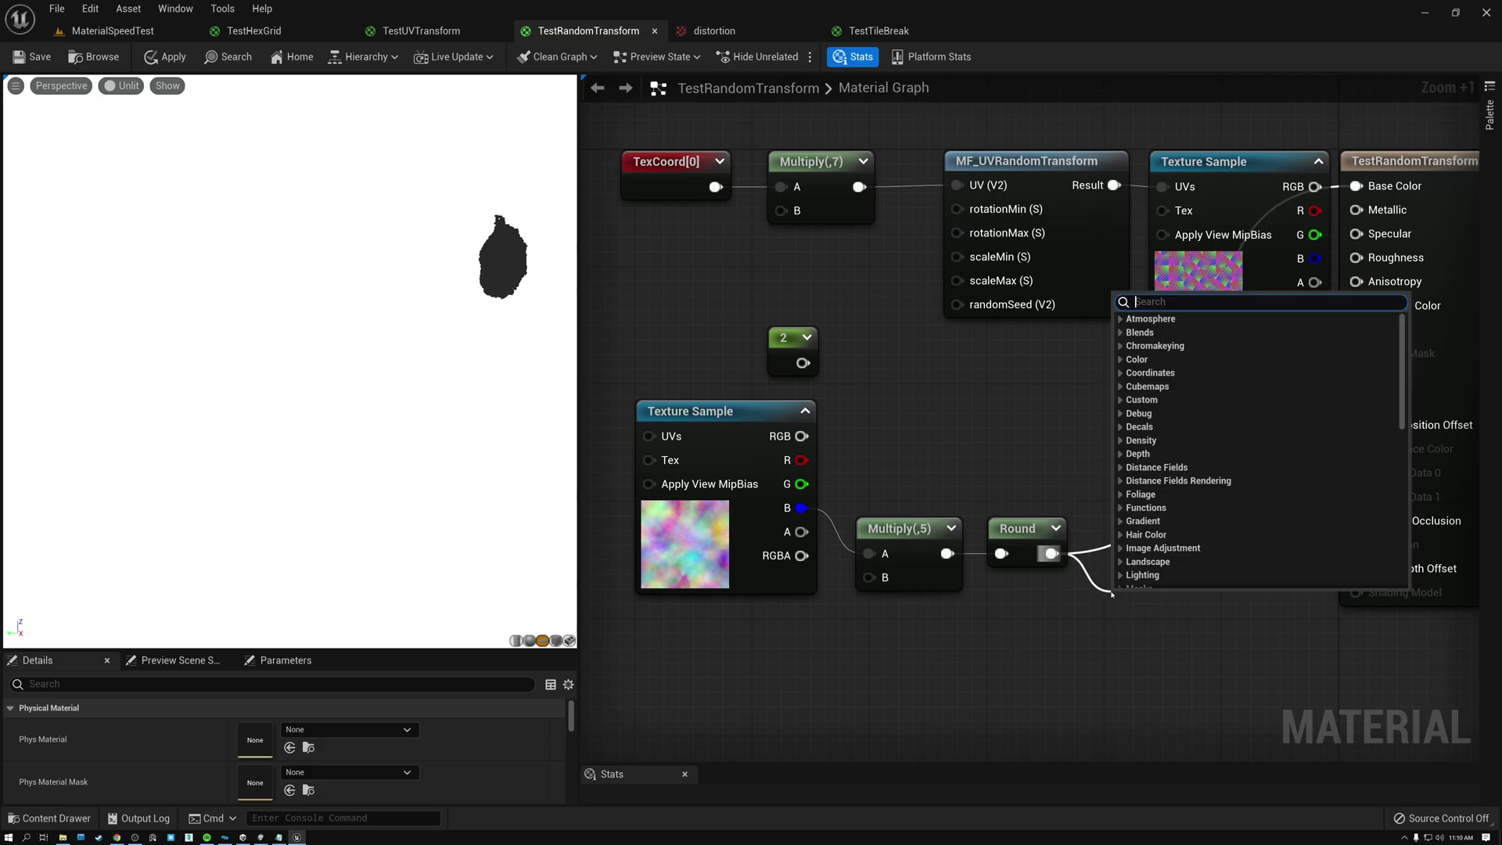
{"action": "type", "text": "mul"}
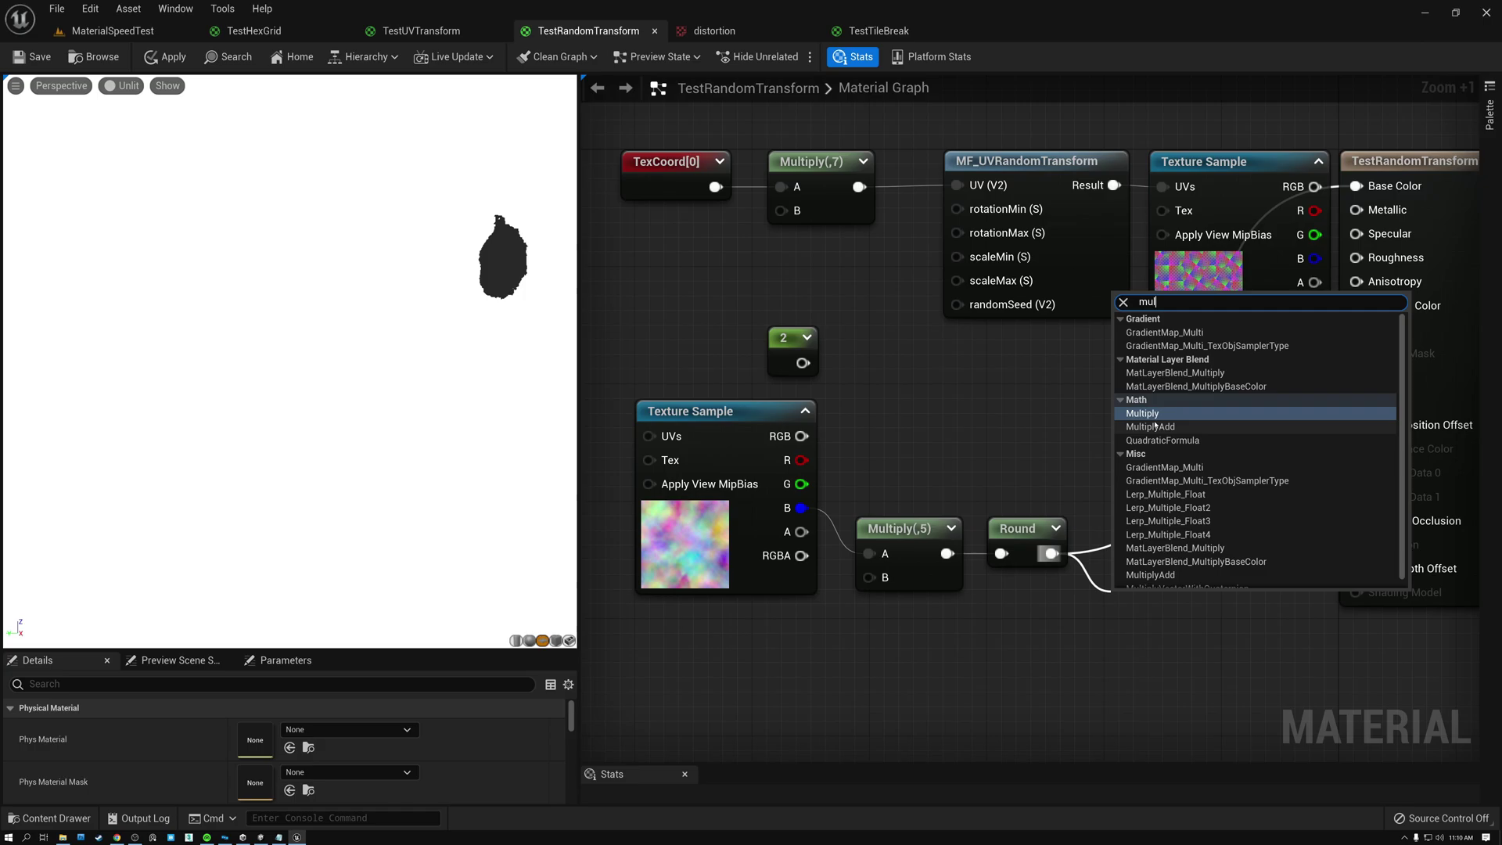
{"action": "left_click", "coordinate": [1156, 422]}
{"action": "left_click", "coordinate": [1092, 629]}
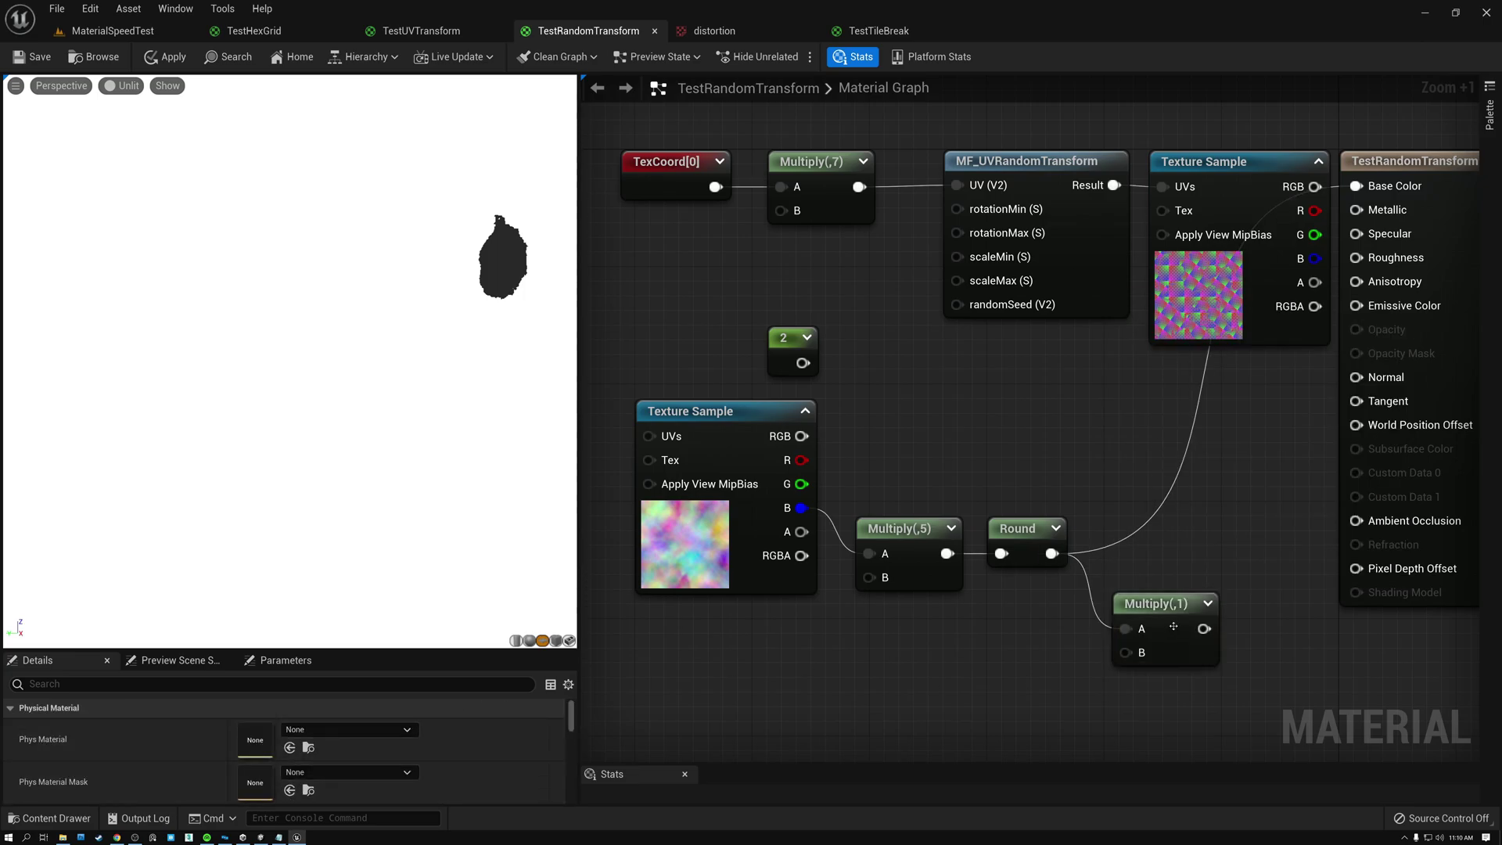
Step: Set the new Multiply's Const B to 0.2, connect its output to Base Color, and move the node closer to Round
{"action": "left_click", "coordinate": [1144, 604]}
{"action": "left_click", "coordinate": [287, 753]}
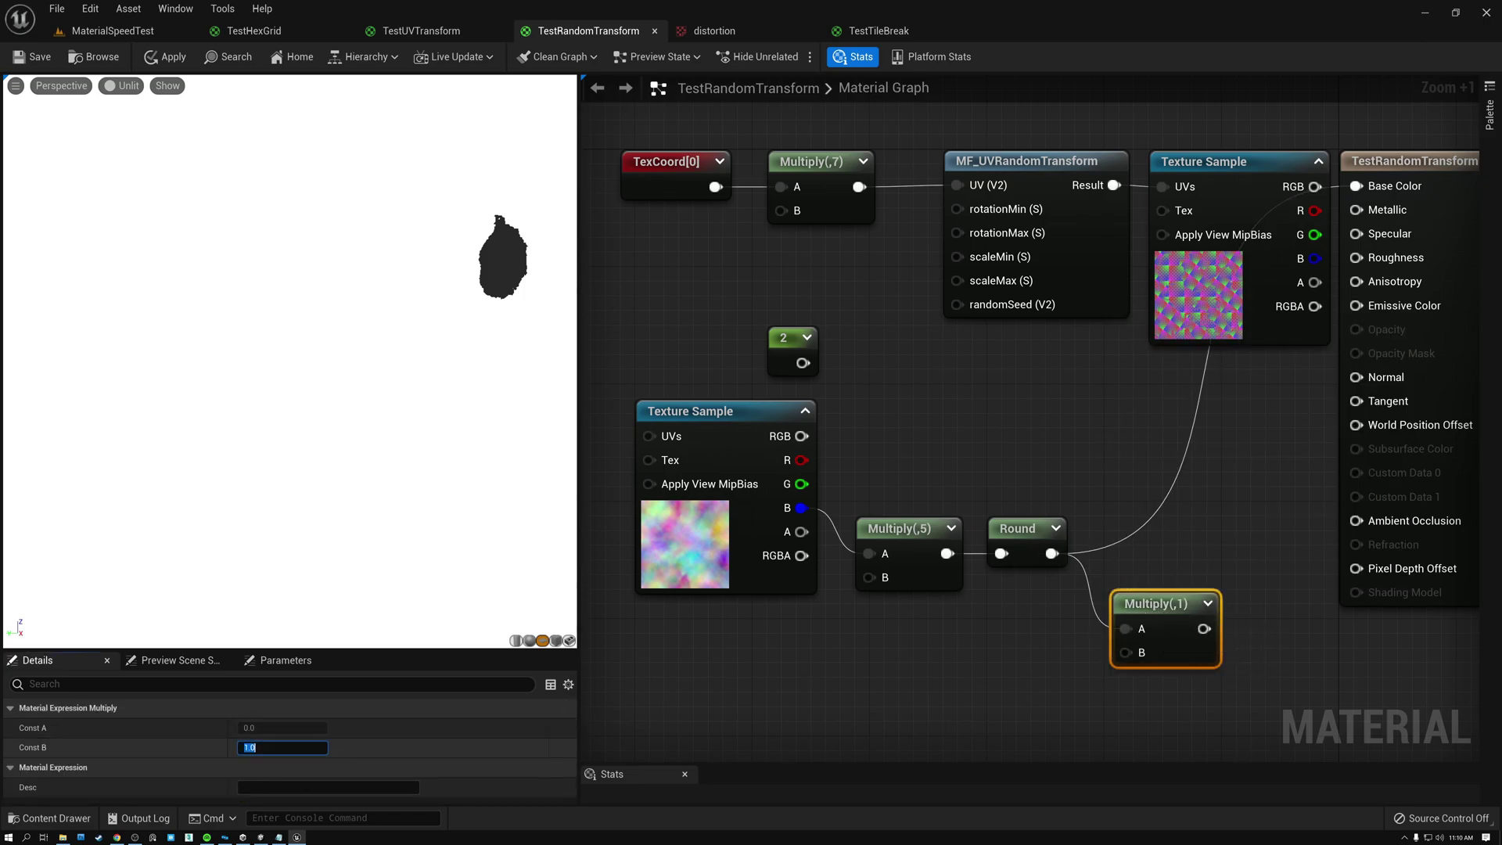
{"action": "type", "text": "0.2"}
{"action": "key", "text": "Return"}
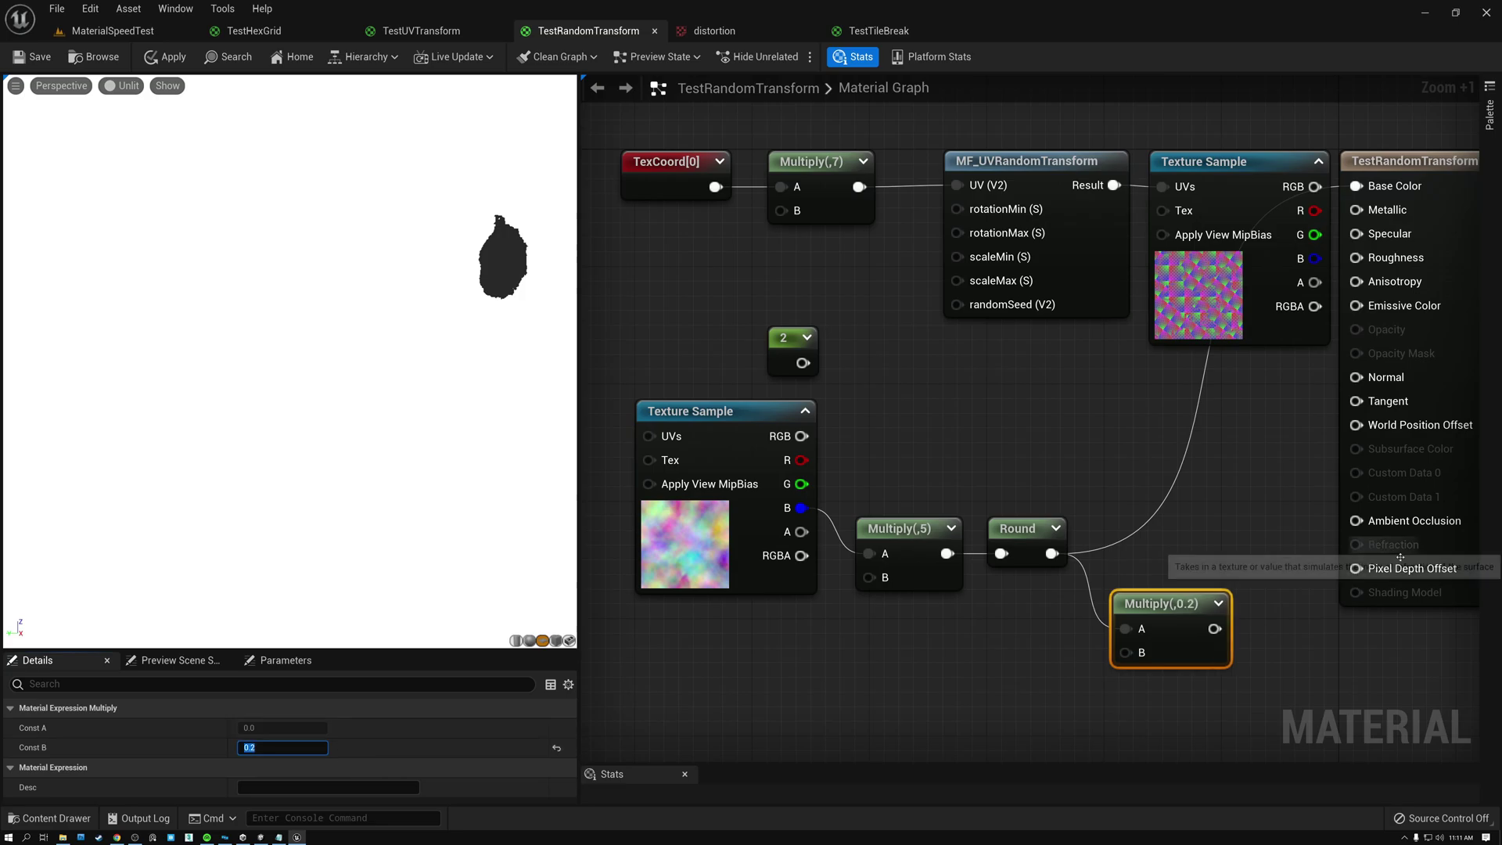
{"action": "left_click_drag", "start_coordinate": [1214, 630], "coordinate": [1236, 249]}
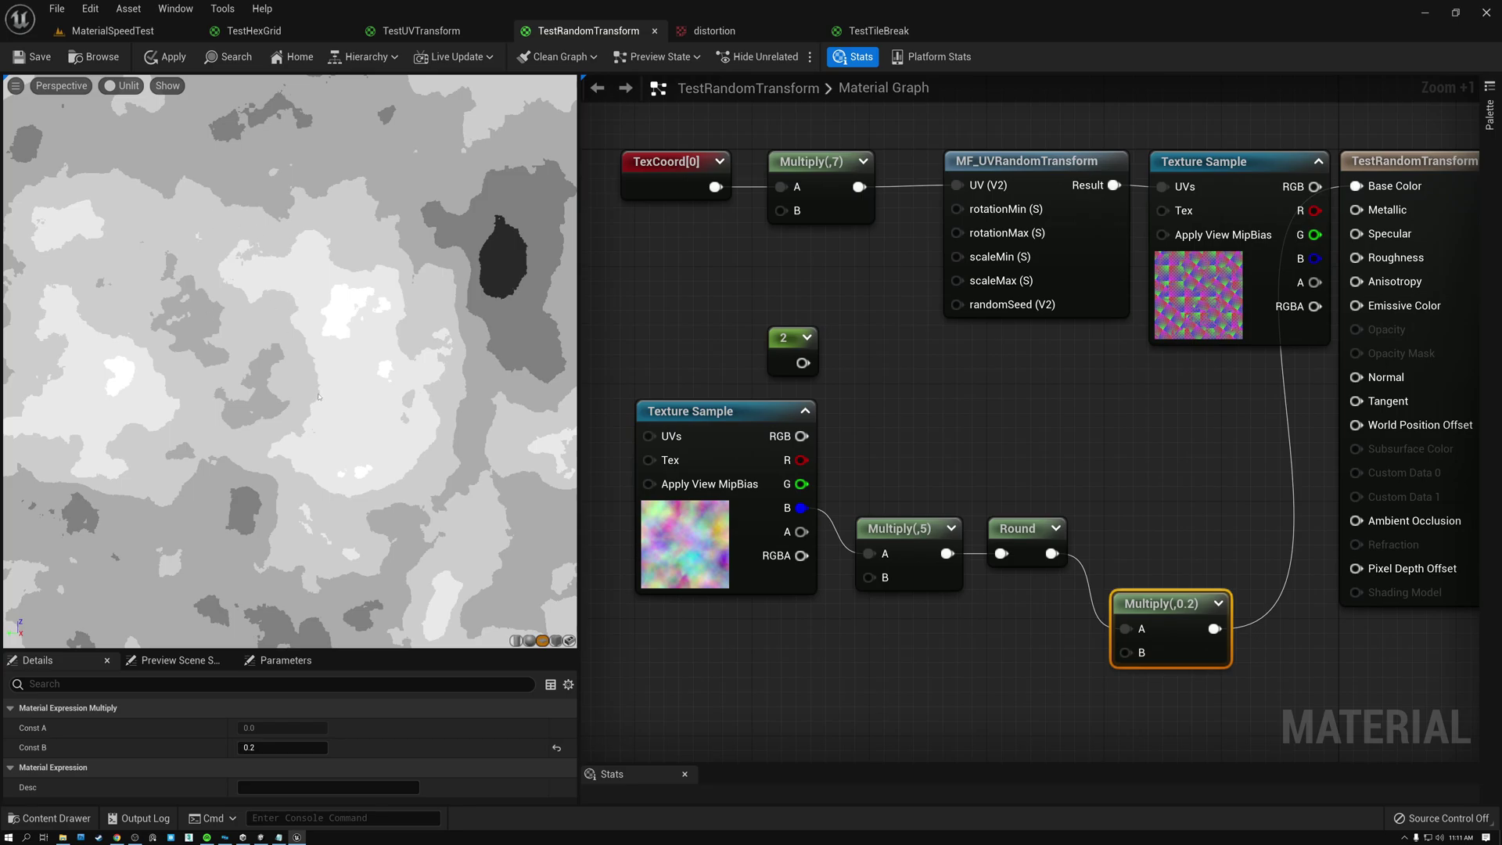
{"action": "left_click_drag", "start_coordinate": [1170, 604], "coordinate": [1162, 575]}
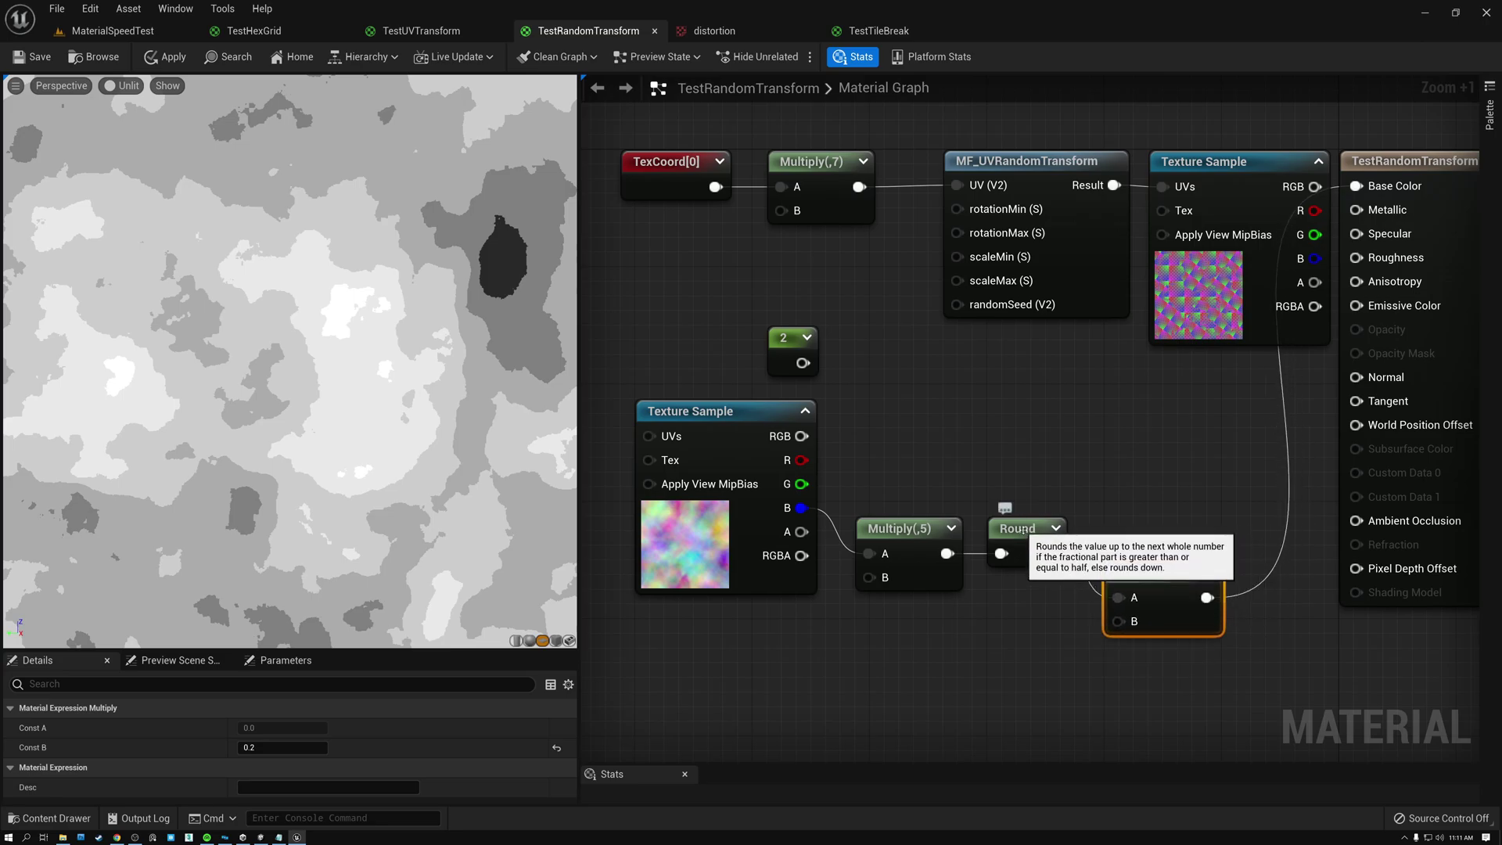
Step: Connect Round's output to randomSeed on MF_UVRandomTransform and the upper Texture Sample's RGB to Base Color
{"action": "left_click", "coordinate": [1022, 532]}
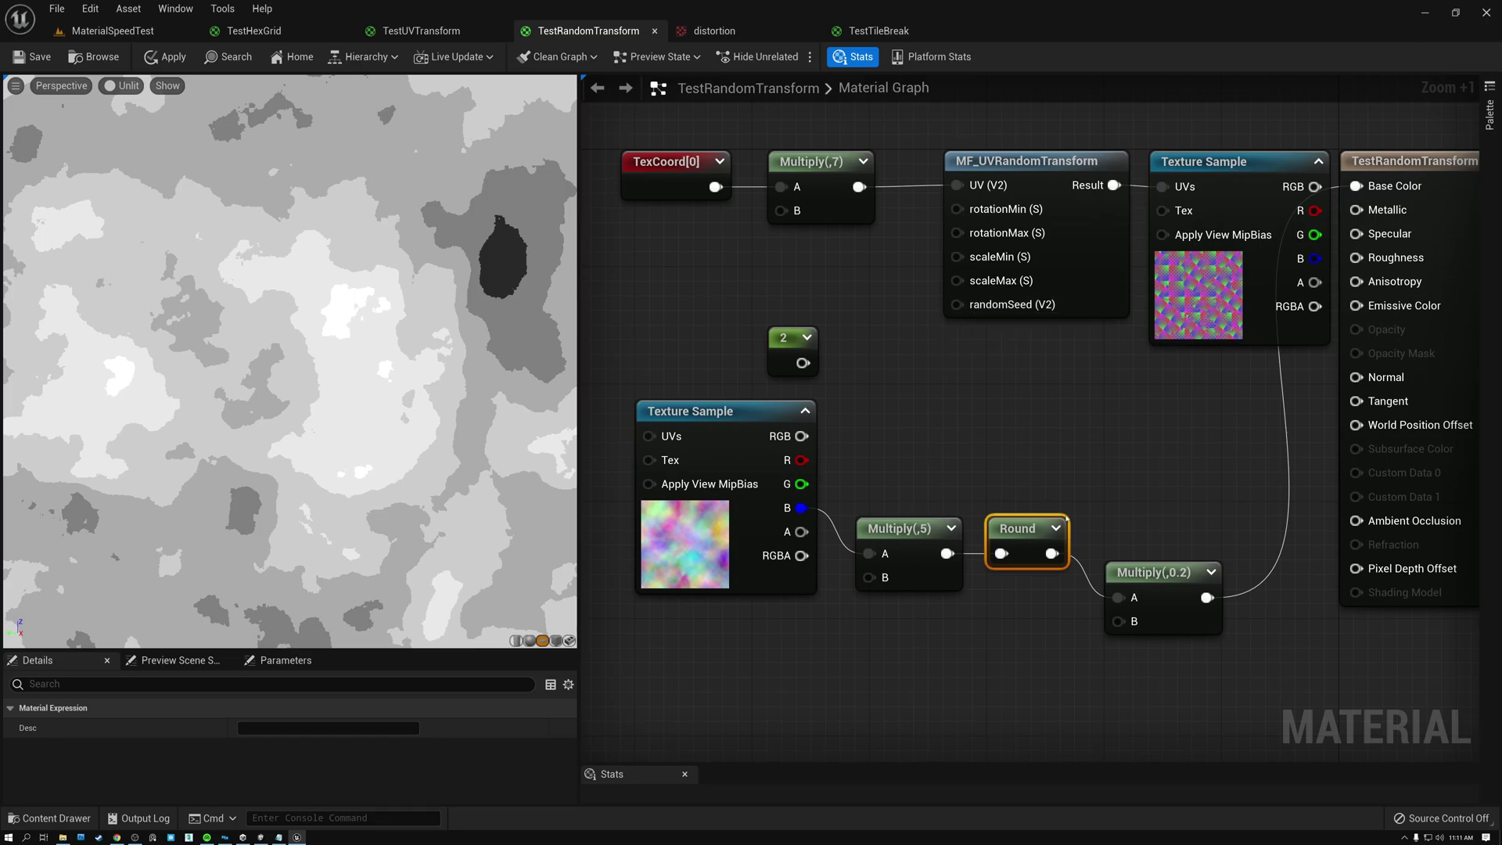
{"action": "left_click_drag", "start_coordinate": [1052, 553], "coordinate": [960, 308]}
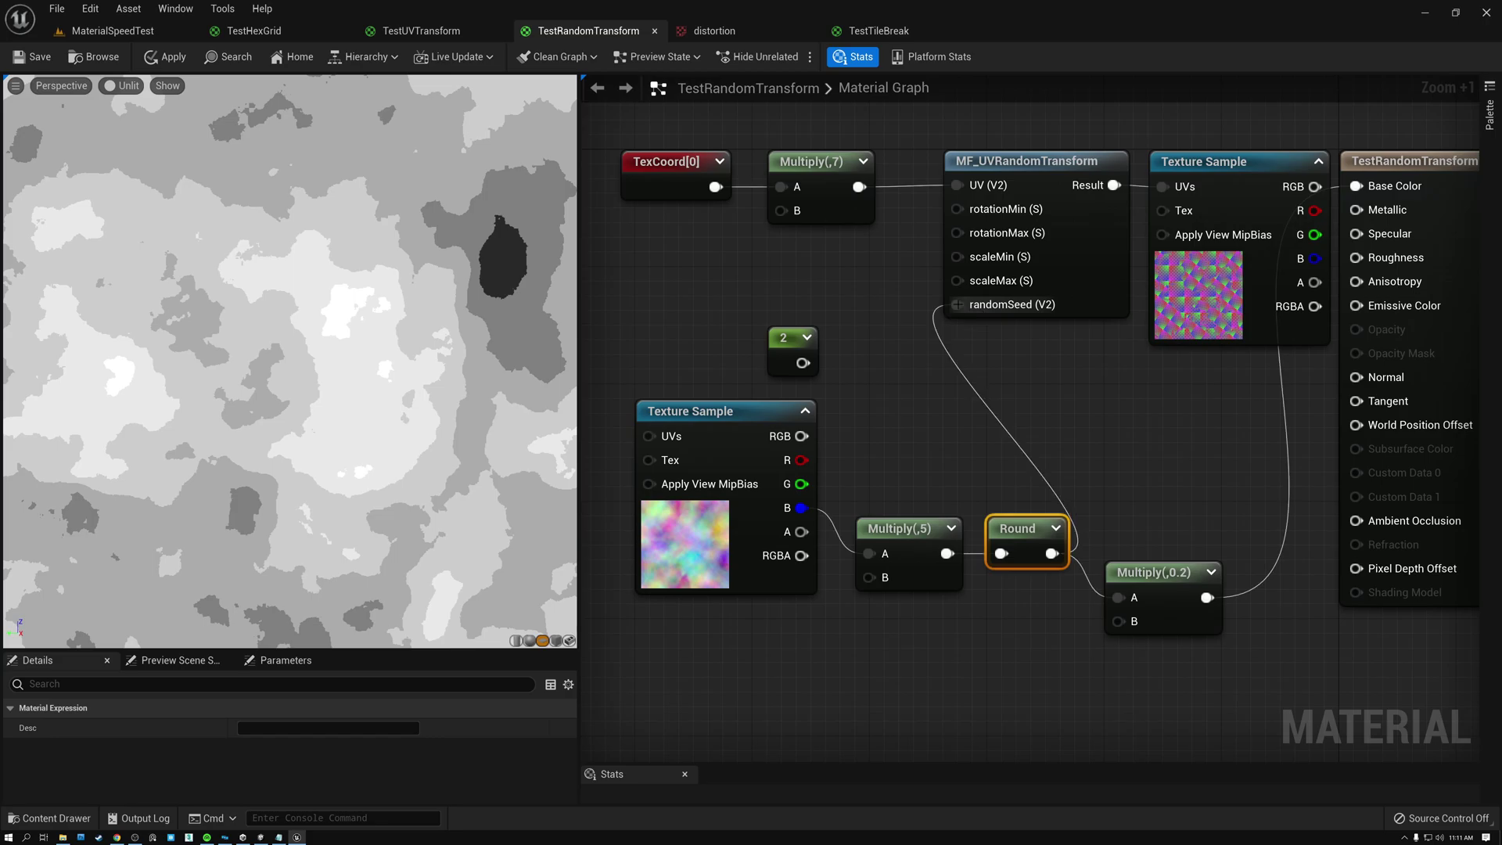
{"action": "left_click_drag", "start_coordinate": [1315, 186], "coordinate": [1358, 186]}
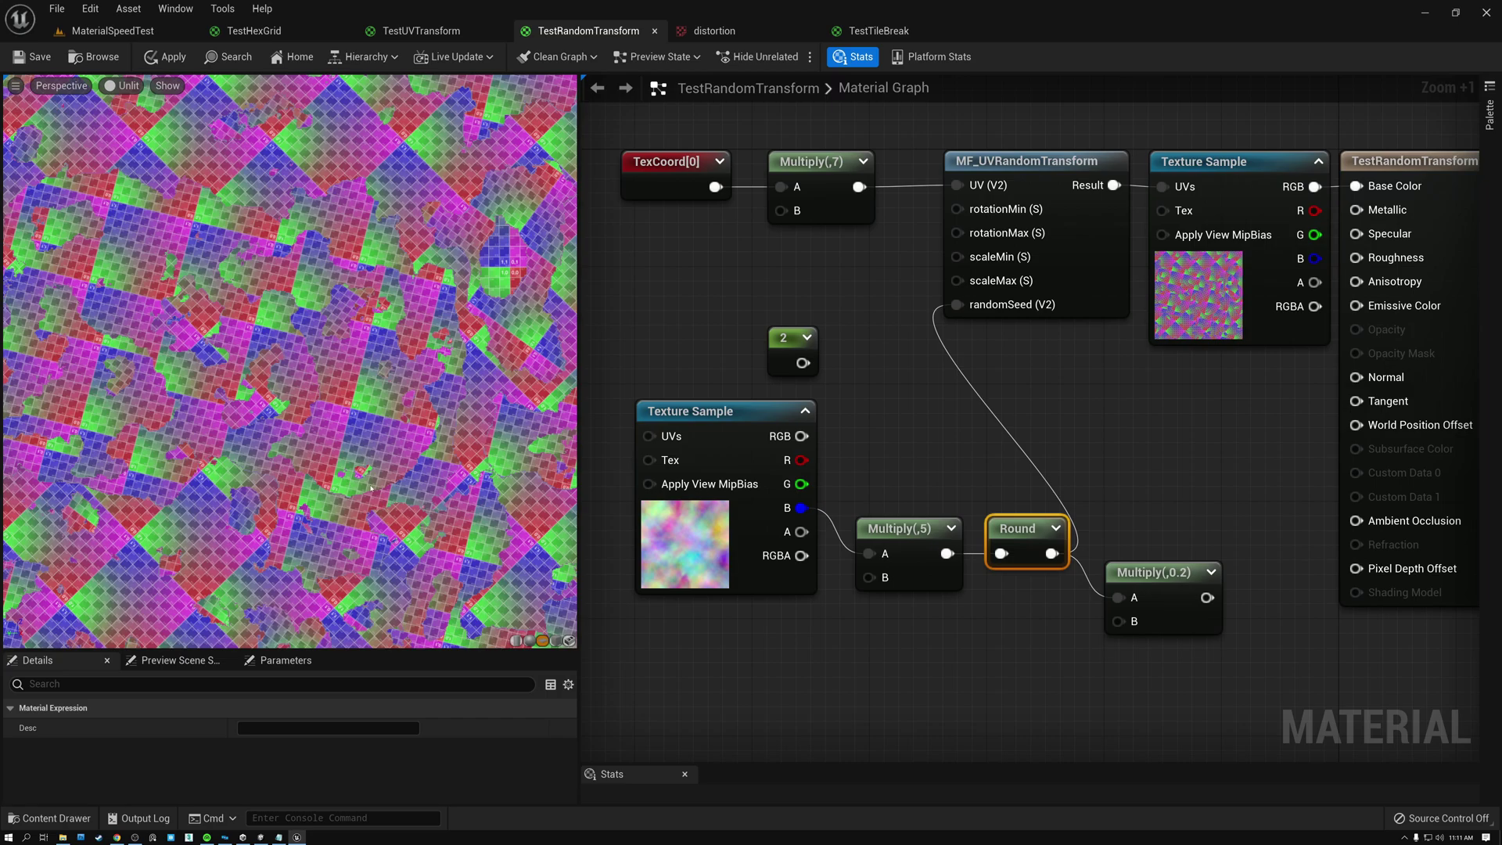
Step: Step Const B on the Multiply node before Round through successive values from 1 up to 7
{"action": "left_click", "coordinate": [922, 529]}
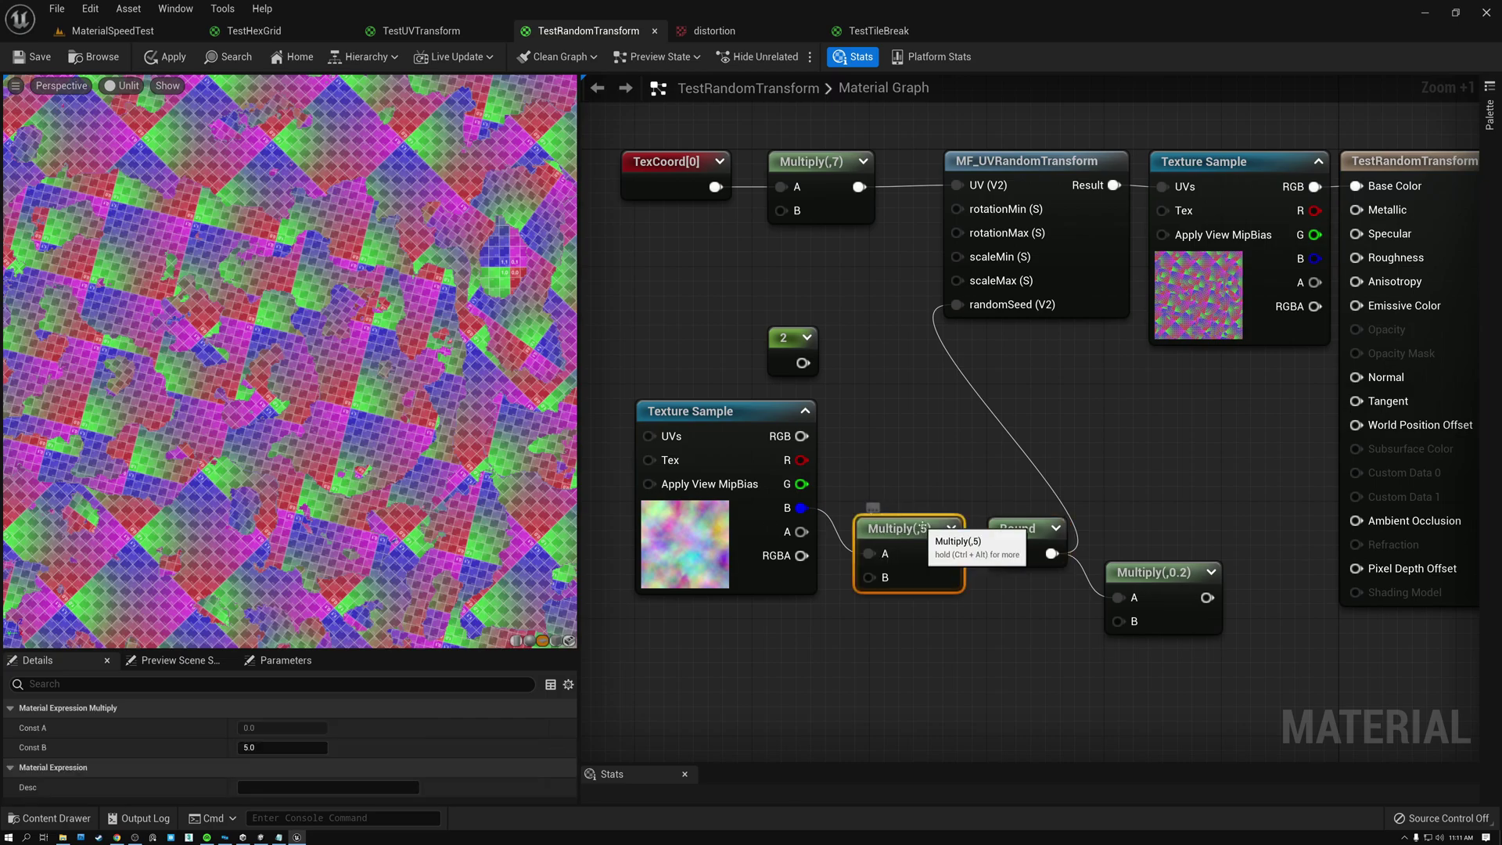
{"action": "left_click", "coordinate": [277, 747]}
{"action": "type", "text": "1"}
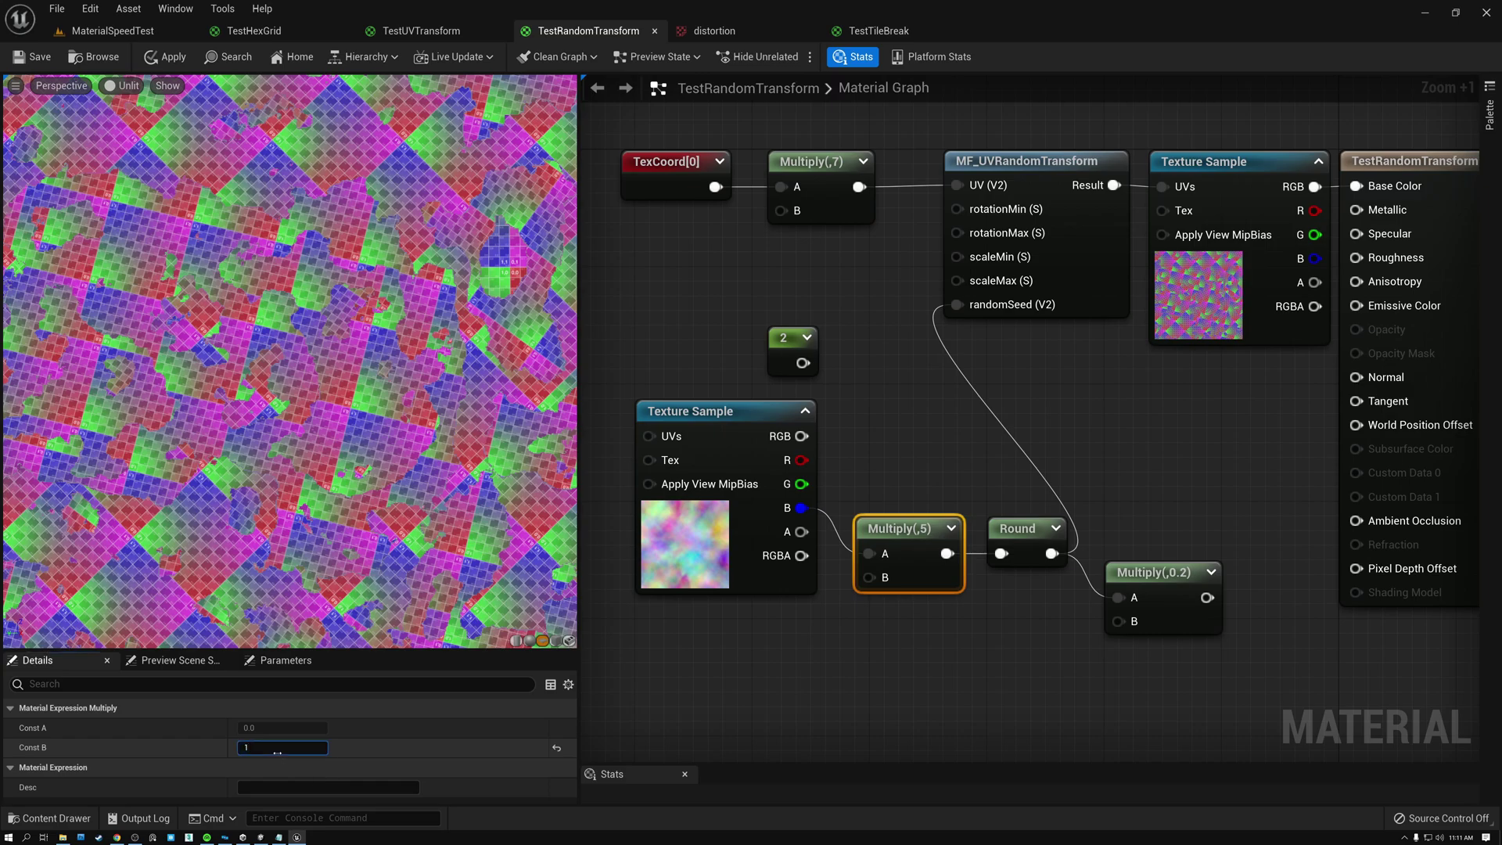
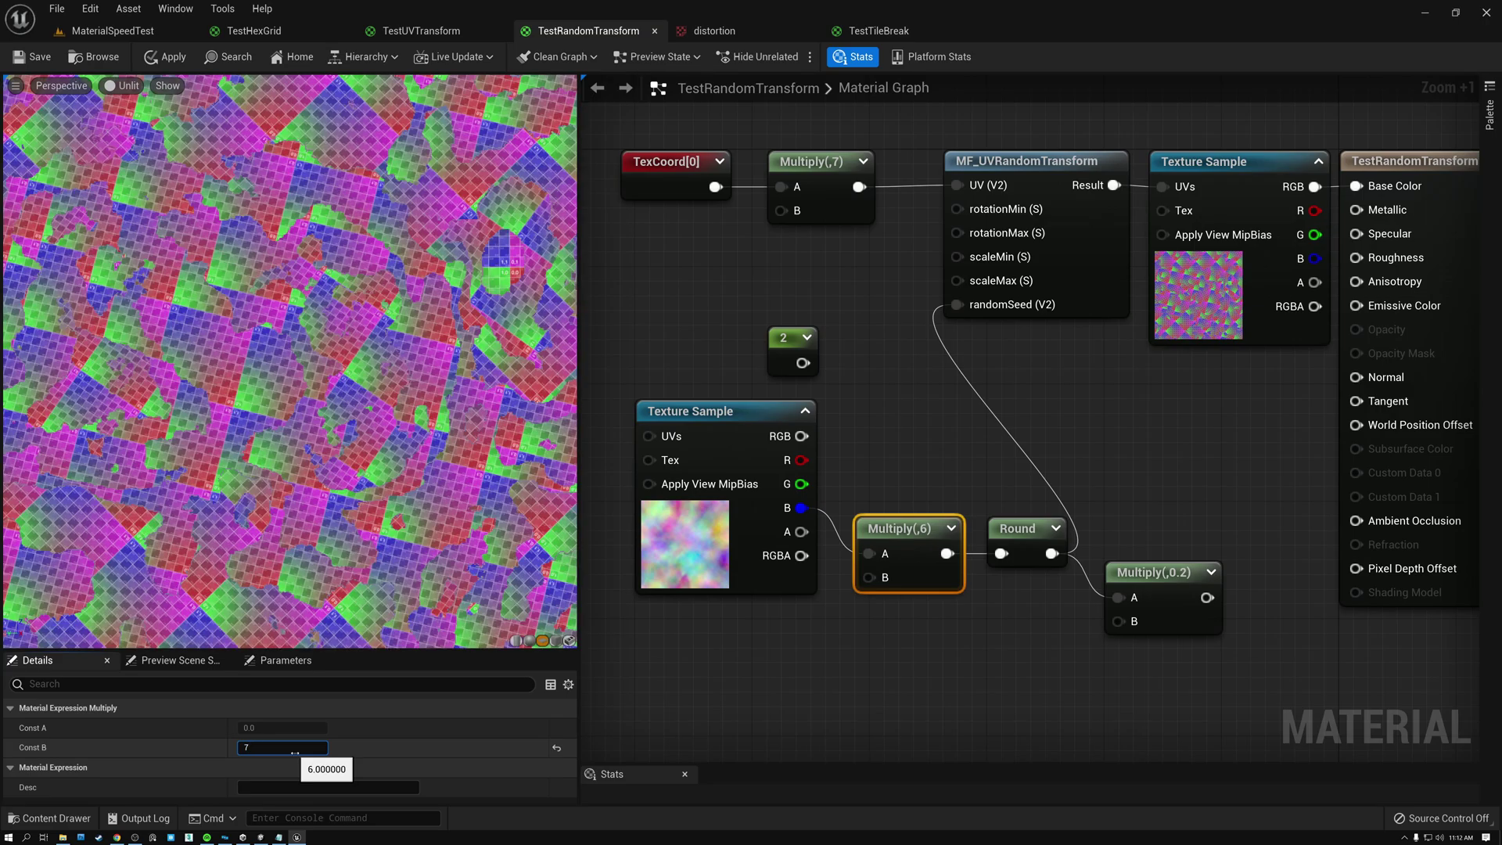
{"action": "key", "text": "Return"}
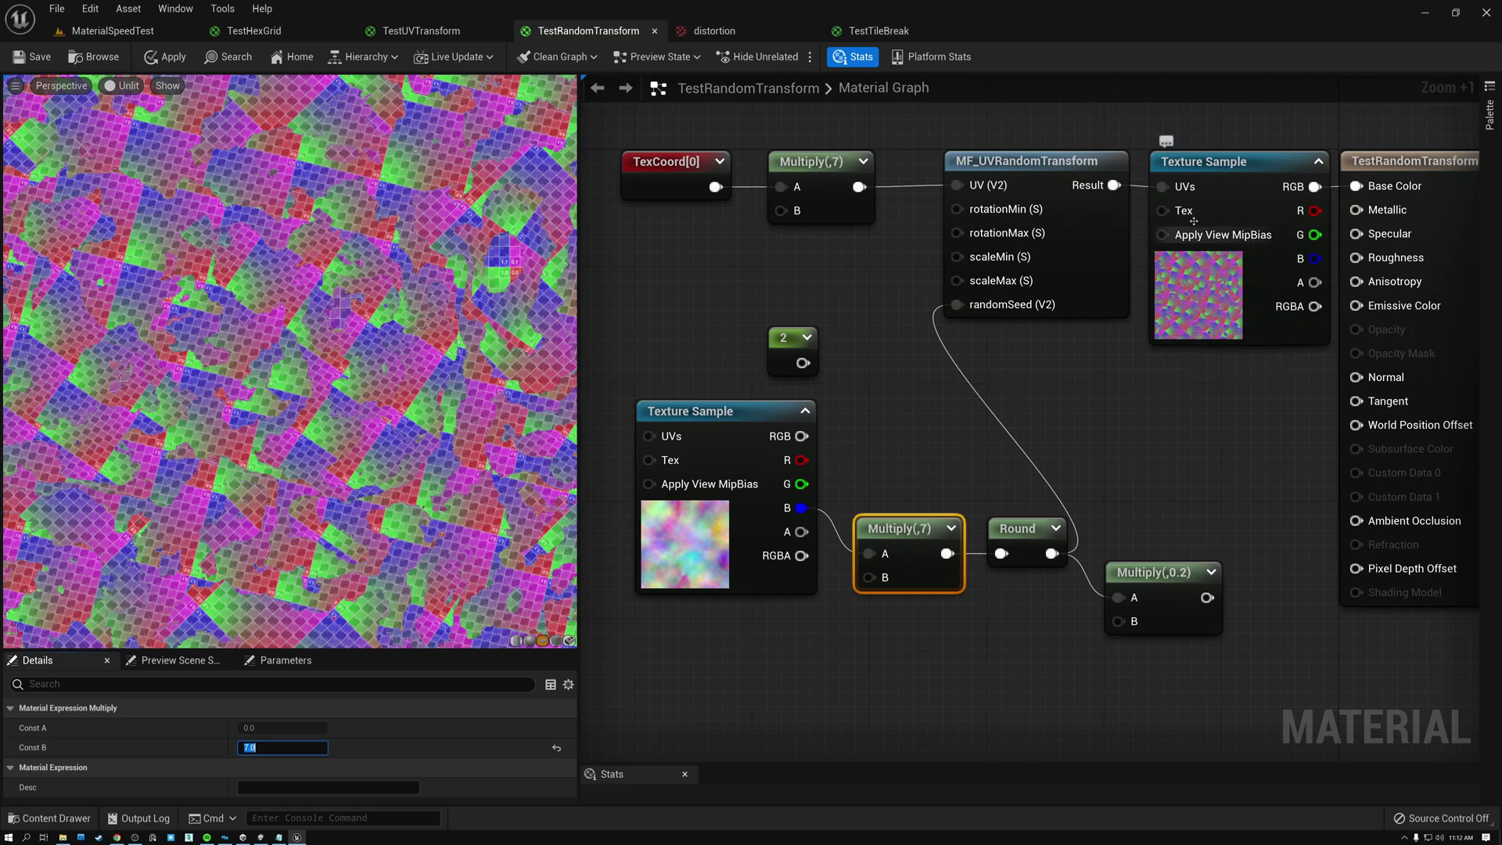
Step: Replace the texture in the Texture Sample feeding Base Color with cobblestones_d
{"action": "left_click", "coordinate": [1227, 162]}
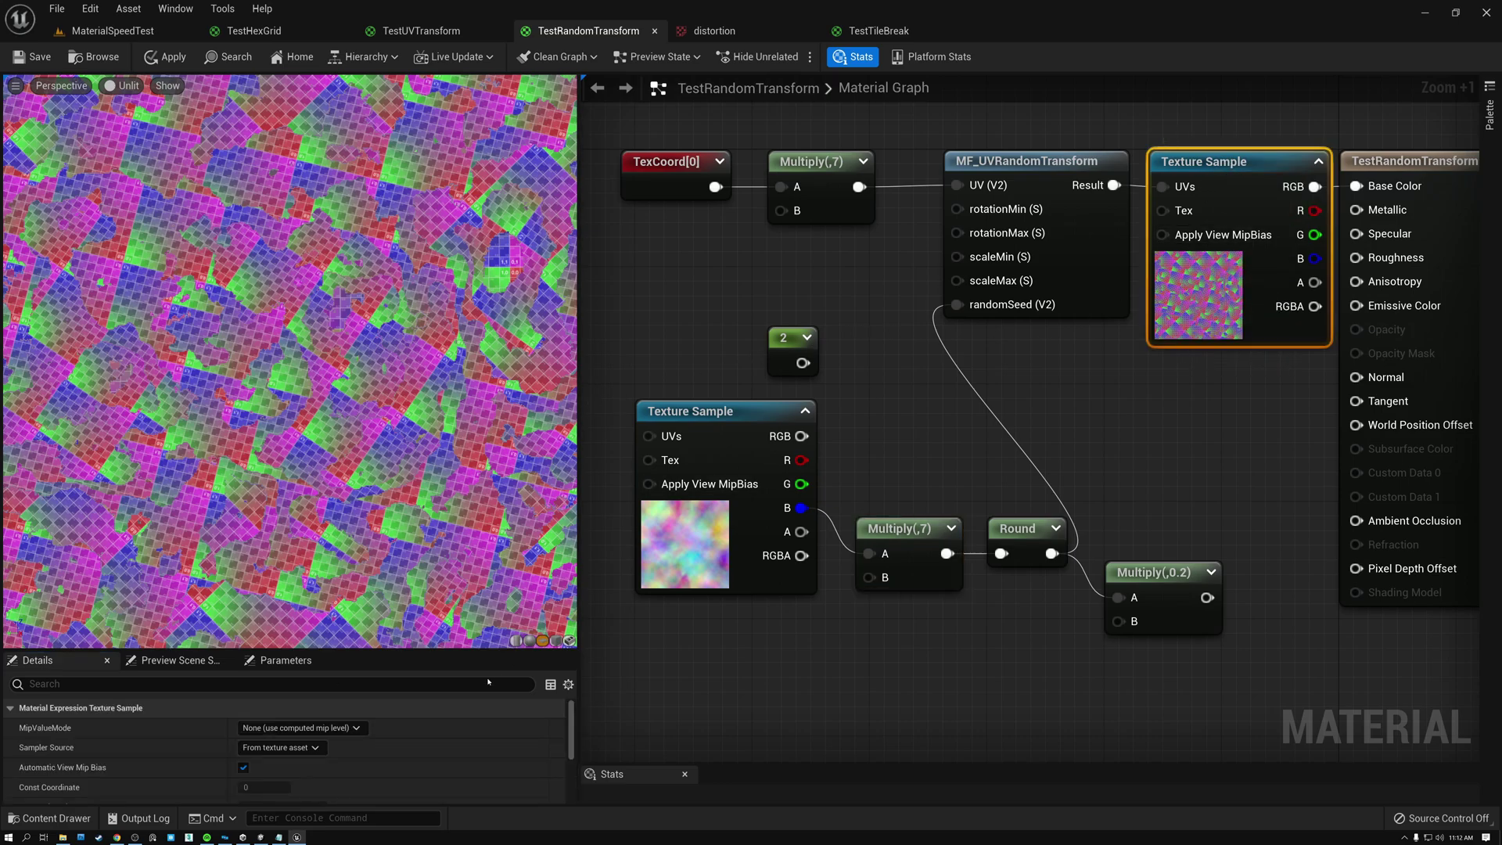
{"action": "left_click_drag", "start_coordinate": [572, 716], "coordinate": [527, 749]}
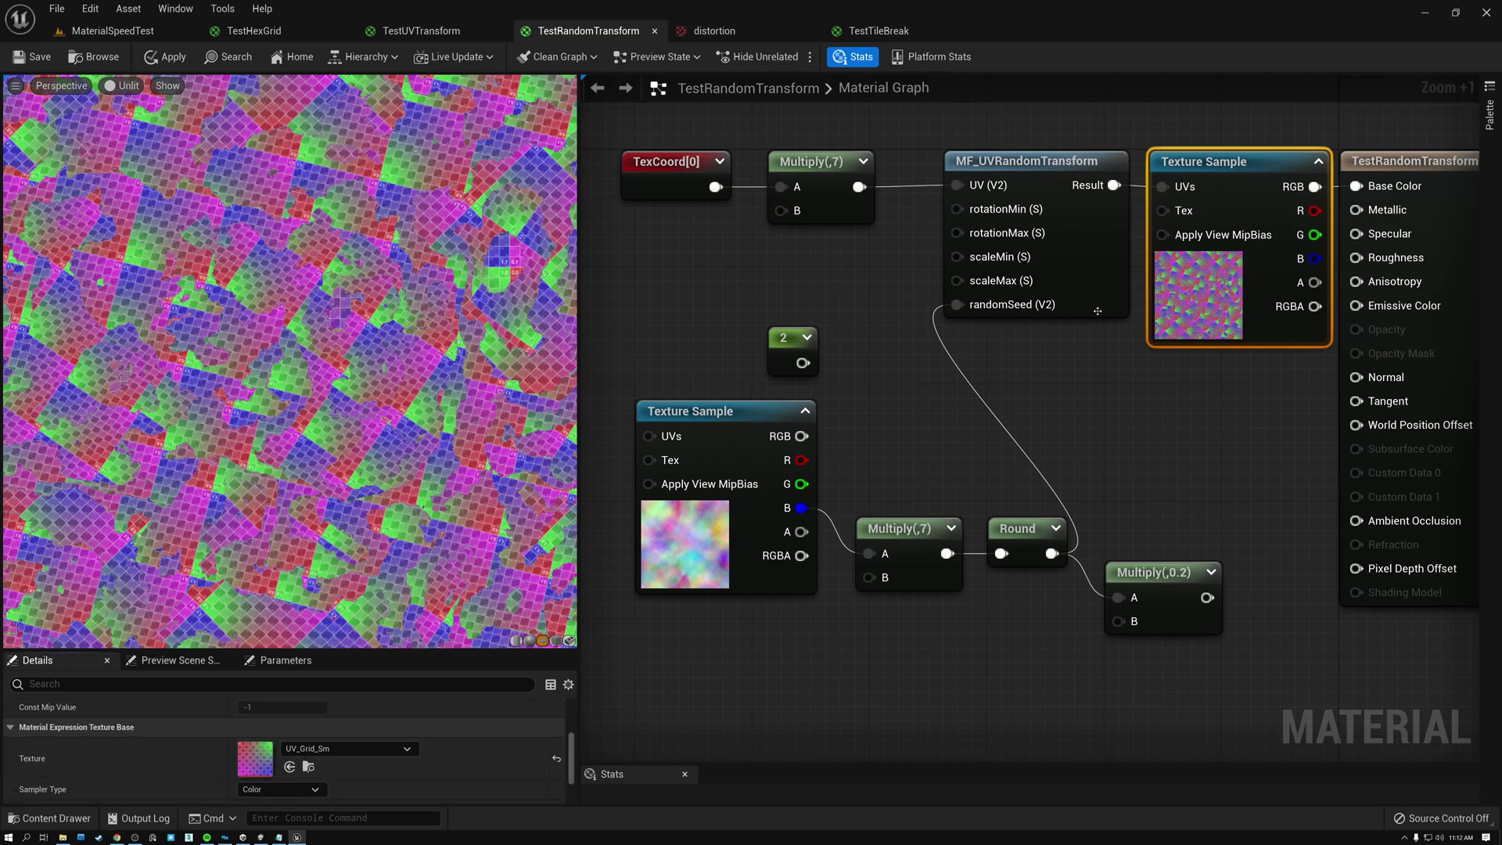
{"action": "left_click", "coordinate": [407, 749]}
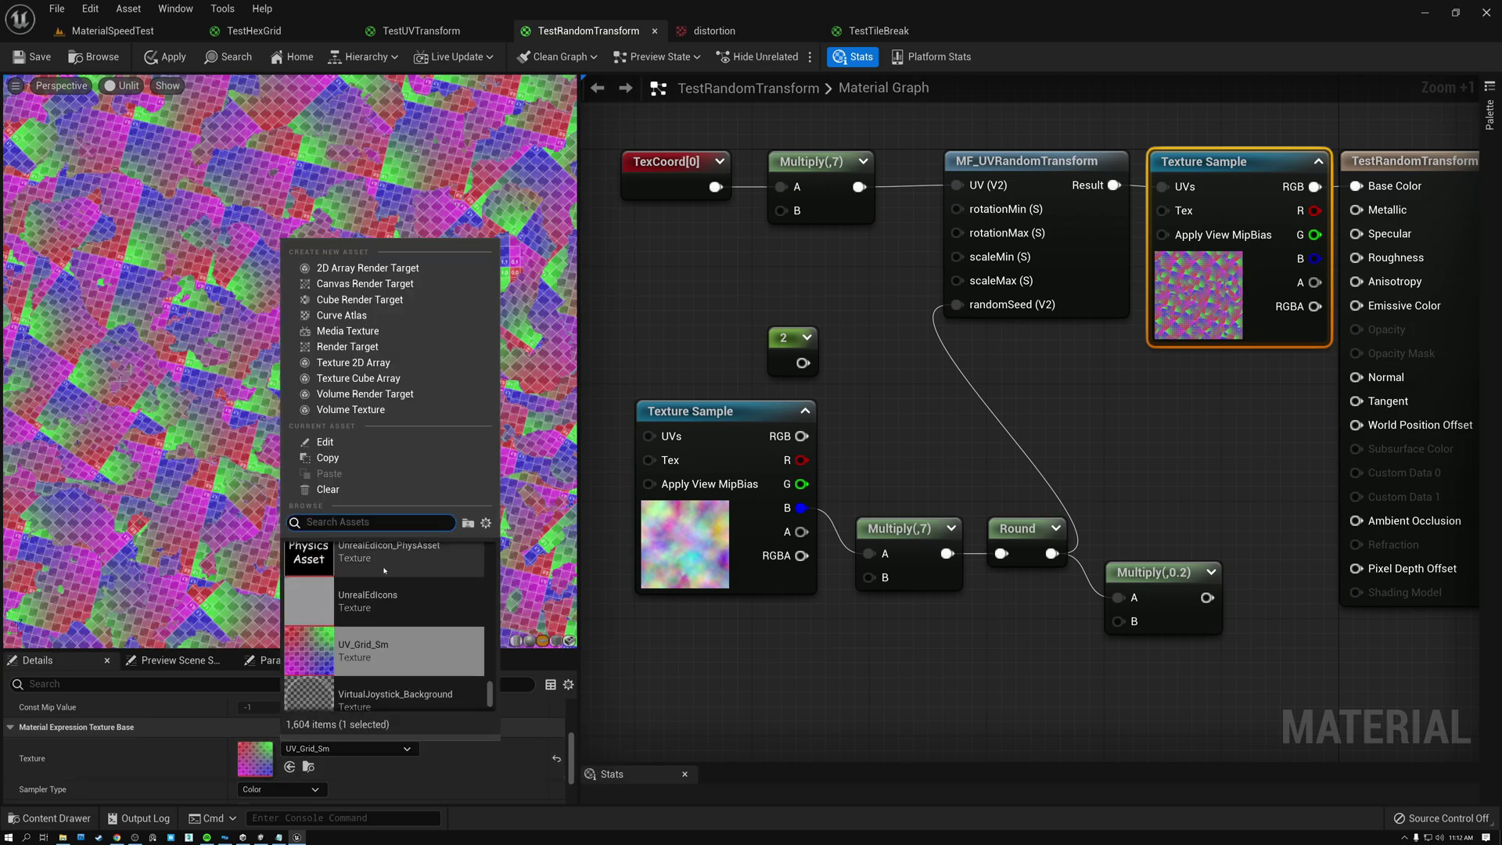
{"action": "type", "text": "cobblestones"}
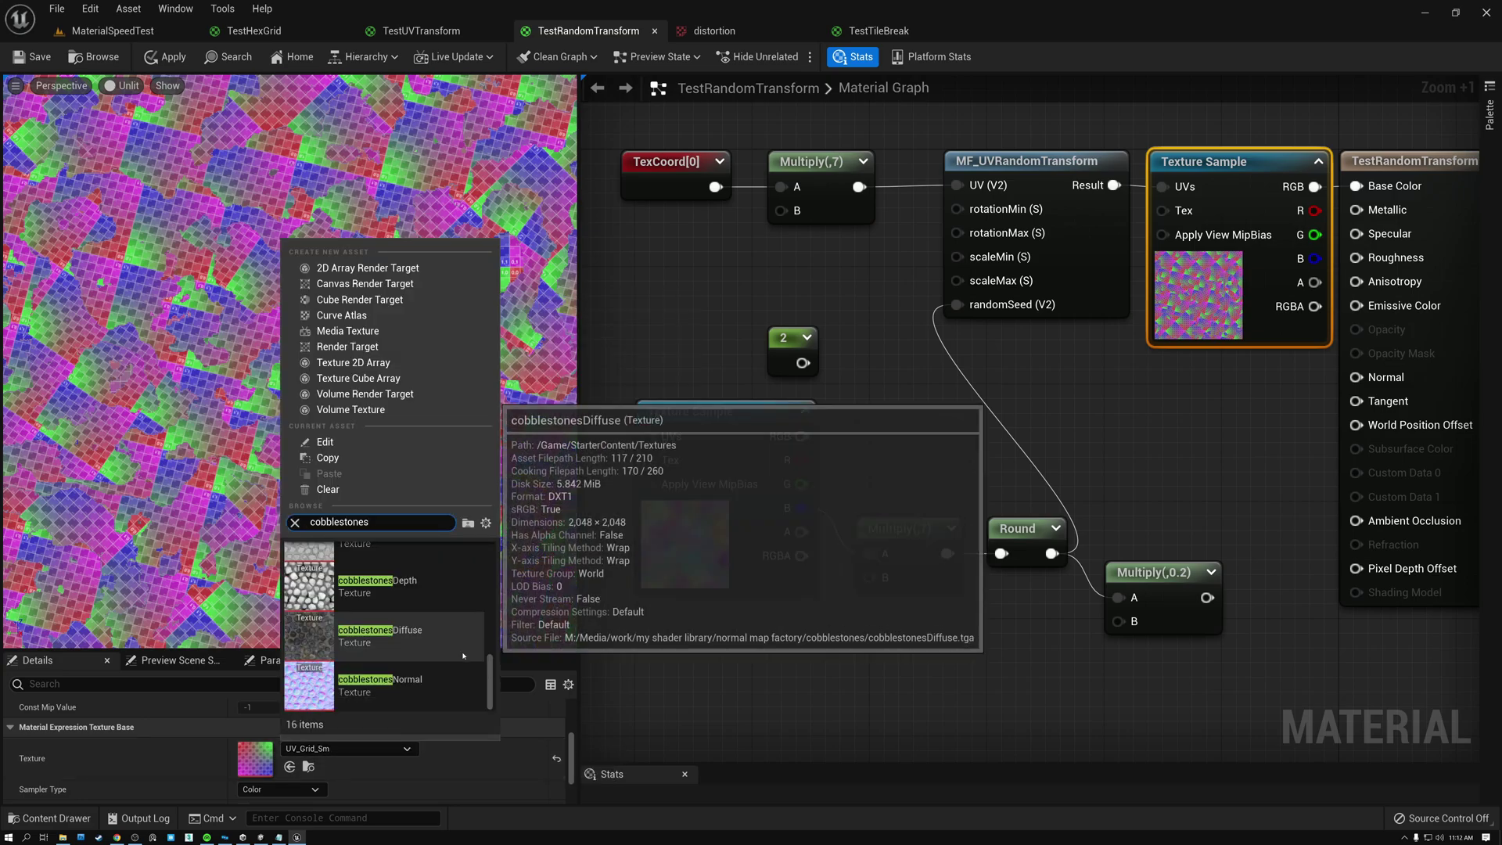
{"action": "scroll", "coordinate": [489, 655], "scroll_direction": "down", "scroll_amount": 3}
{"action": "left_click_drag", "start_coordinate": [489, 656], "coordinate": [486, 589]}
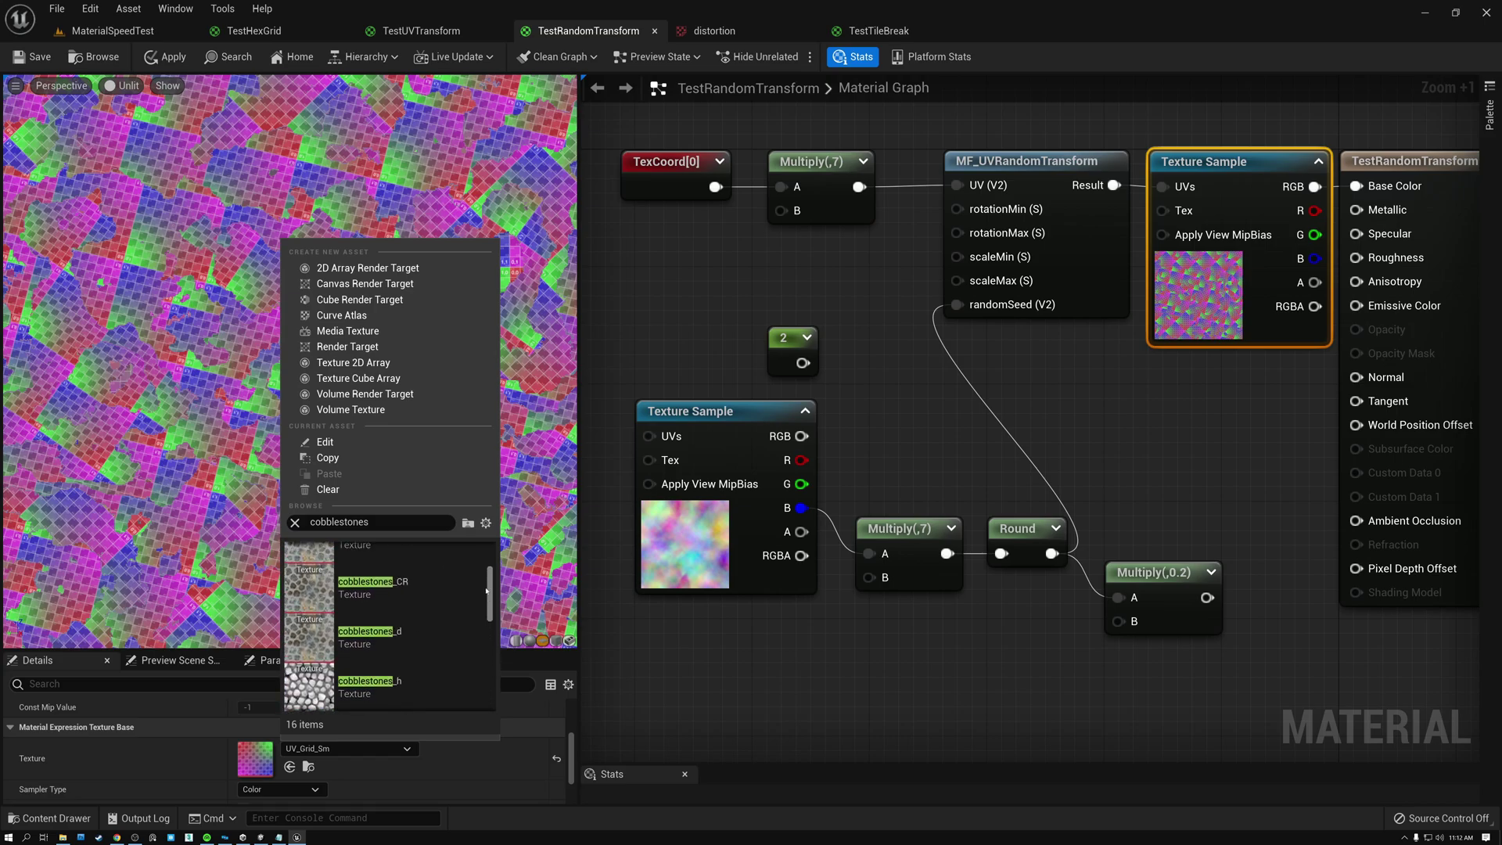
{"action": "left_click", "coordinate": [309, 638]}
{"action": "left_click", "coordinate": [309, 638]}
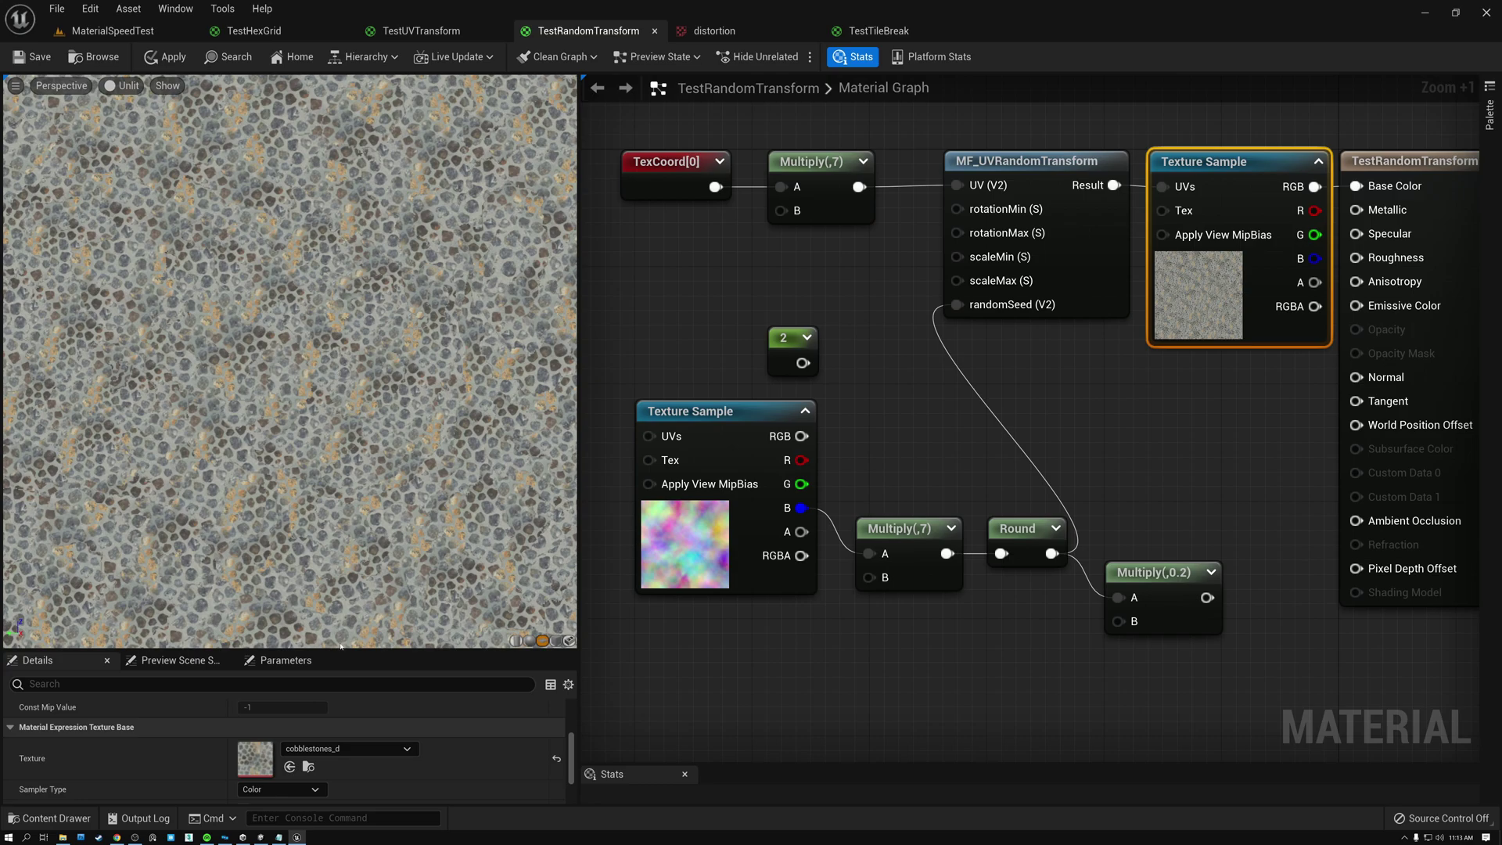
Step: Set Const B on the Multiply before Round to 15 and inspect the cobblestone preview at close and far range
{"action": "left_click", "coordinate": [900, 540]}
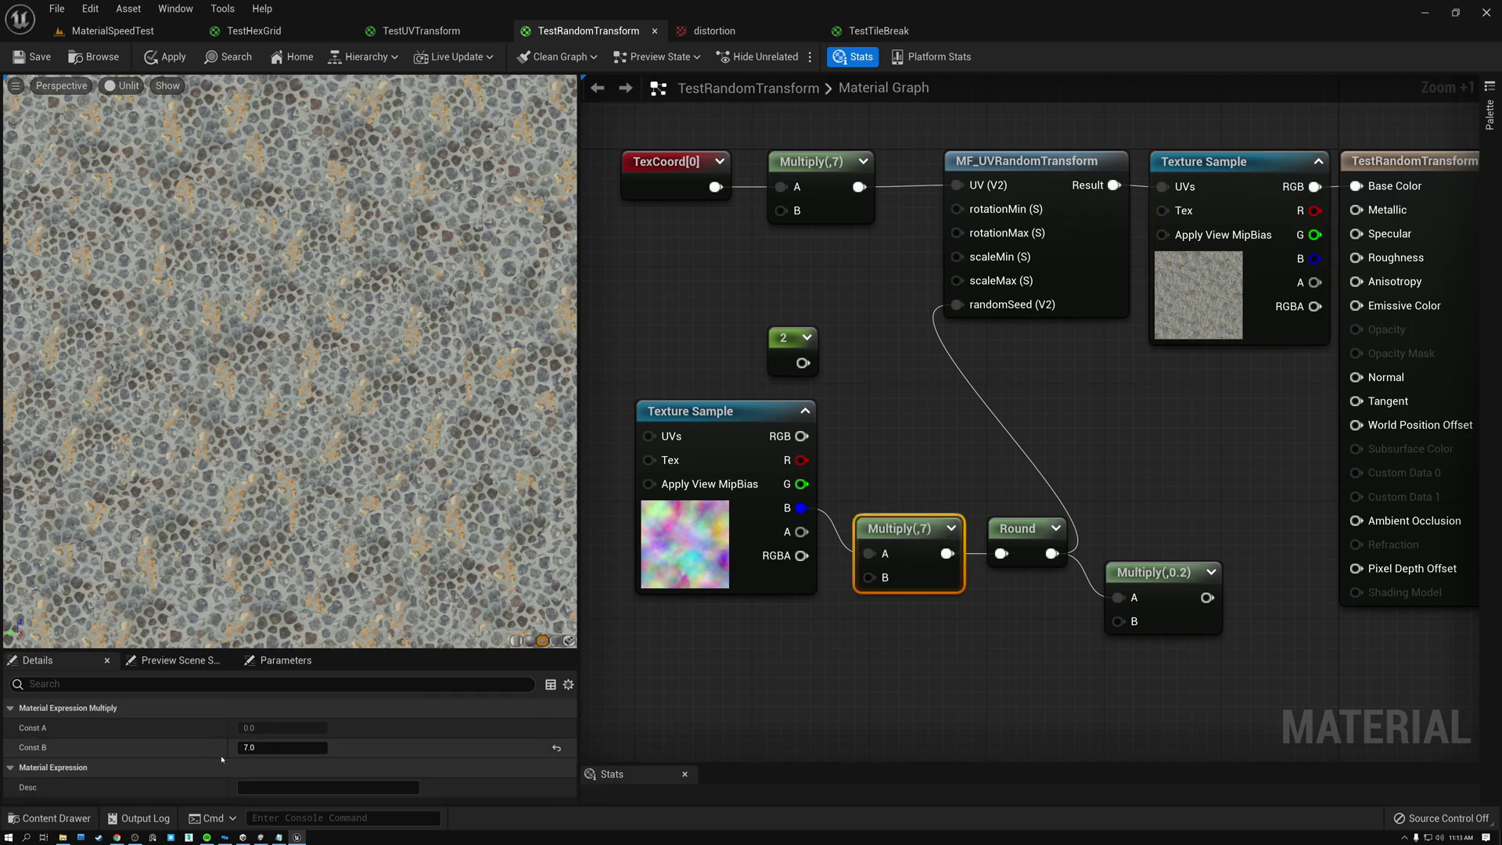
{"action": "left_click", "coordinate": [282, 747]}
{"action": "type", "text": "15"}
{"action": "key", "text": "Return"}
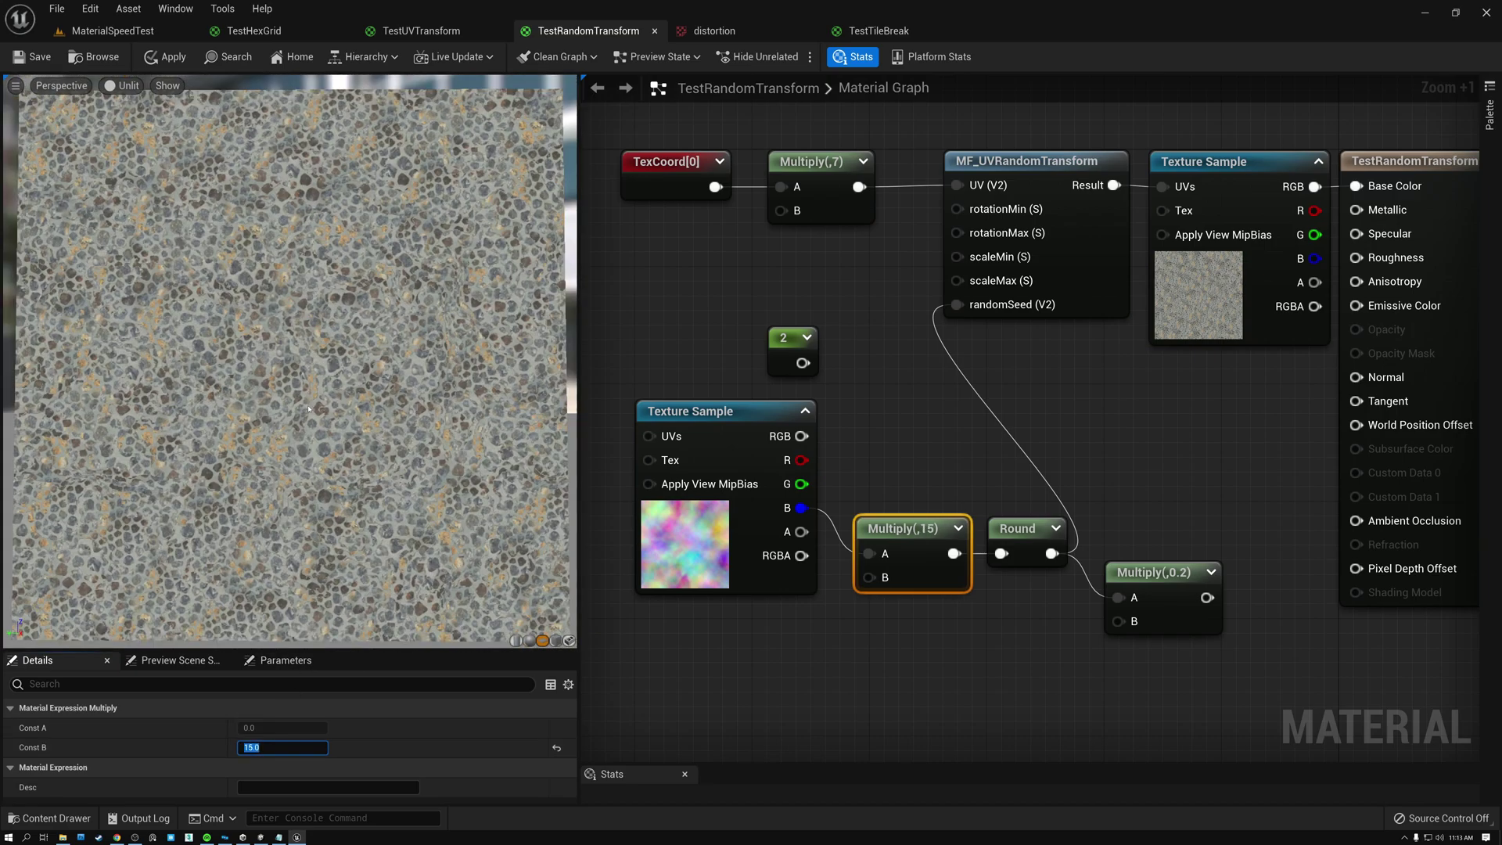
{"action": "scroll", "coordinate": [309, 407], "scroll_direction": "down", "scroll_amount": 3}
{"action": "scroll", "coordinate": [309, 408], "scroll_direction": "up", "scroll_amount": 4}
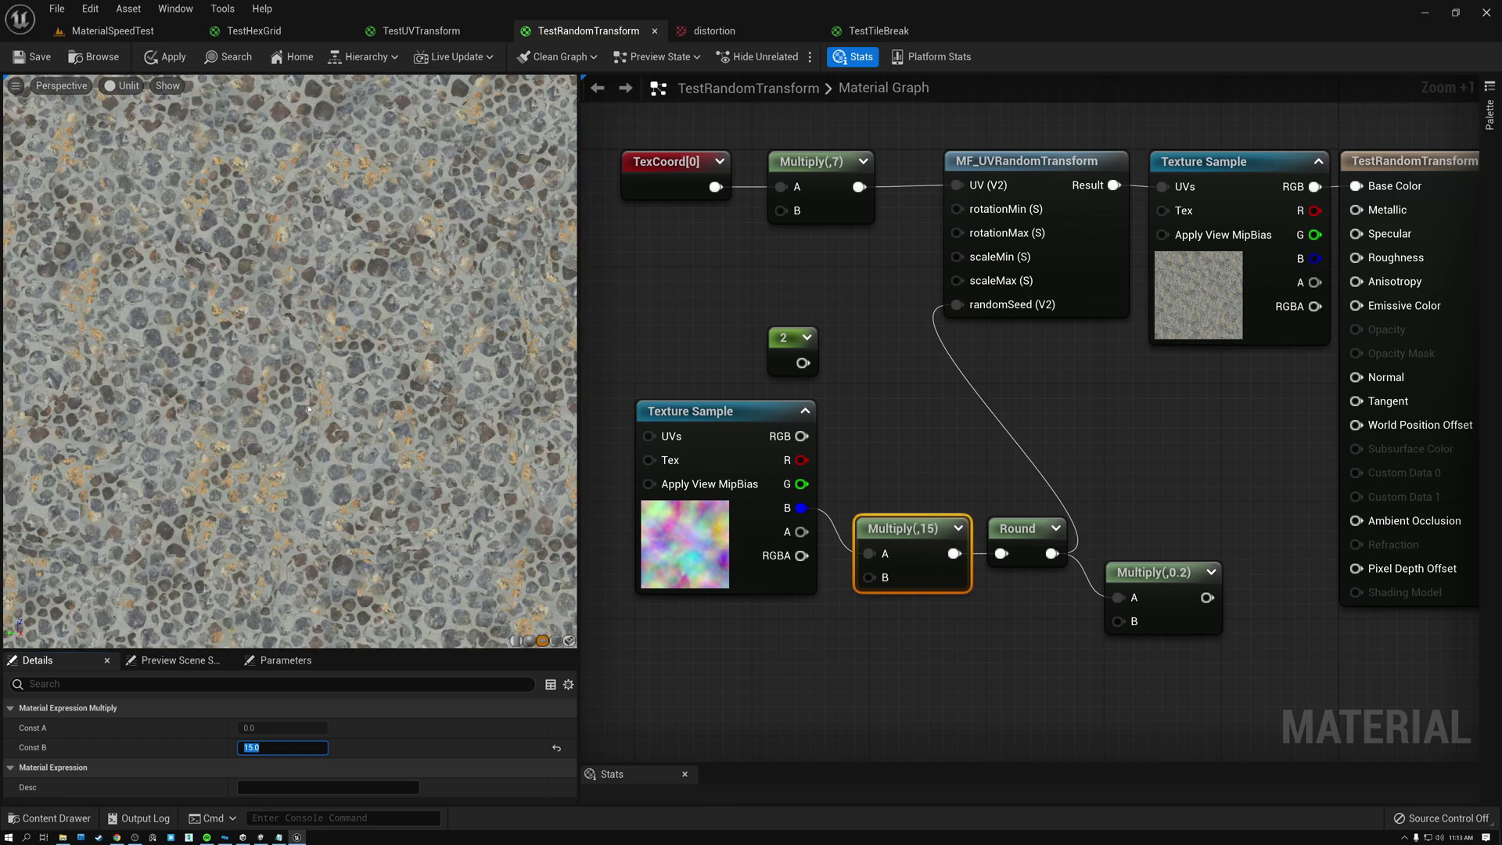
{"action": "scroll", "coordinate": [309, 408], "scroll_direction": "up", "scroll_amount": 5}
{"action": "scroll", "coordinate": [309, 408], "scroll_direction": "down", "scroll_amount": 3}
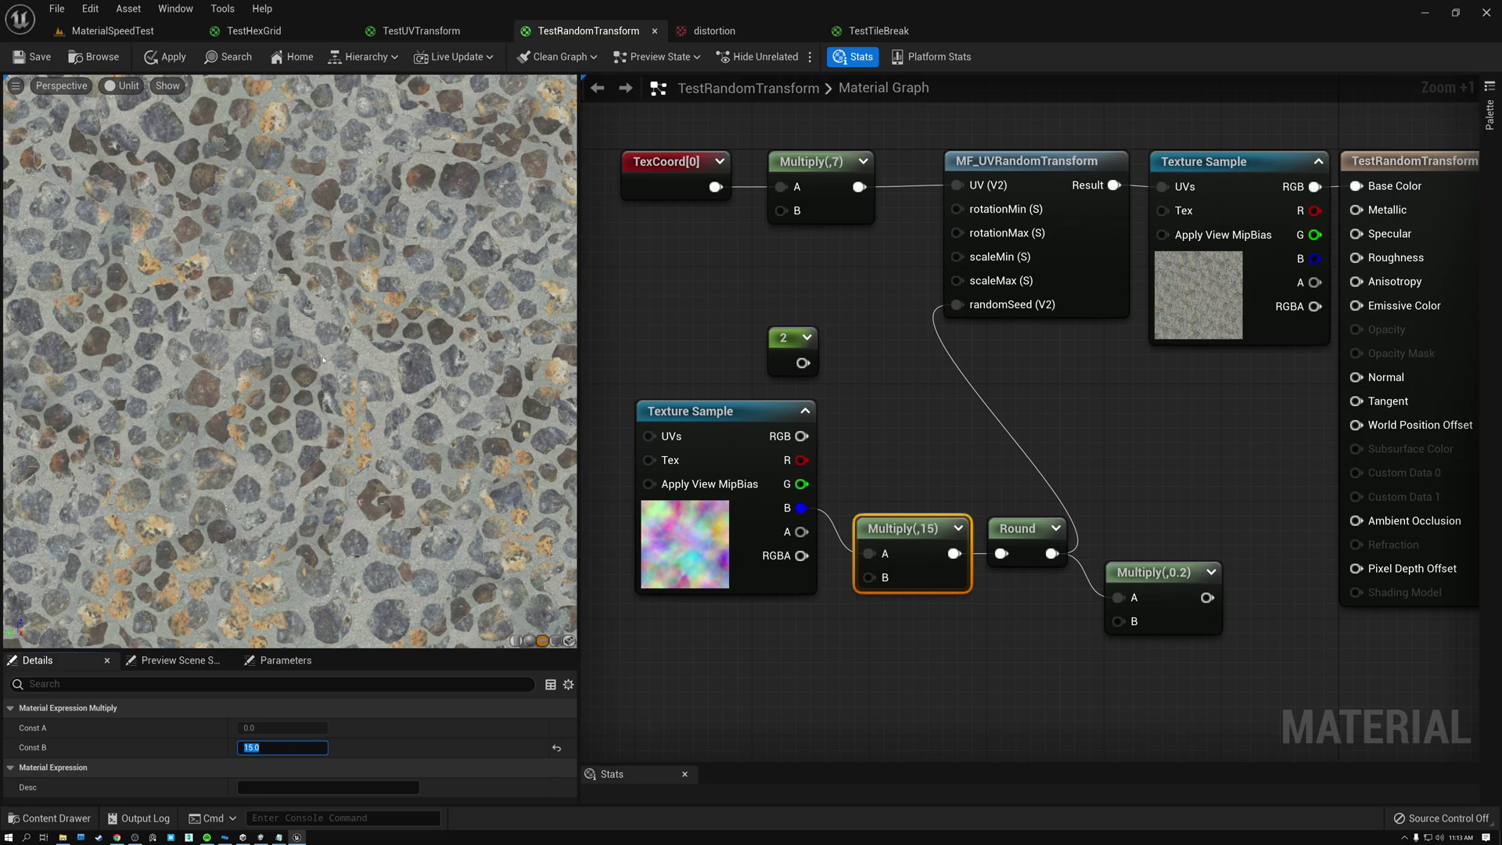
{"action": "scroll", "coordinate": [323, 360], "scroll_direction": "down", "scroll_amount": 3}
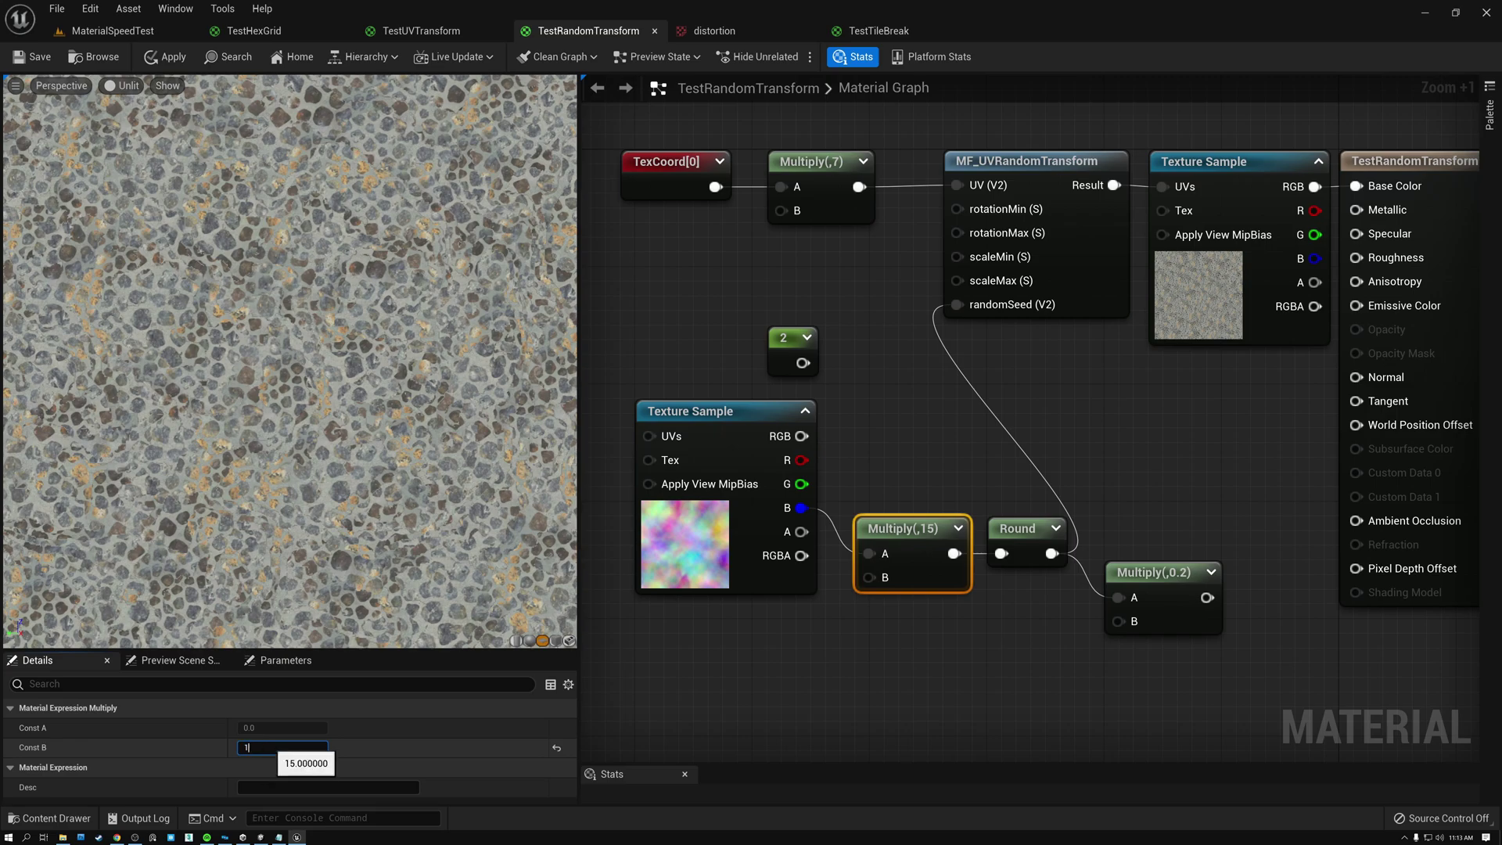
Step: Try Const B values 1, 2, 3, 4, 5 and 6 on the Multiply before Round, finishing at 7, and compare the cobblestone tiling
{"action": "key", "text": "Return"}
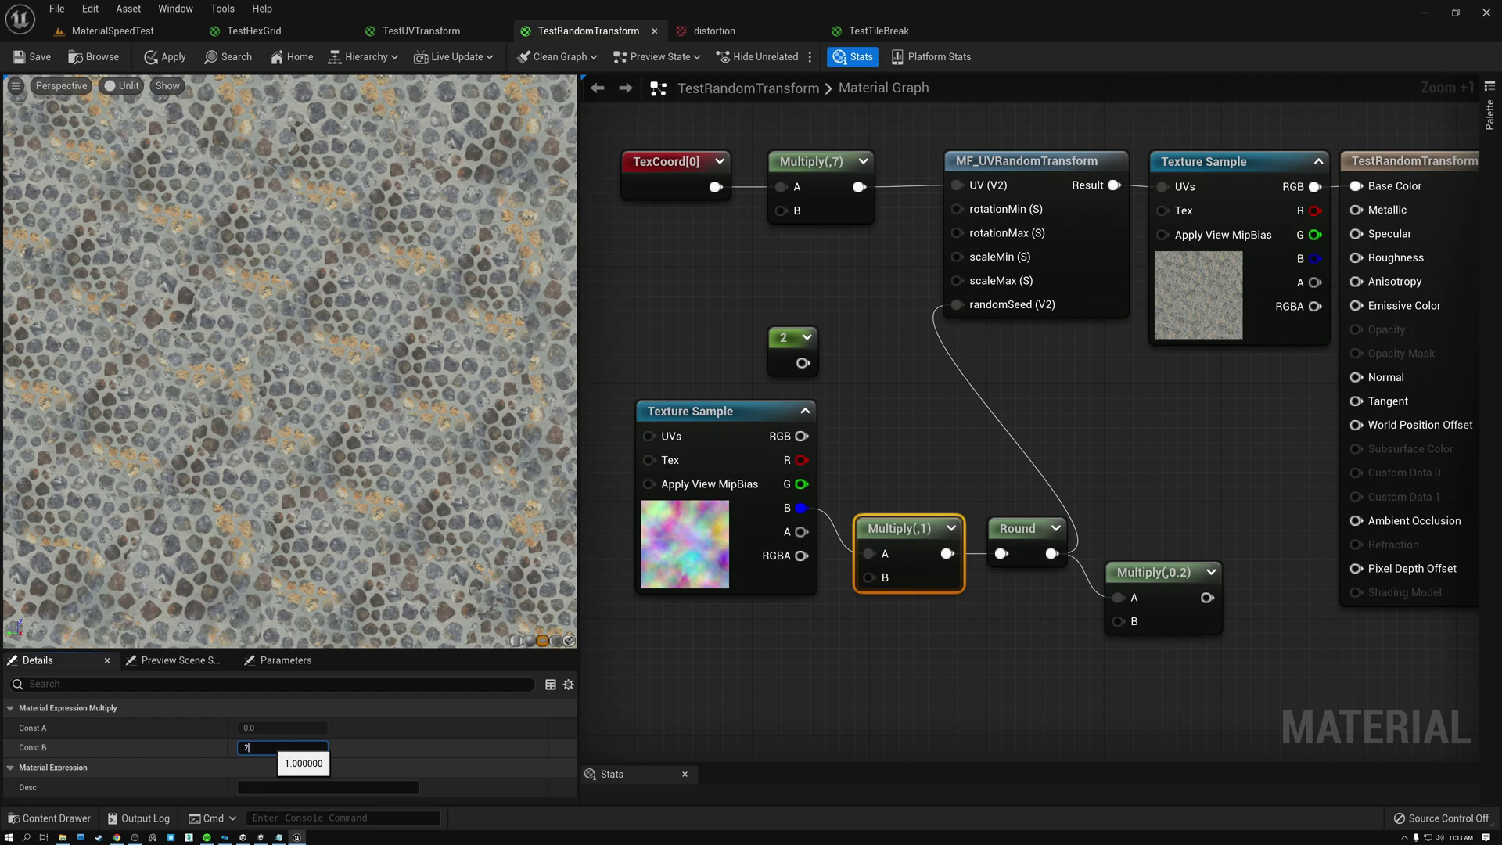
{"action": "key", "text": "Return"}
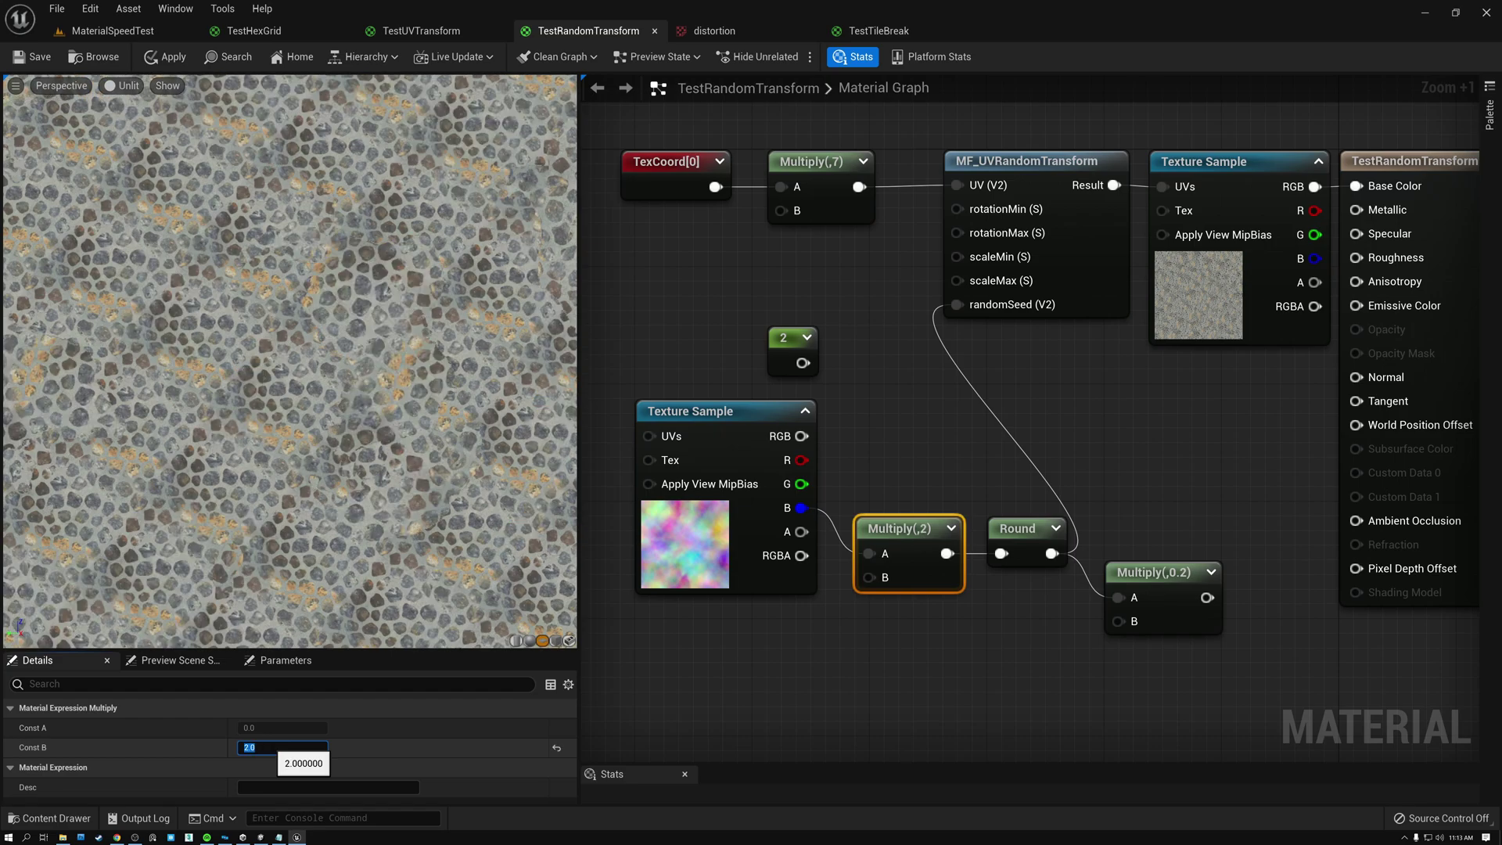
{"action": "key", "text": "Return"}
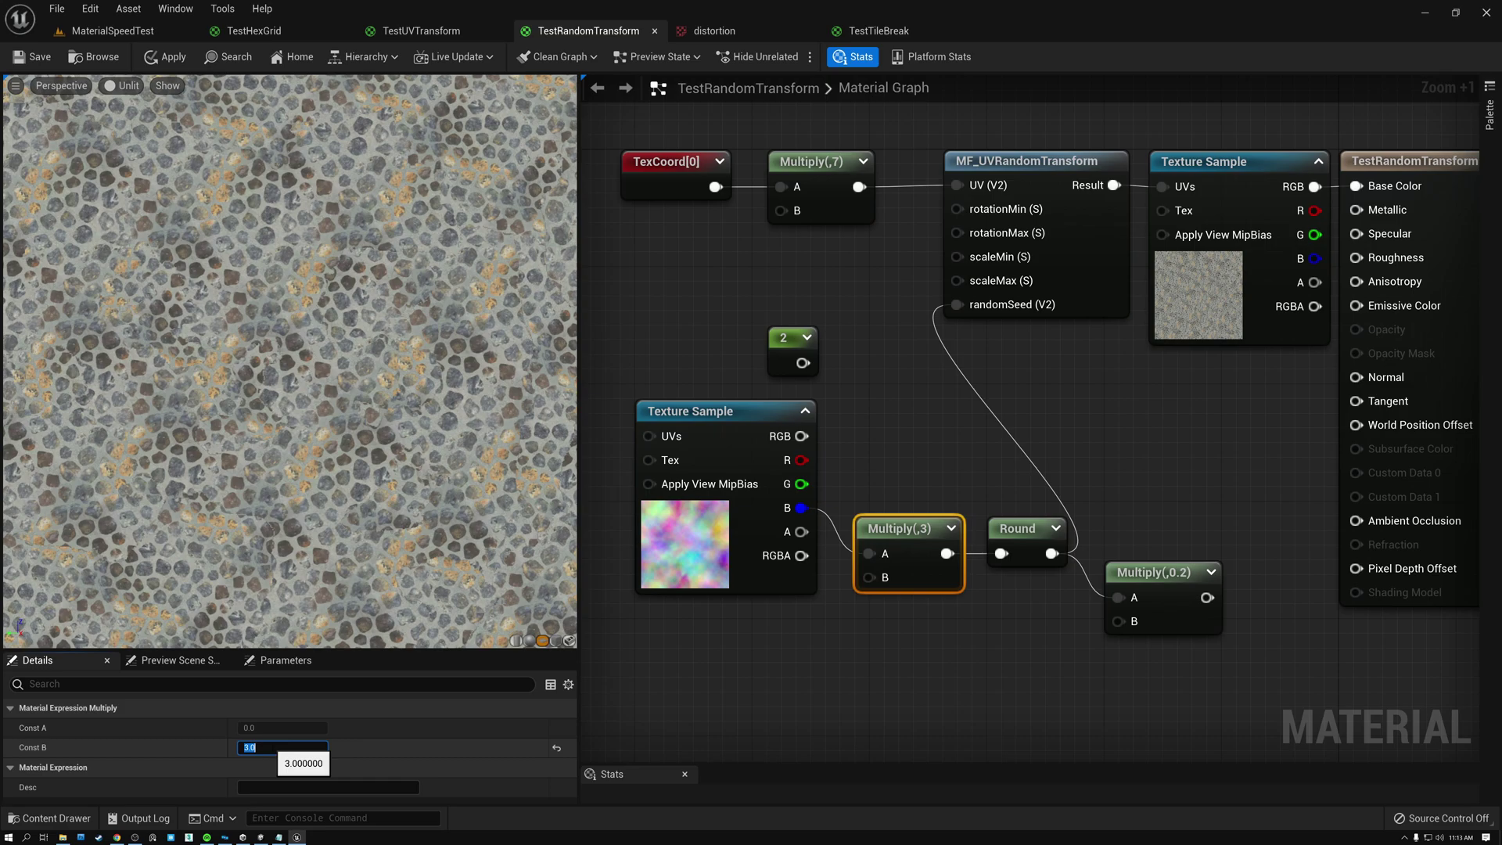
{"action": "type", "text": "4"}
{"action": "key", "text": "Return"}
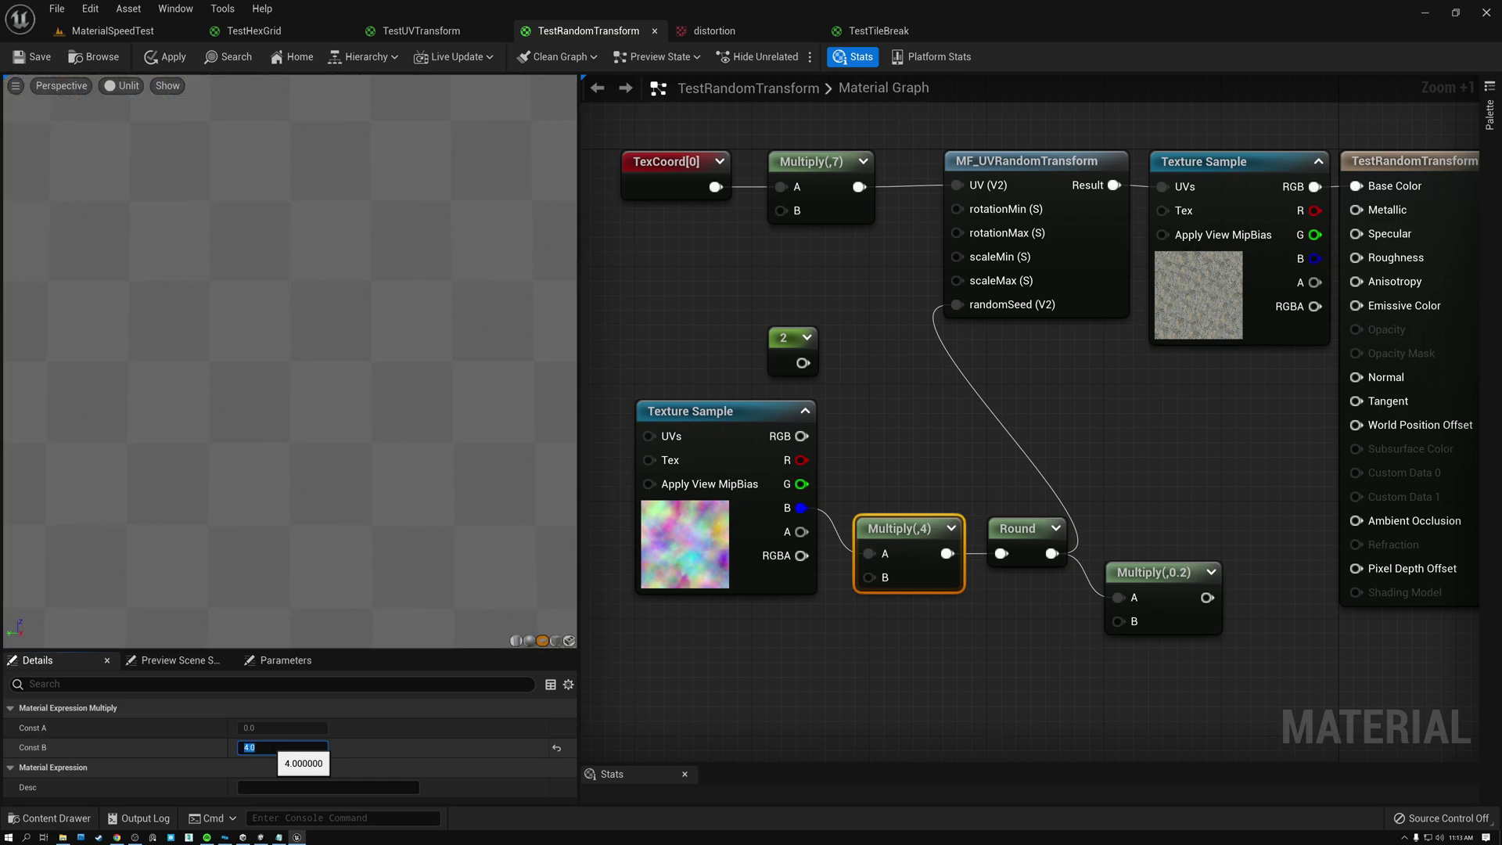
{"action": "type", "text": "5"}
{"action": "key", "text": "Return"}
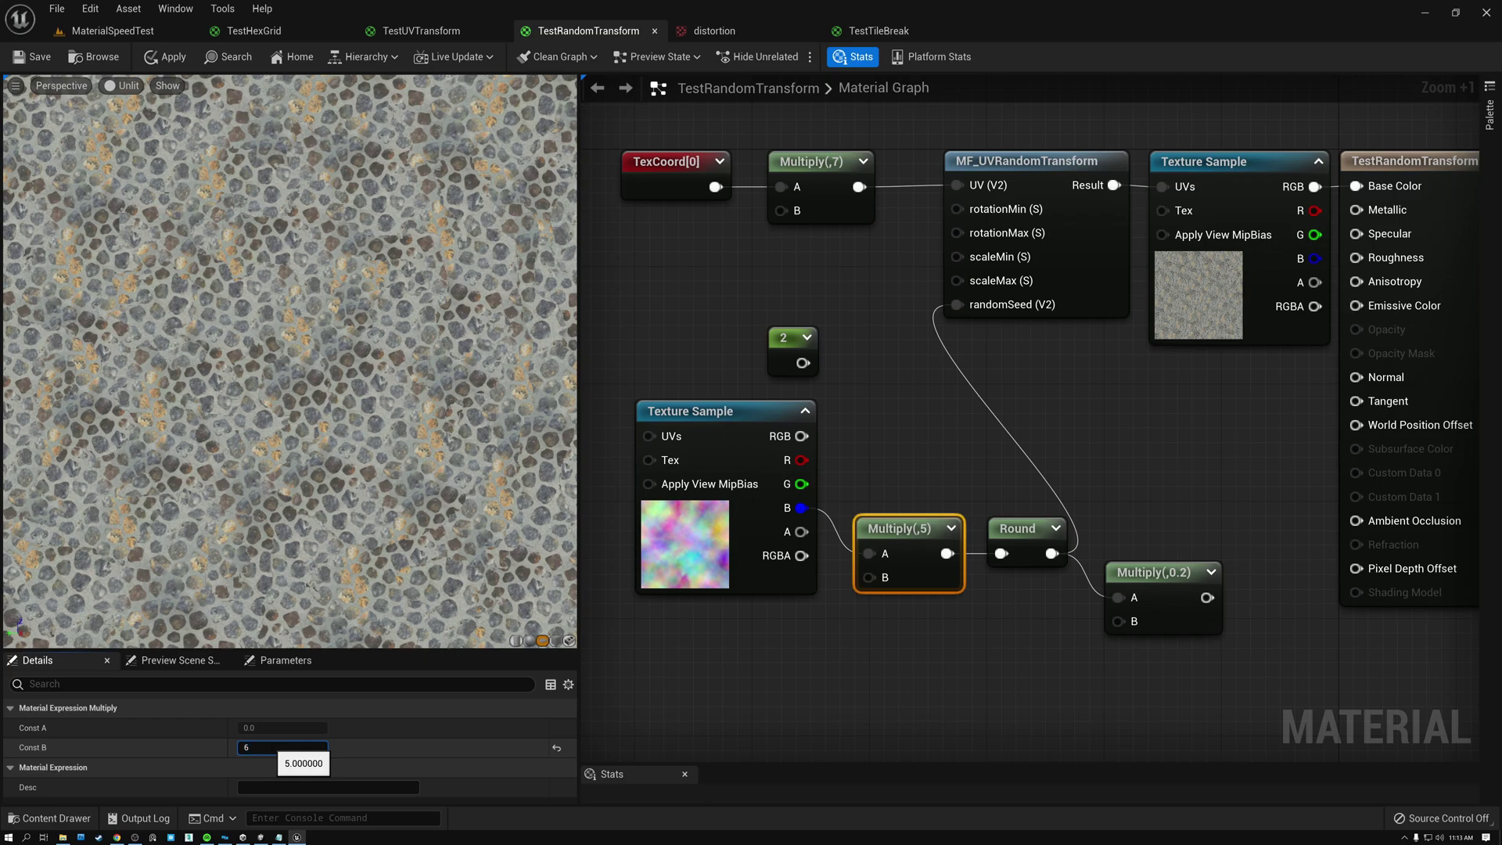
{"action": "key", "text": "Return"}
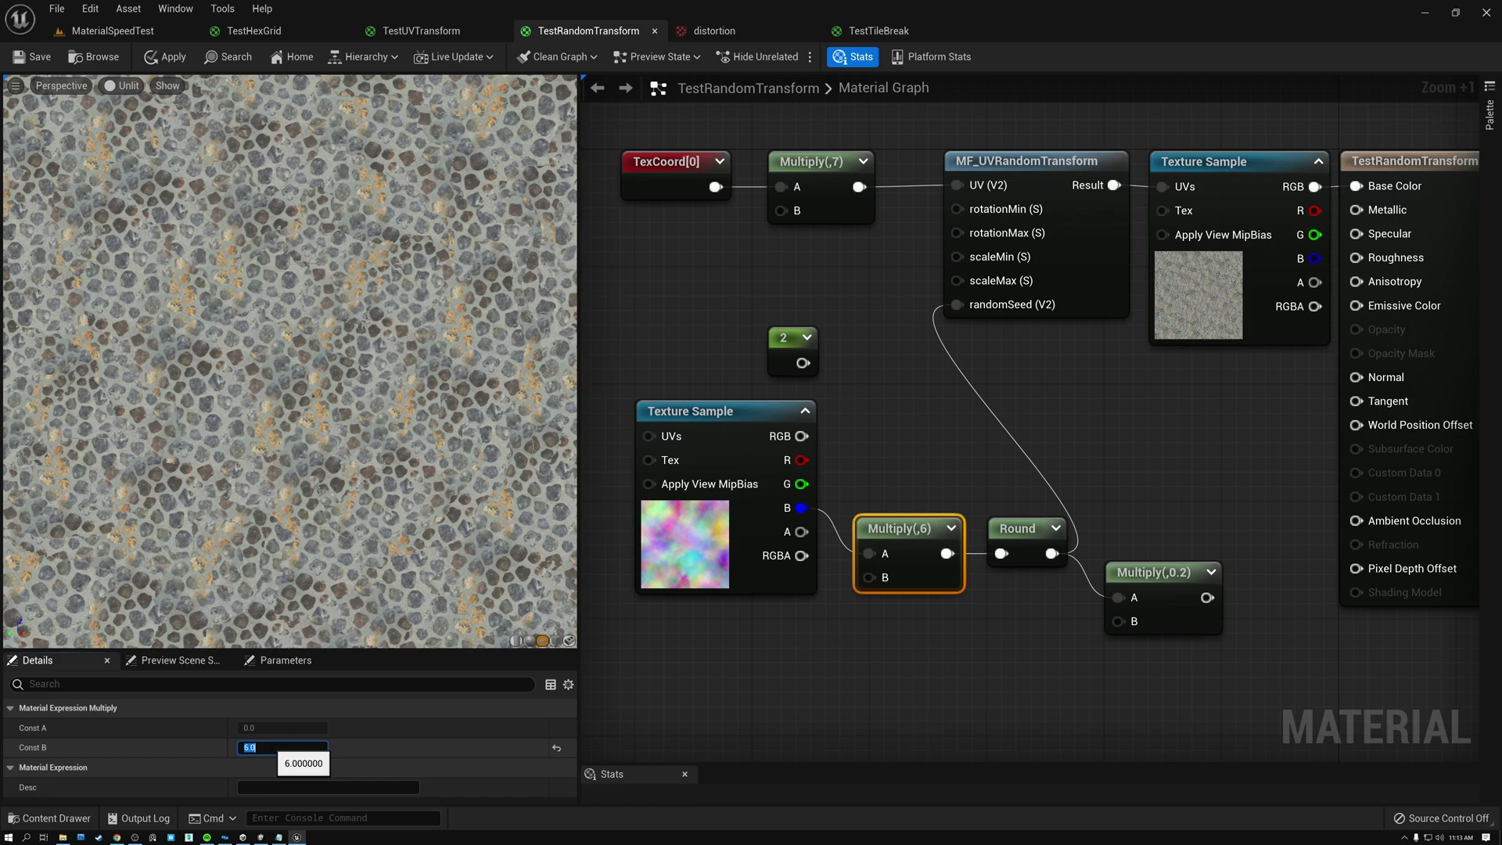
{"action": "type", "text": "7"}
{"action": "key", "text": "Return"}
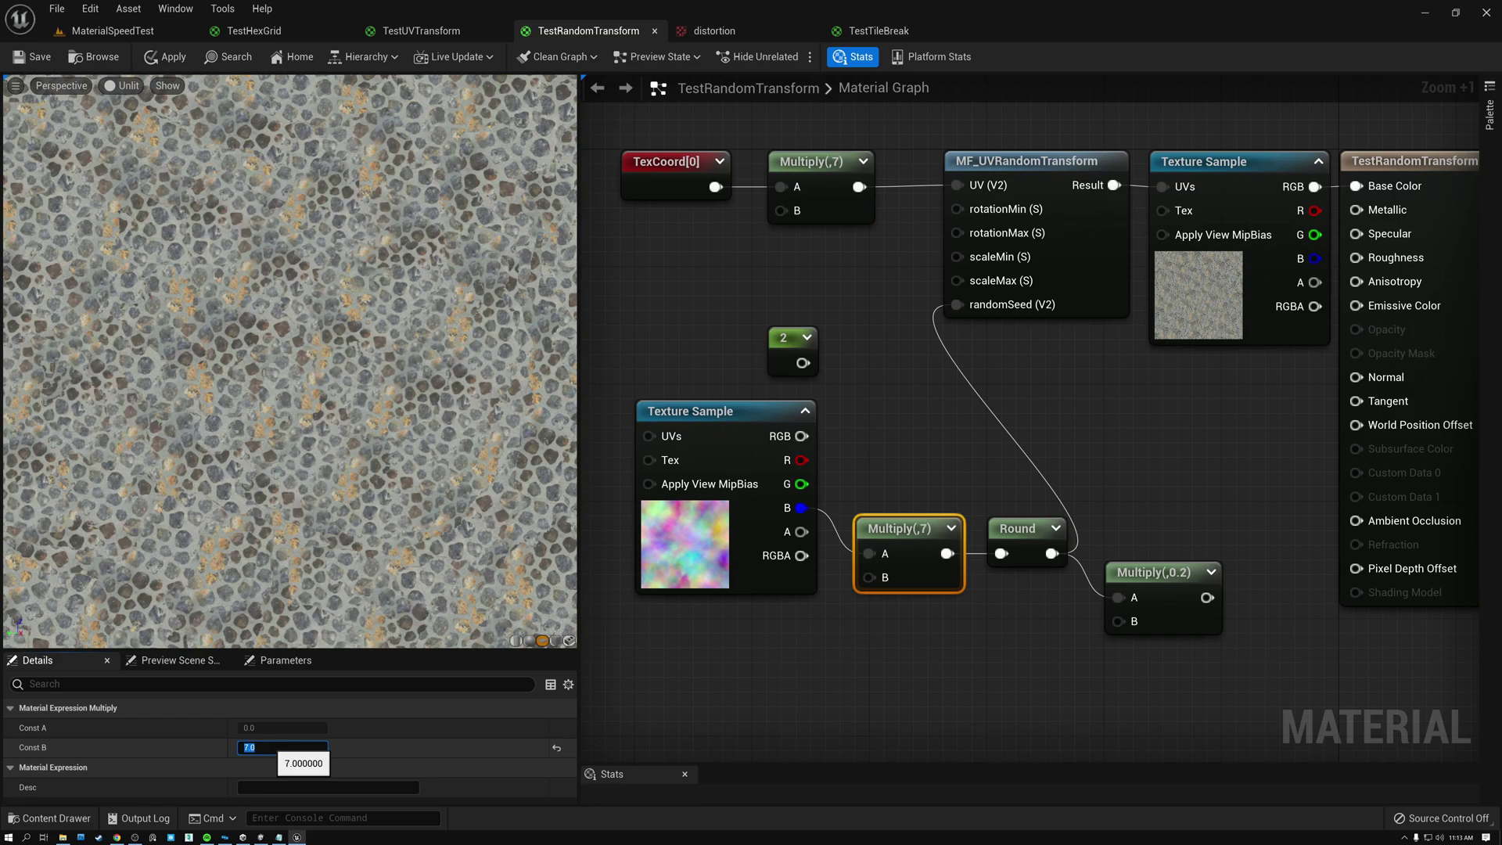
{"action": "scroll", "coordinate": [317, 555], "scroll_direction": "down", "scroll_amount": 2}
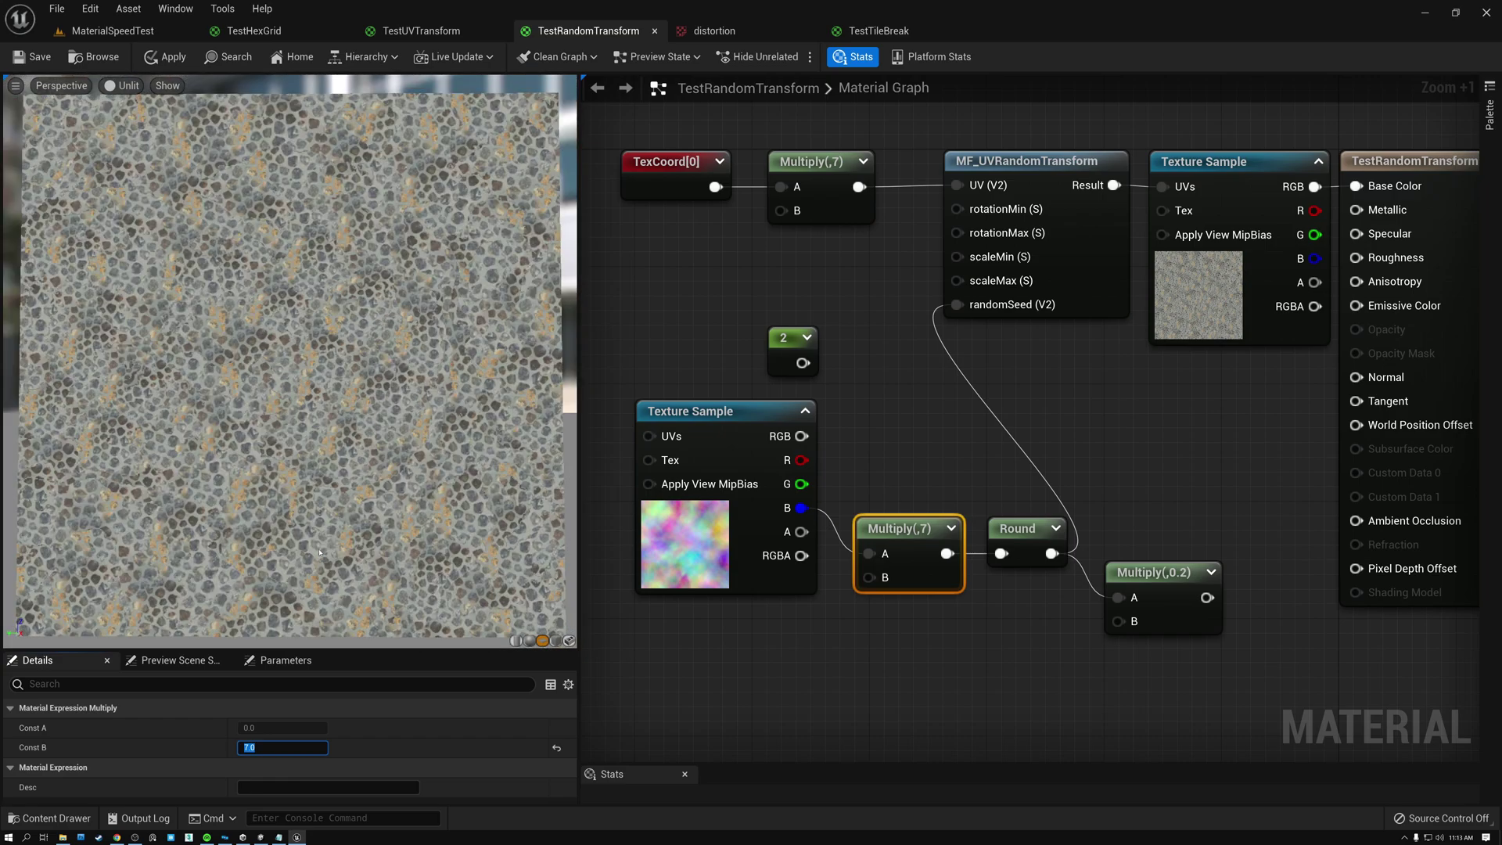
{"action": "scroll", "coordinate": [320, 552], "scroll_direction": "up", "scroll_amount": 2}
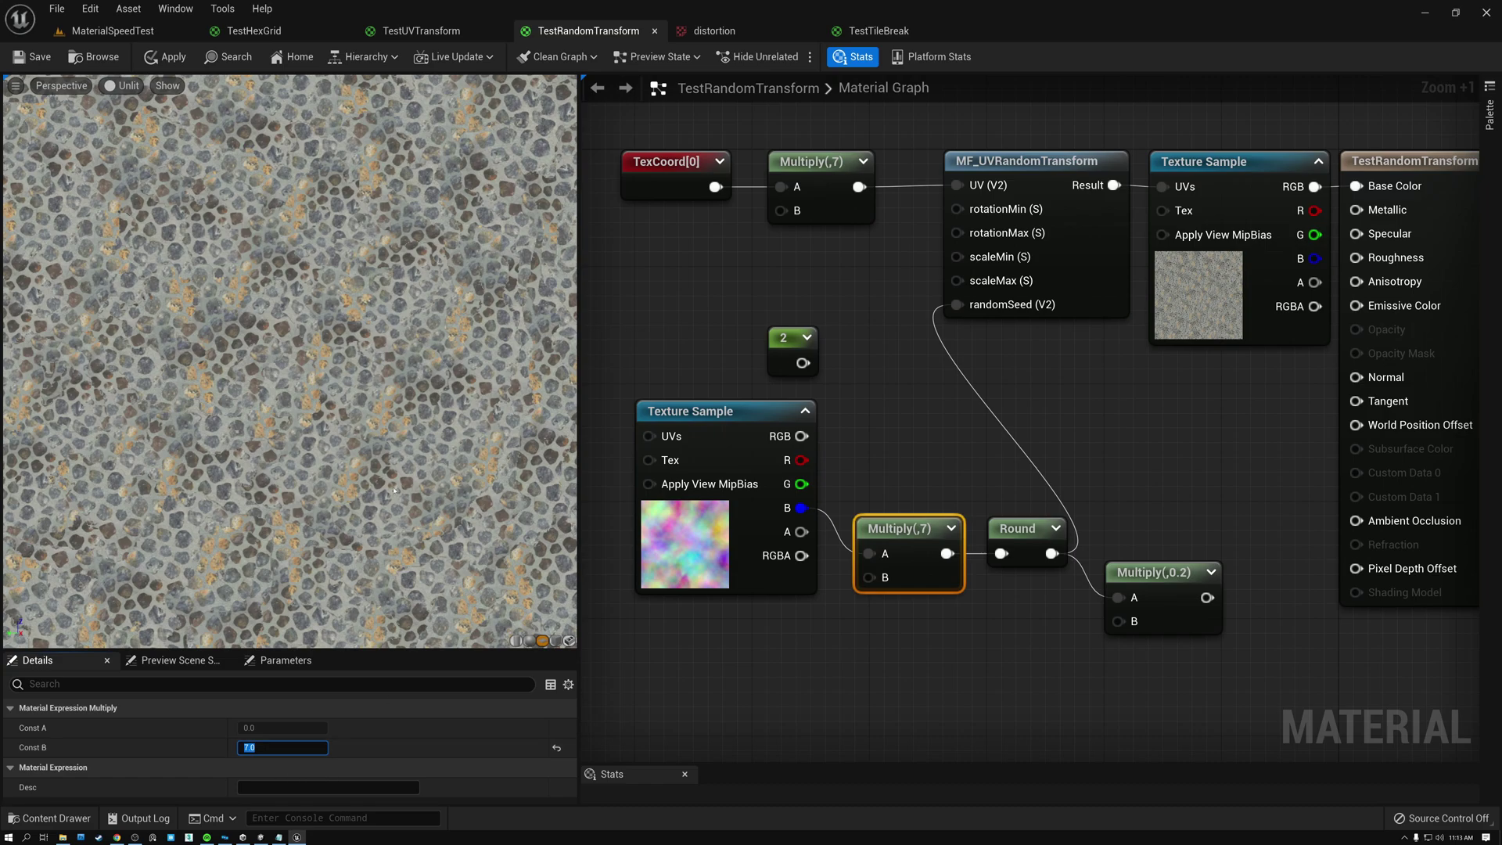
Step: Compare tiling by feeding the TexCoord Multiply directly into the Texture Sample's UVs, and restore the MF_UVRandomTransform Result connection
{"action": "left_click_drag", "start_coordinate": [421, 474], "coordinate": [301, 439]}
{"action": "left_click_drag", "start_coordinate": [859, 186], "coordinate": [1164, 189]}
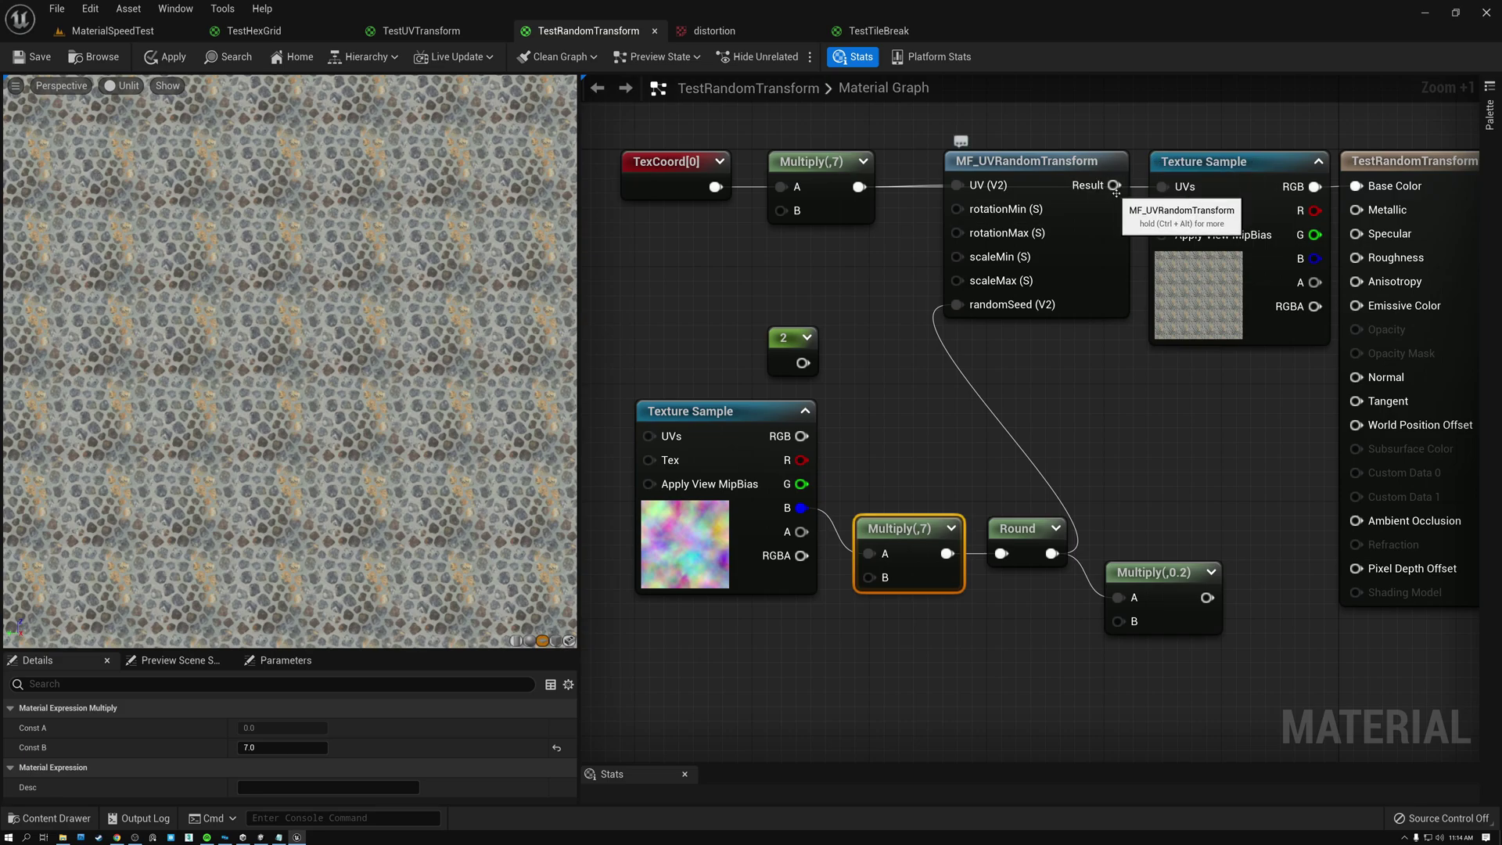
{"action": "left_click_drag", "start_coordinate": [1114, 185], "coordinate": [1163, 188]}
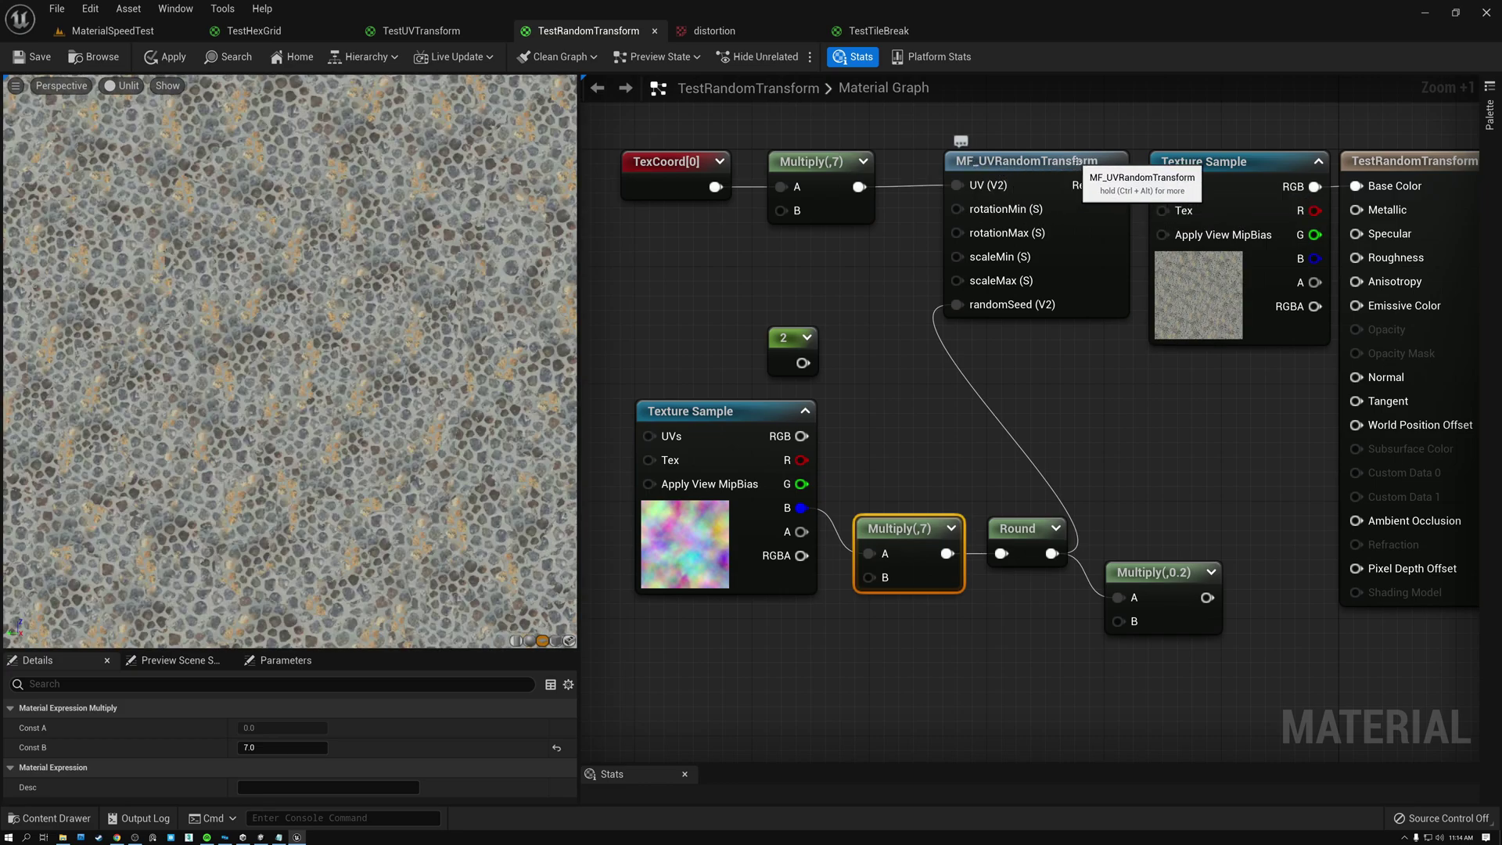
Step: Select the Multiply and Round nodes that drive randomSeed
{"action": "left_click", "coordinate": [1017, 529], "text": "shift"}
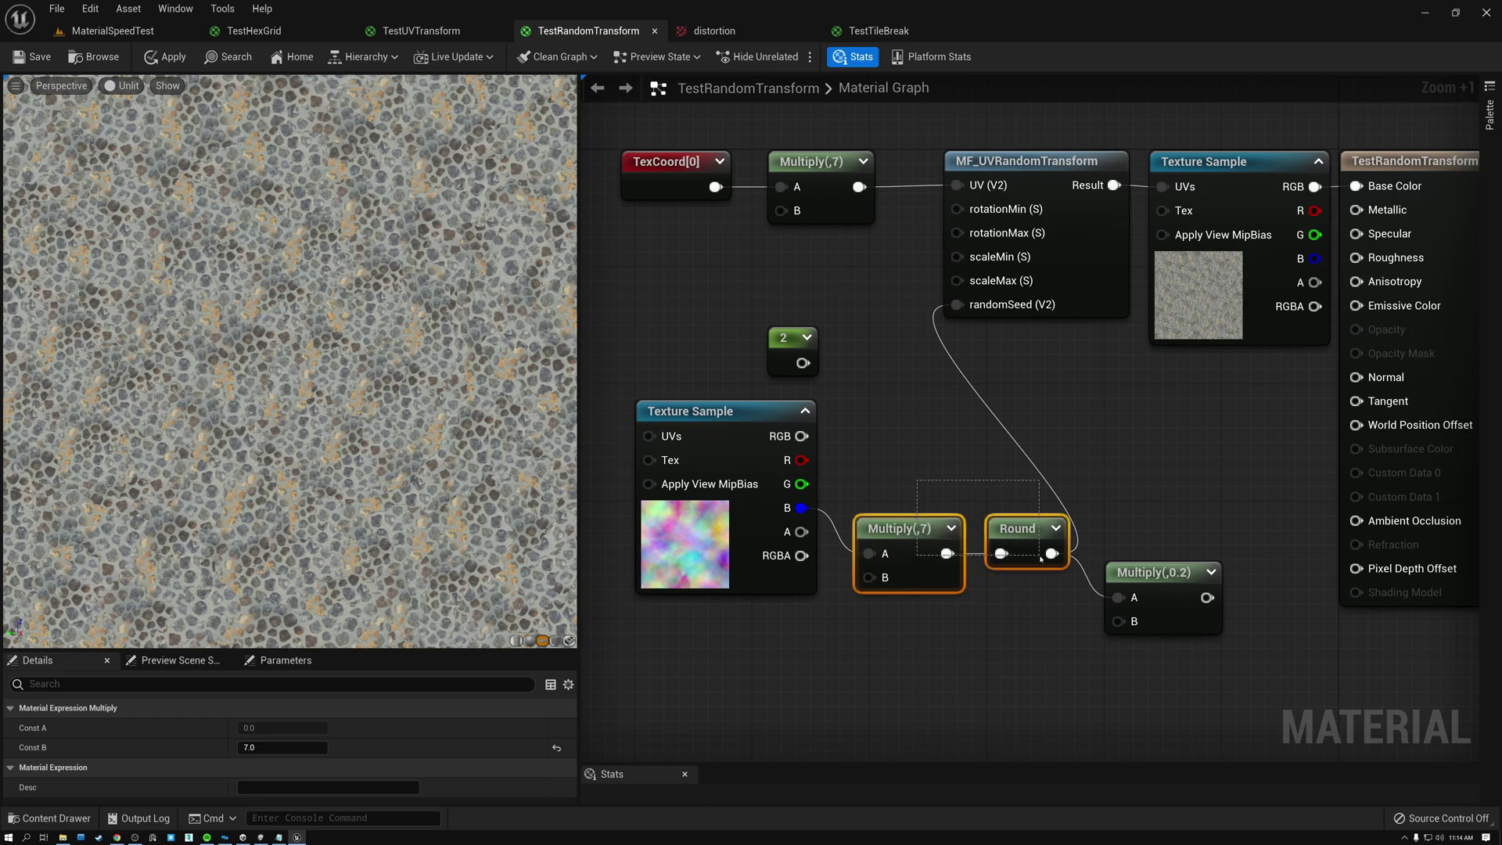
{"action": "left_click_drag", "start_coordinate": [917, 525], "coordinate": [902, 480]}
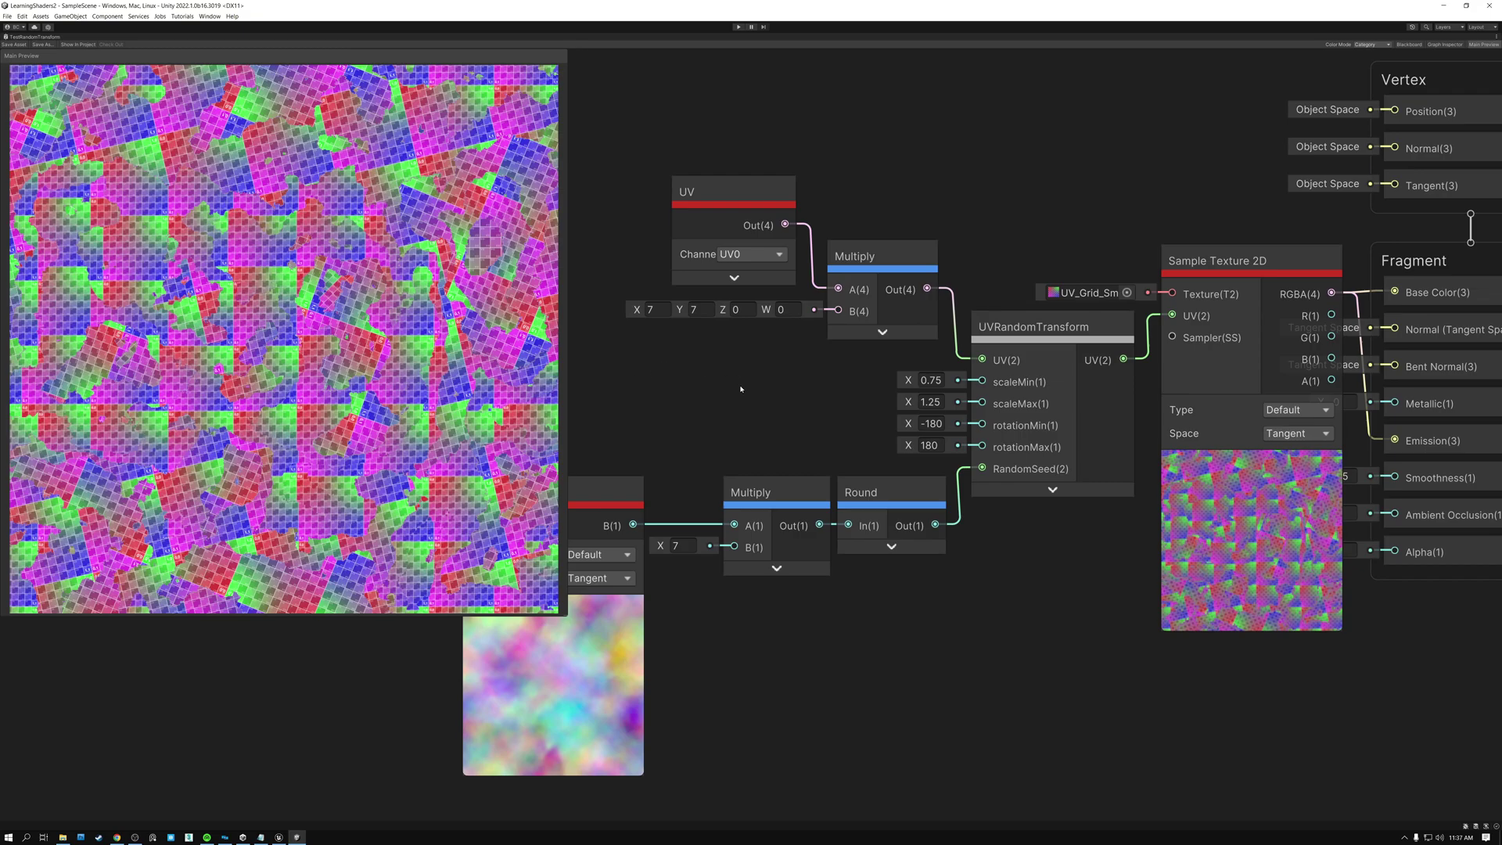
Step: Feed the UV Multiply output directly into the UV input of the UV_Grid Sample Texture 2D node
{"action": "left_click", "coordinate": [720, 195]}
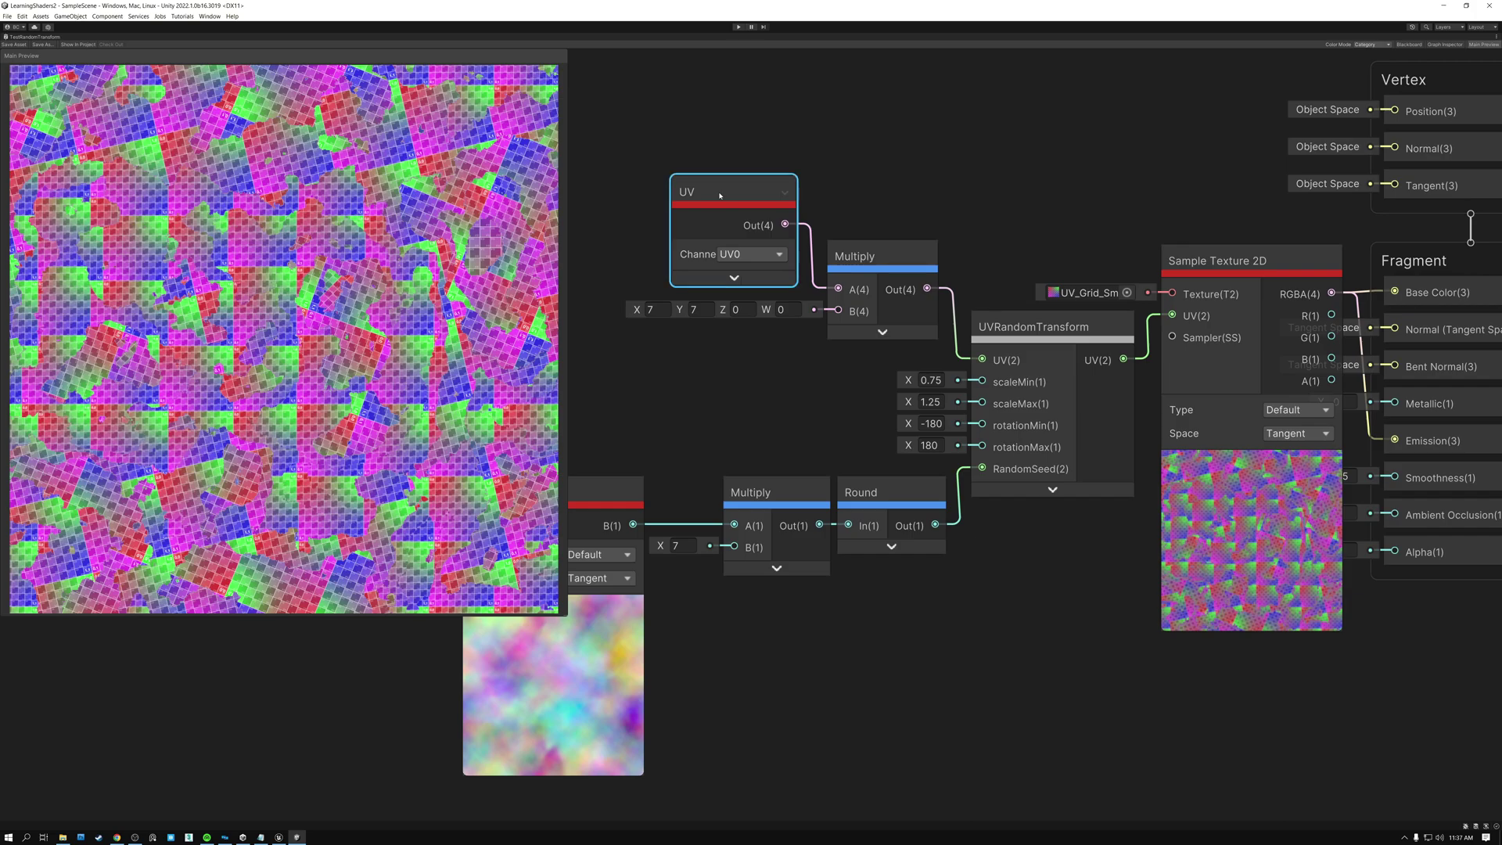
{"action": "left_click", "coordinate": [881, 258]}
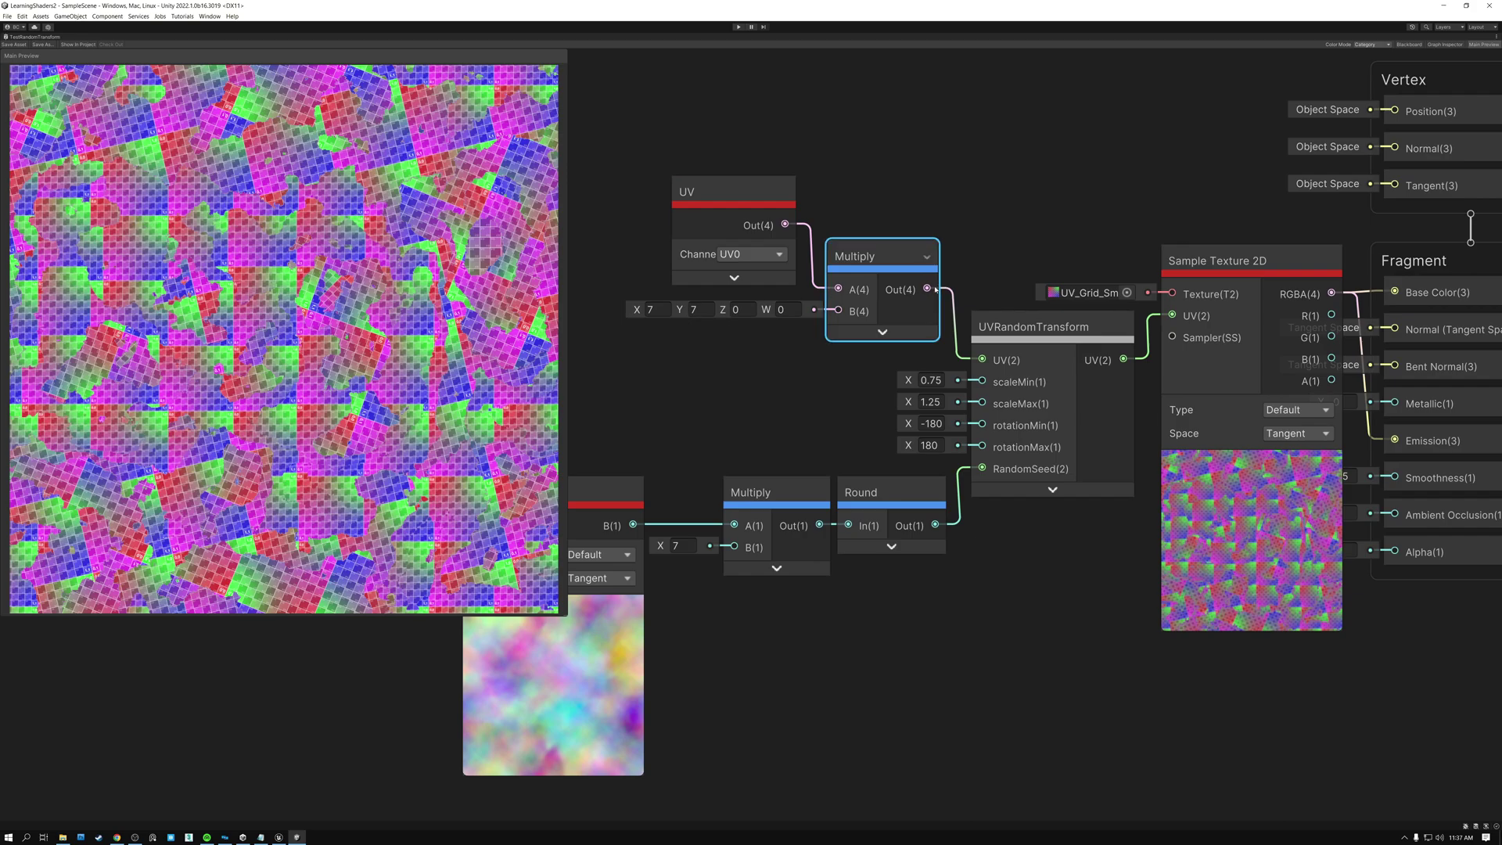
{"action": "left_click_drag", "start_coordinate": [927, 289], "coordinate": [1172, 315]}
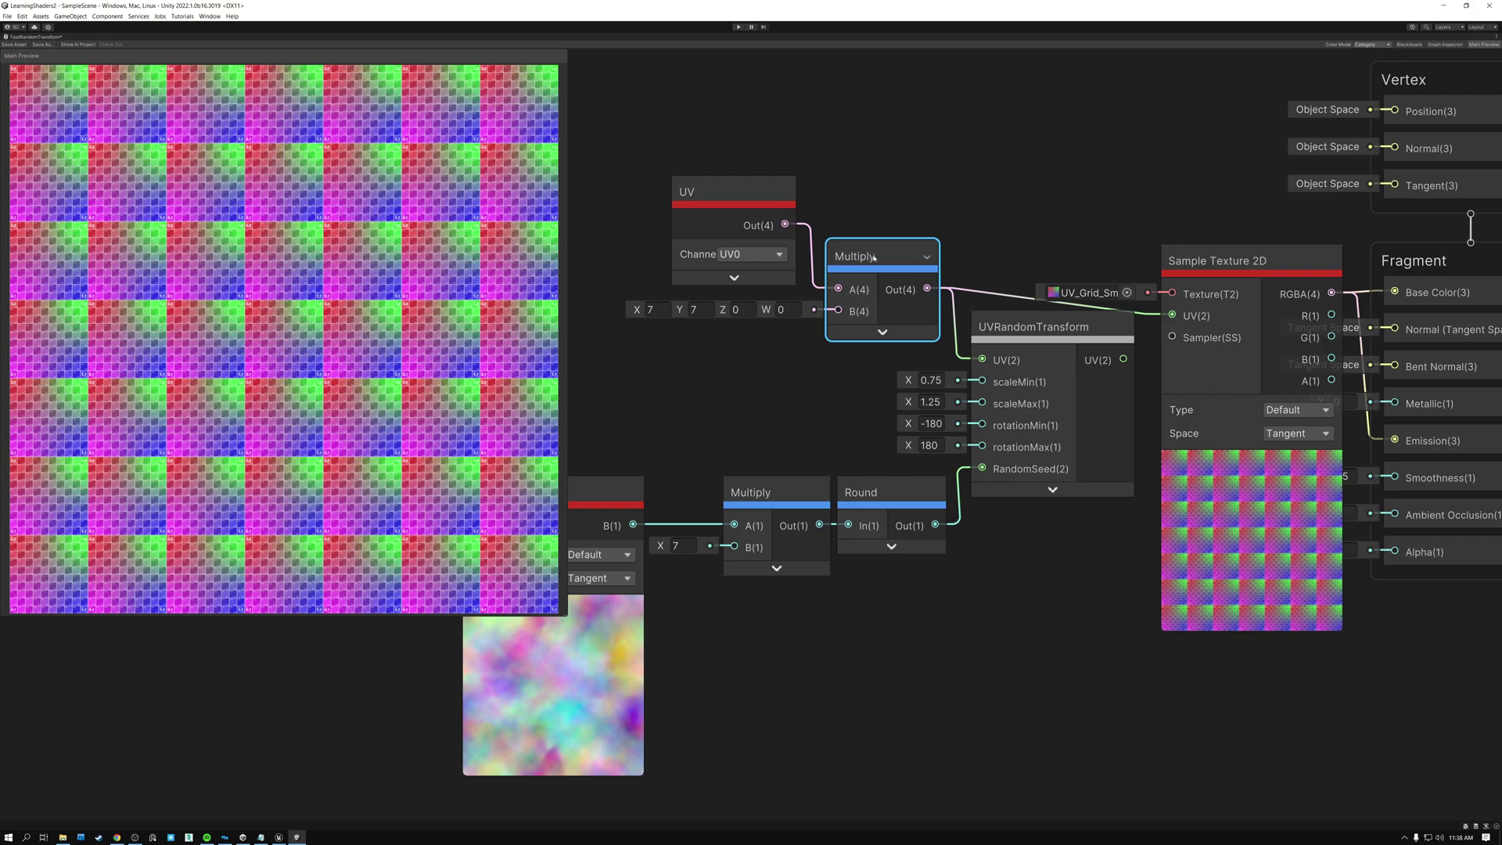
Step: Review the seed chain node by node: distortion Sample Texture 2D, Multiply, Round and UVRandomTransform
{"action": "left_click", "coordinate": [1007, 330]}
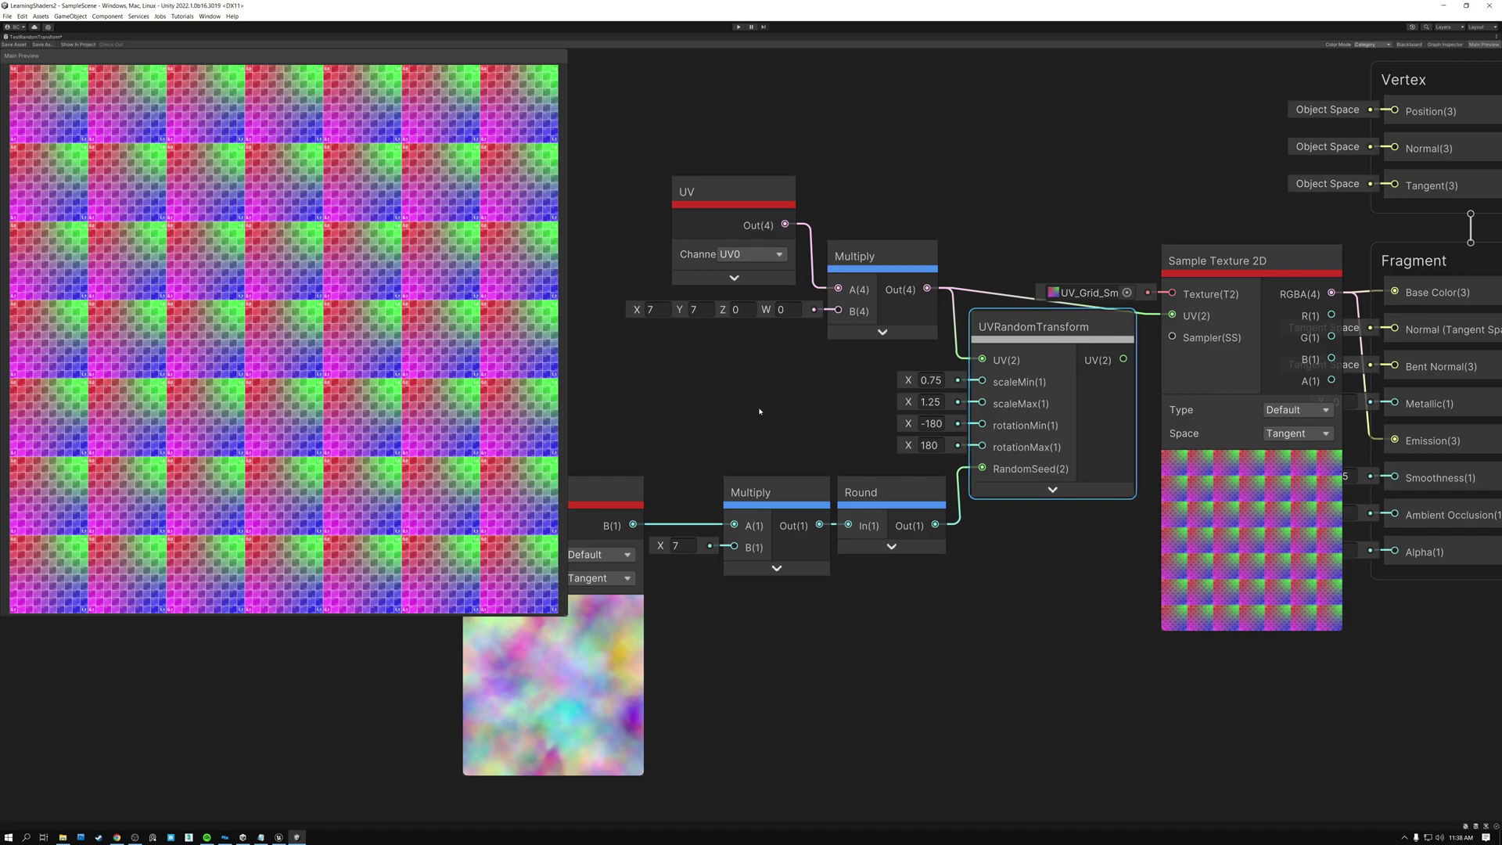
{"action": "middle_click_drag", "start_coordinate": [762, 409], "coordinate": [863, 385]}
{"action": "left_click", "coordinate": [626, 465]}
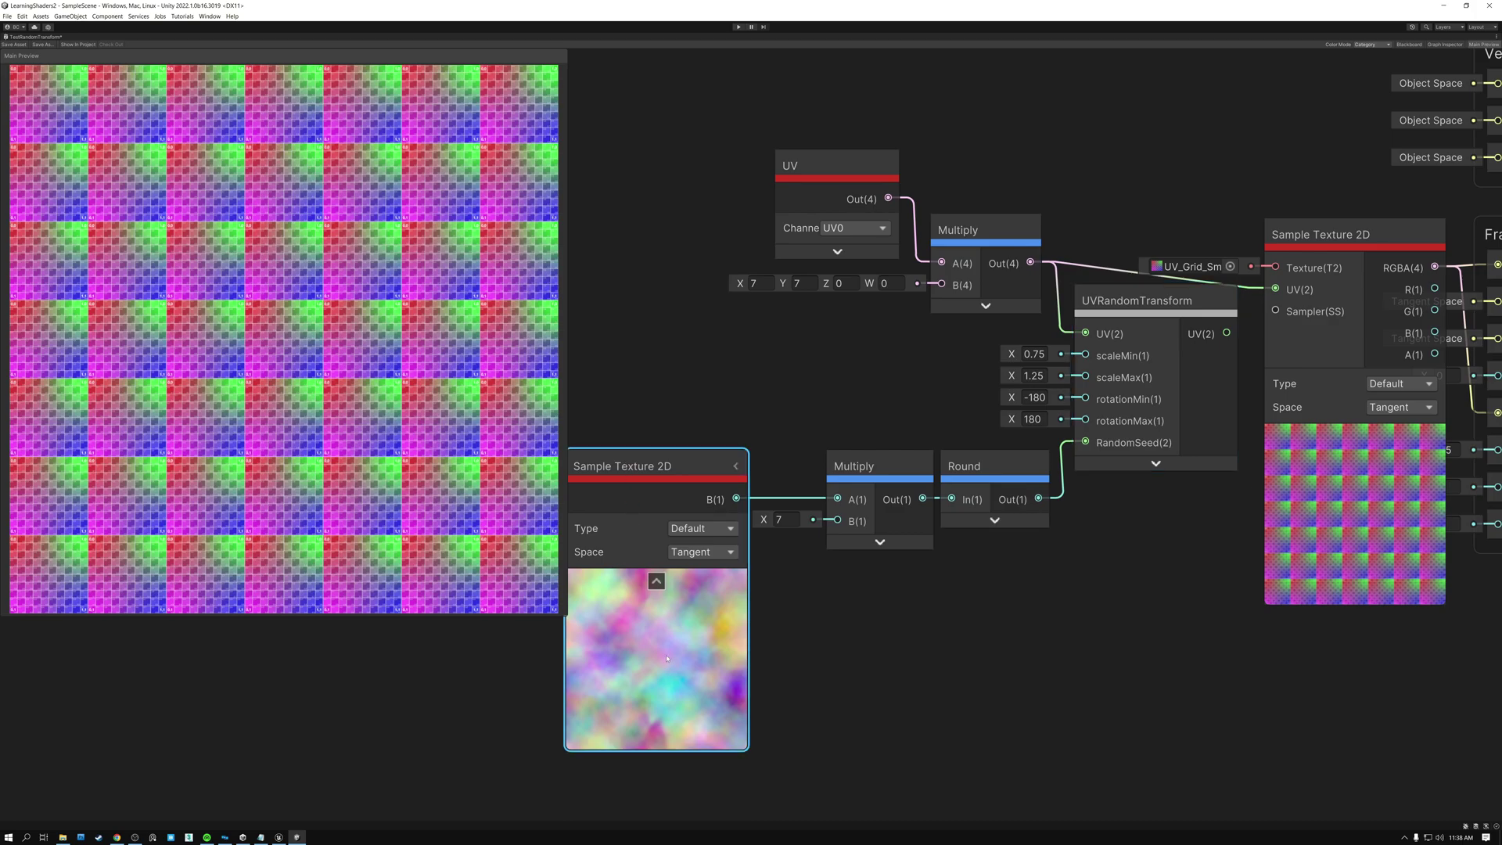
{"action": "left_click", "coordinate": [861, 469]}
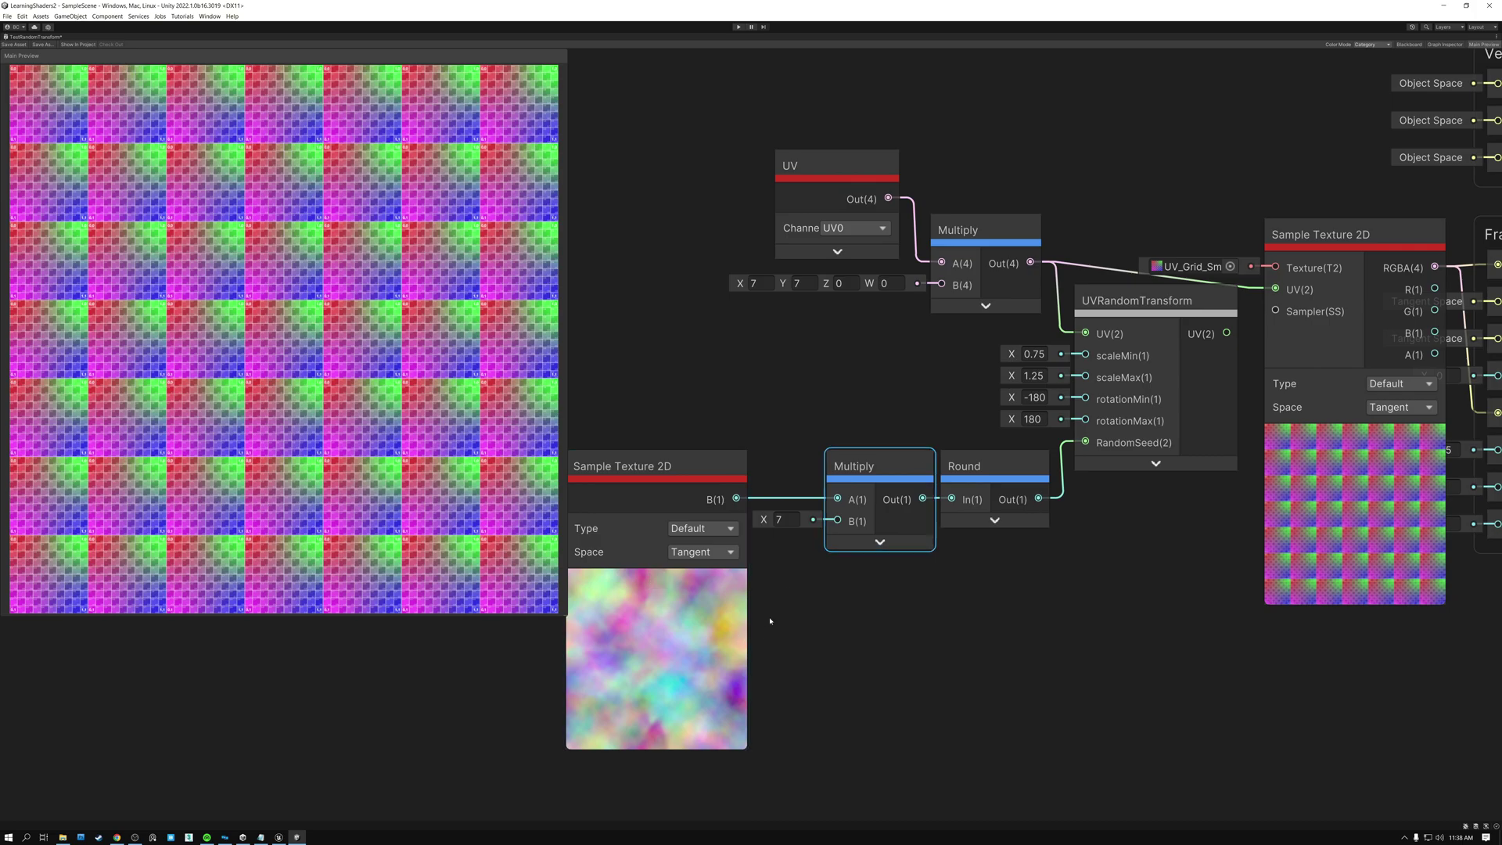
{"action": "left_click", "coordinate": [983, 470]}
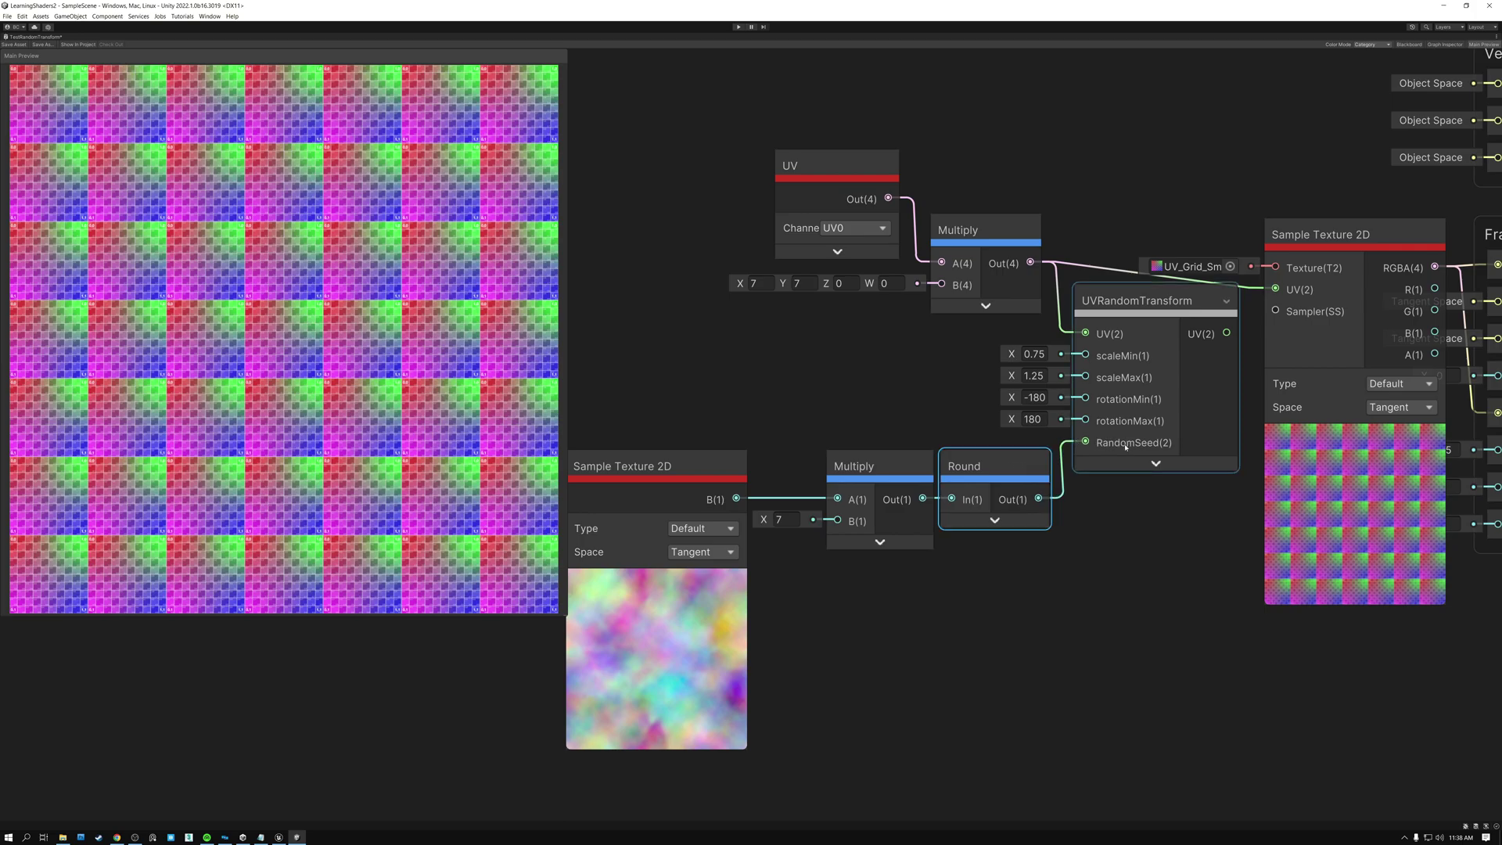
{"action": "left_click", "coordinate": [1115, 307]}
Step: Connect the UVRandomTransform output to the Sample Texture 2D's UV input and save the shader graph
{"action": "middle_click_drag", "start_coordinate": [898, 328], "coordinate": [760, 352]}
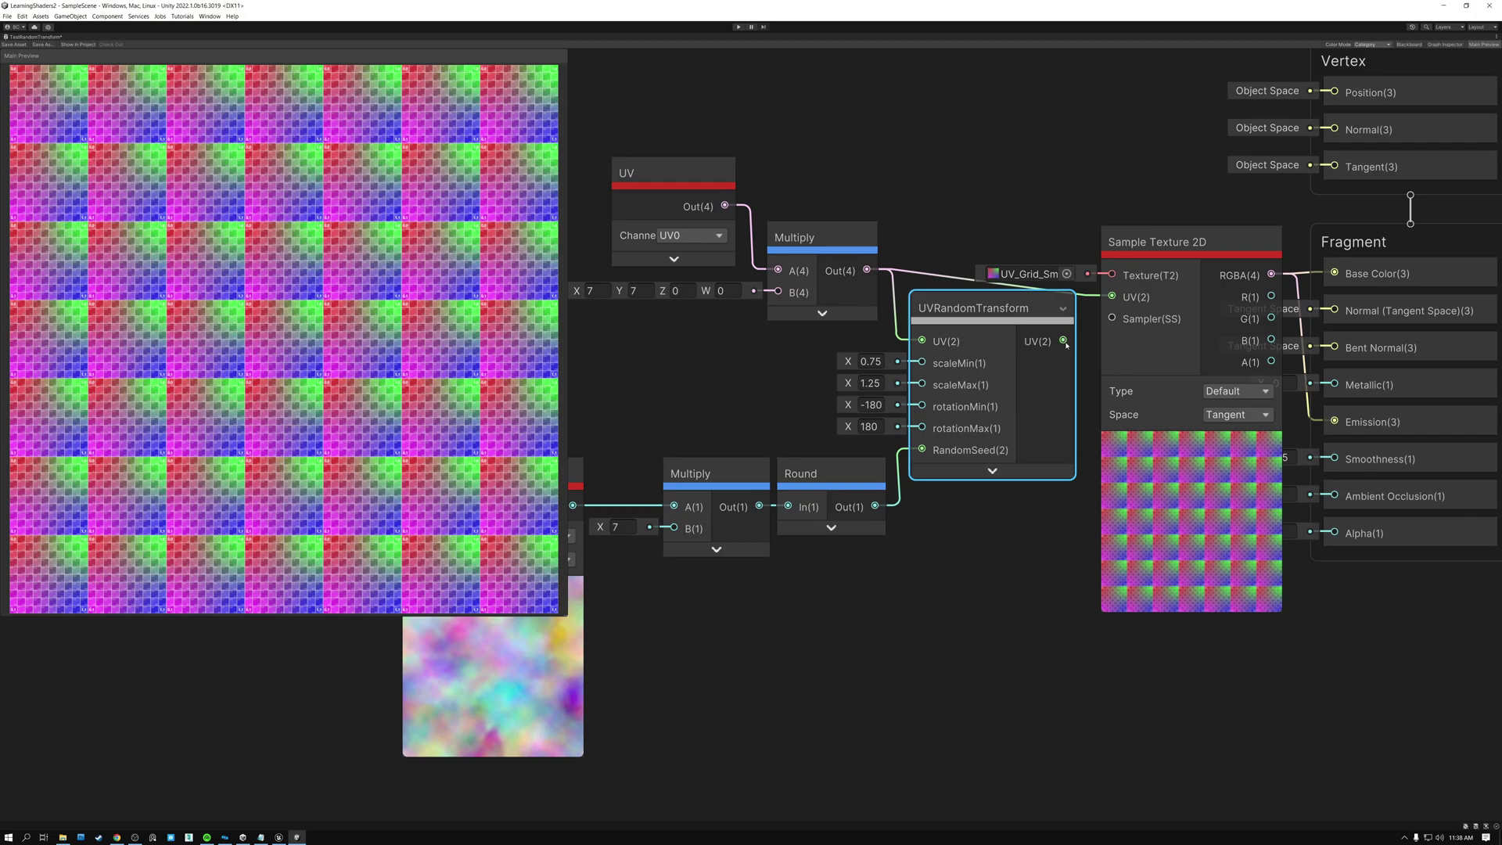
{"action": "left_click_drag", "start_coordinate": [1064, 343], "coordinate": [1100, 317]}
{"action": "left_click_drag", "start_coordinate": [1113, 298], "coordinate": [1113, 298]}
{"action": "key", "text": "ctrl+s"}
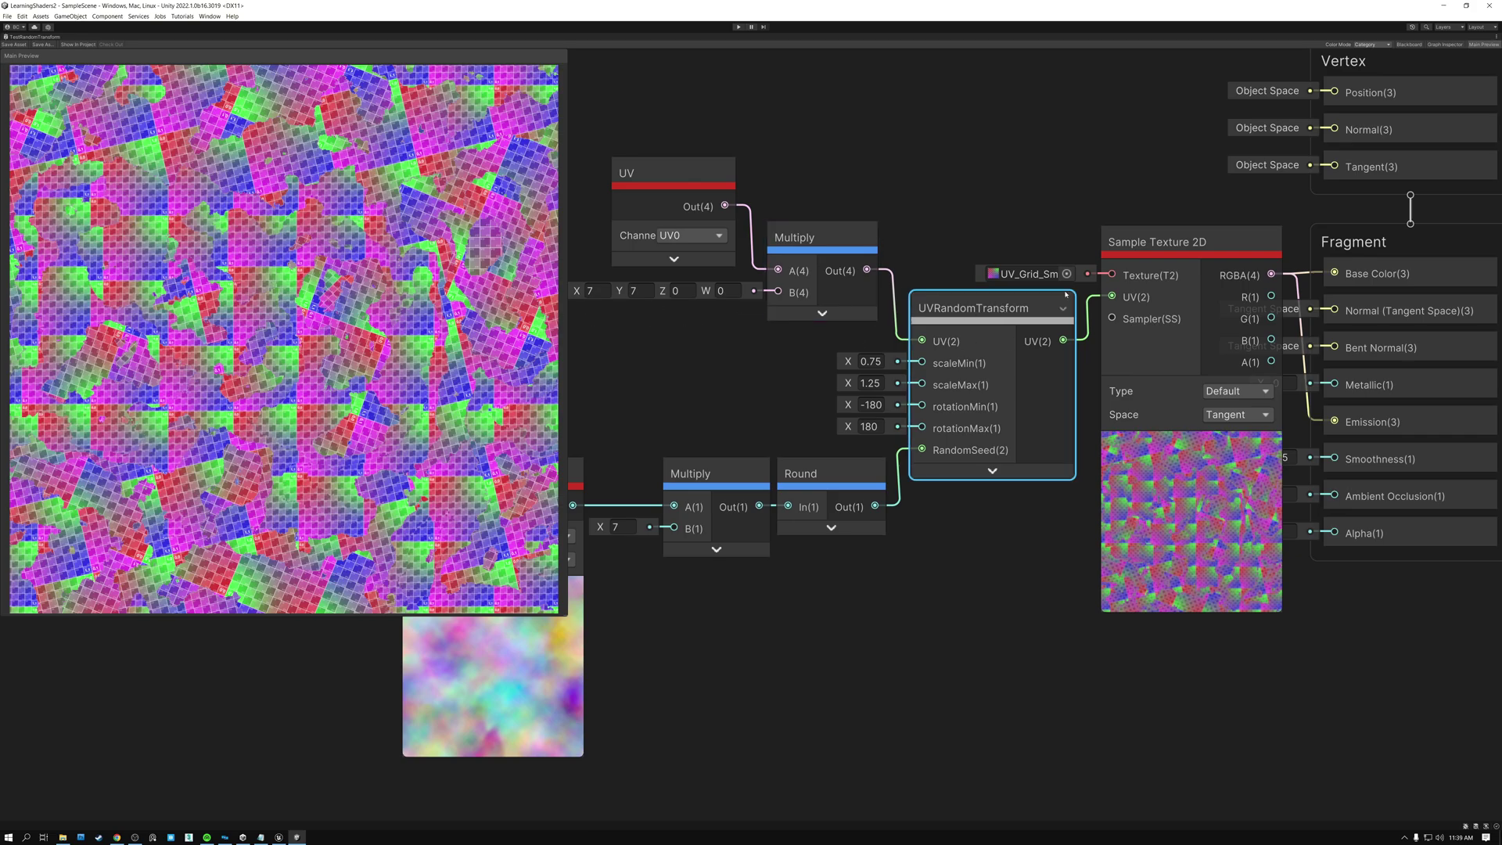
Step: Replace the UV_Grid texture on the Sample Texture 2D node with the cobblestone color texture
{"action": "left_click", "coordinate": [1174, 249]}
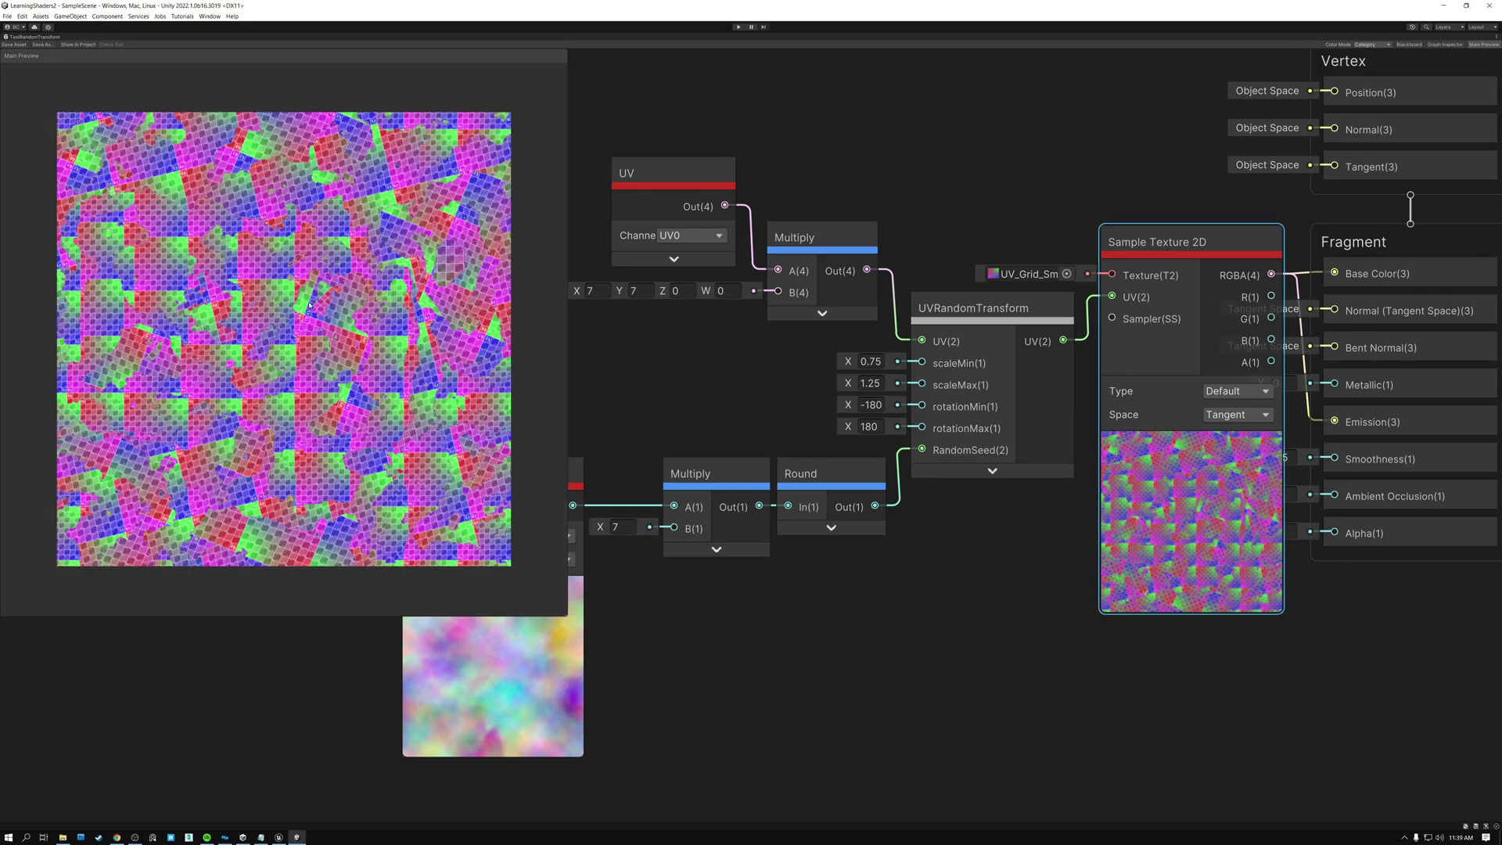
{"action": "left_click", "coordinate": [1066, 275]}
{"action": "left_click", "coordinate": [1219, 382]}
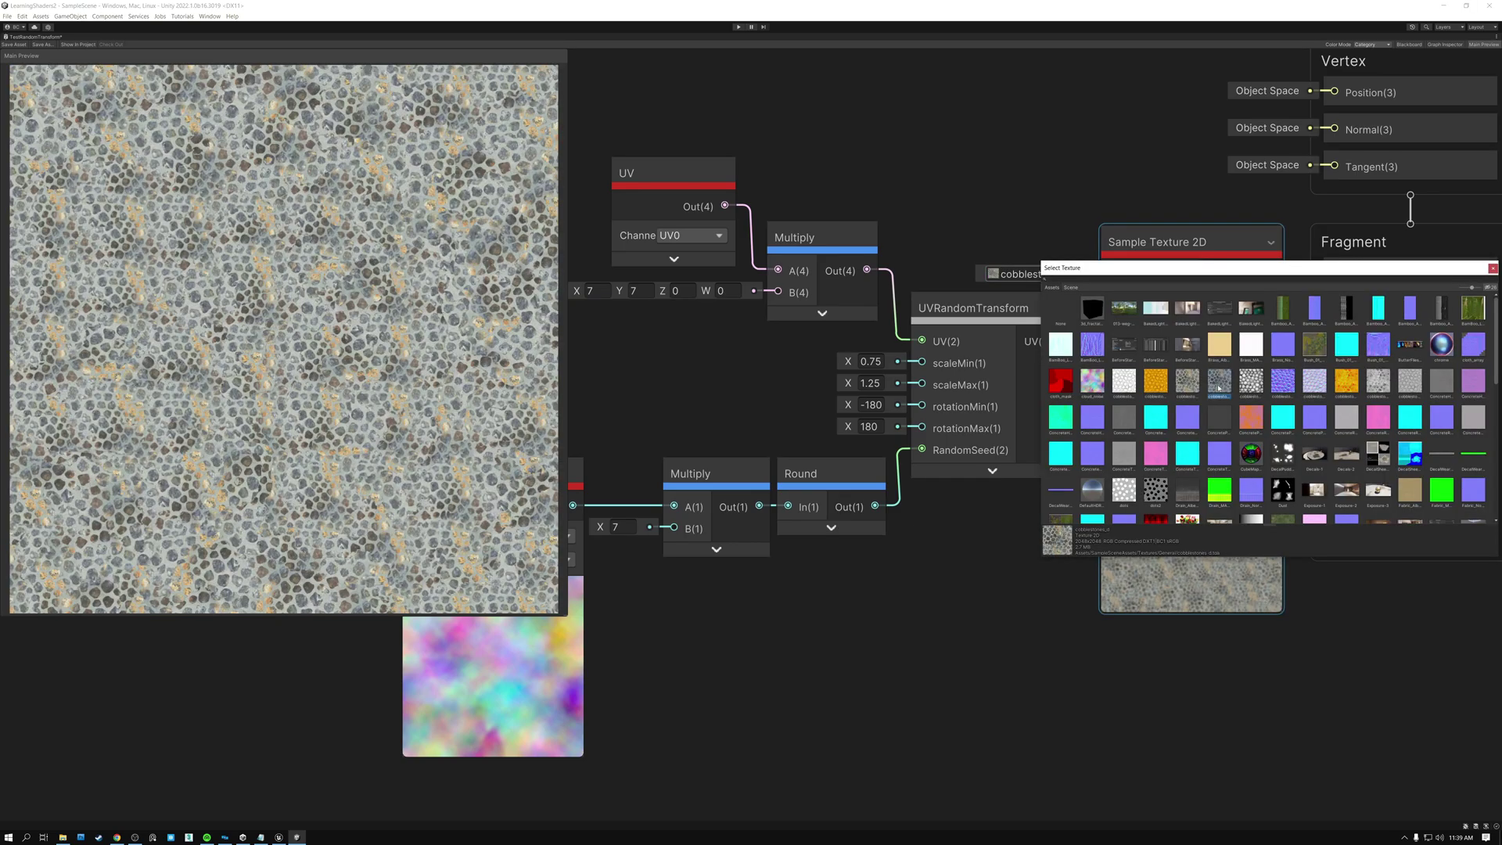
{"action": "double_click", "coordinate": [1219, 387]}
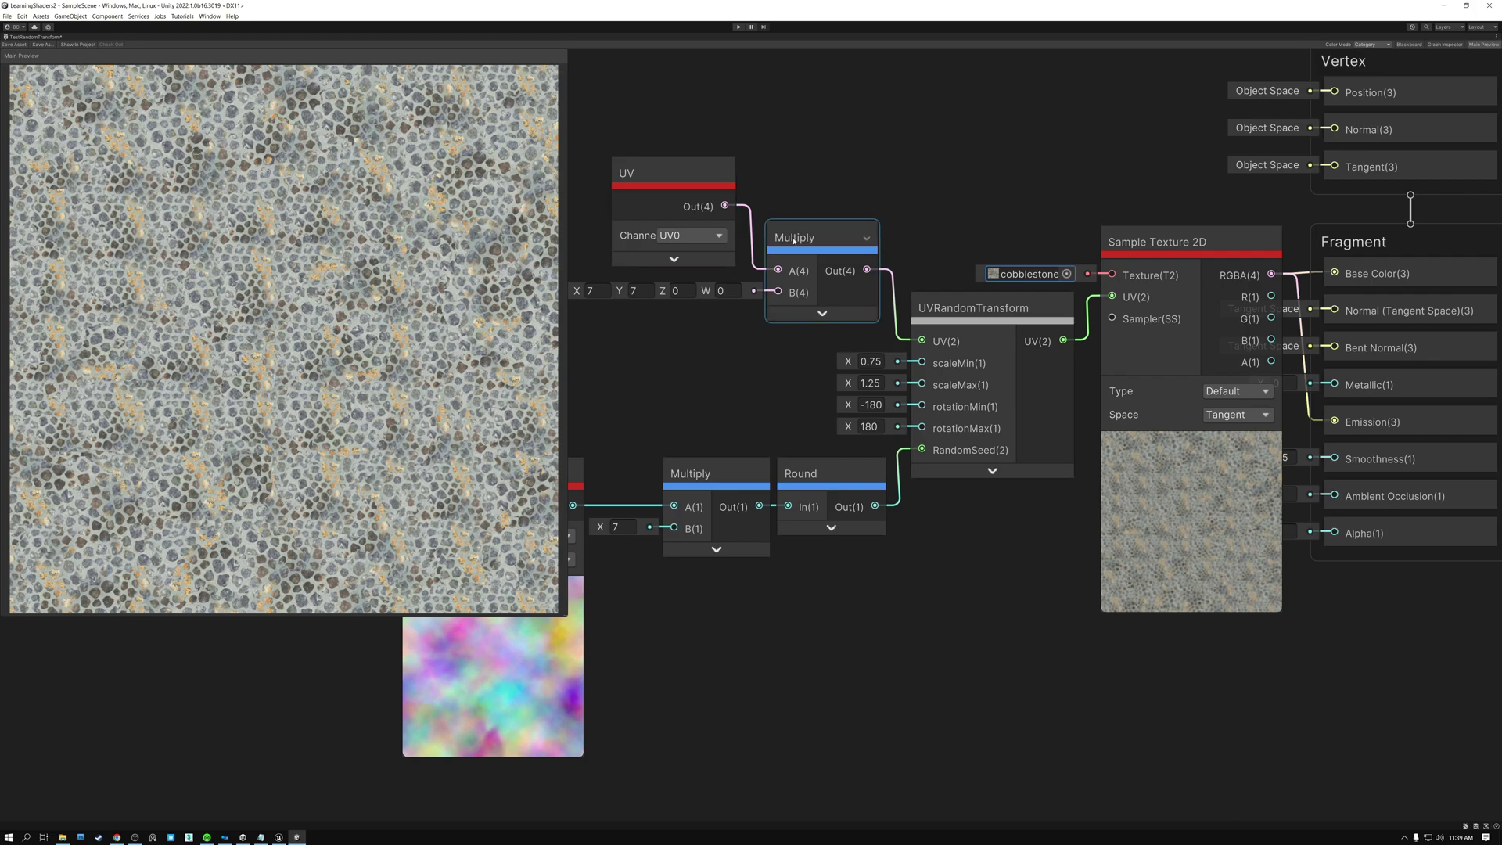
Step: Compare tiling by feeding the UV Multiply straight into Sample Texture 2D, restore the UVRandomTransform connection, and inspect the cobblestones up close
{"action": "left_click_drag", "start_coordinate": [866, 270], "coordinate": [1112, 296]}
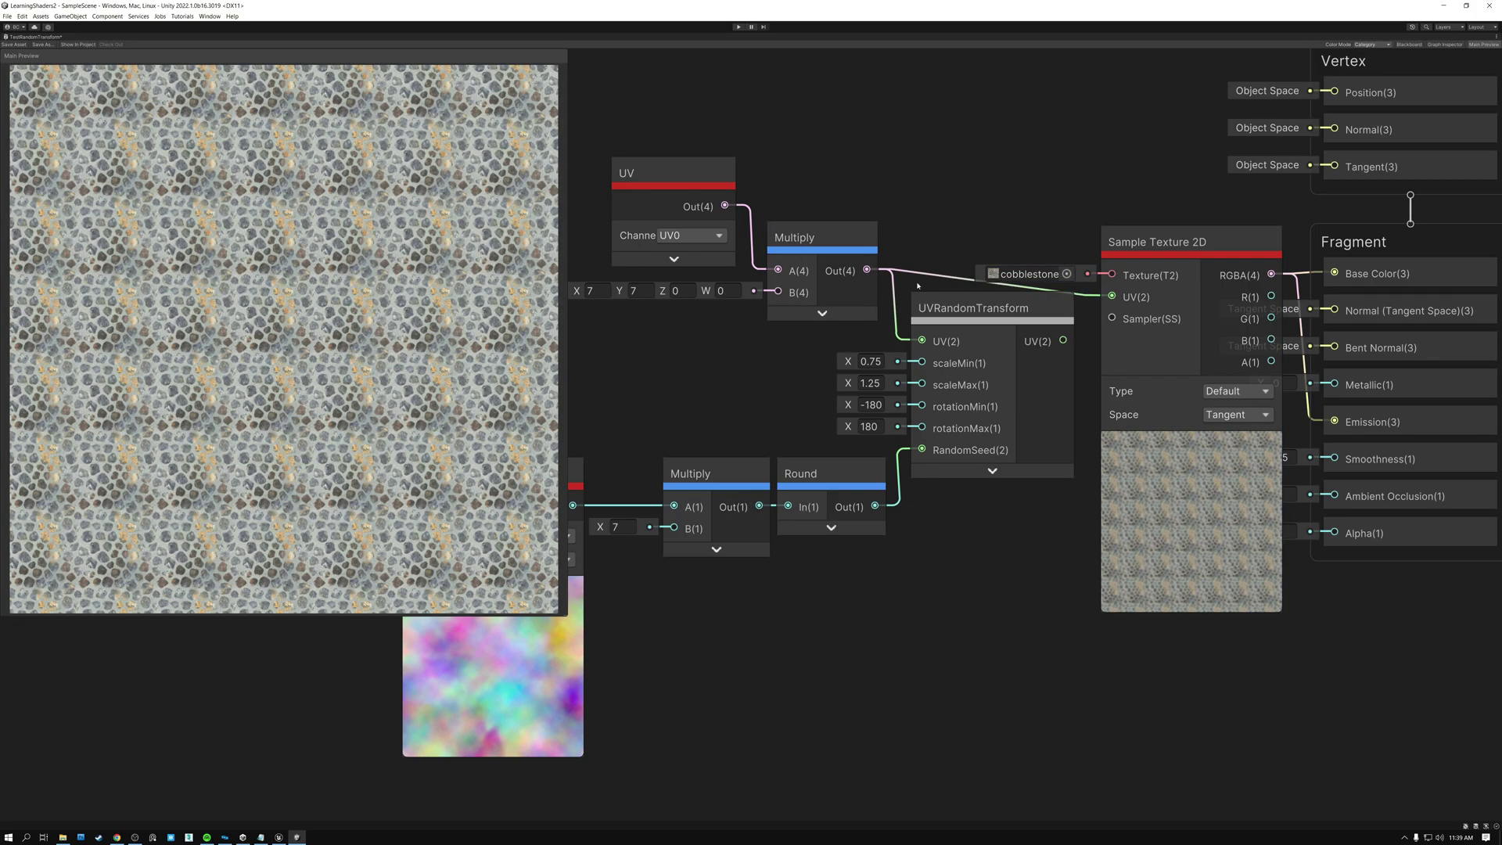
{"action": "left_click_drag", "start_coordinate": [1063, 340], "coordinate": [1113, 296]}
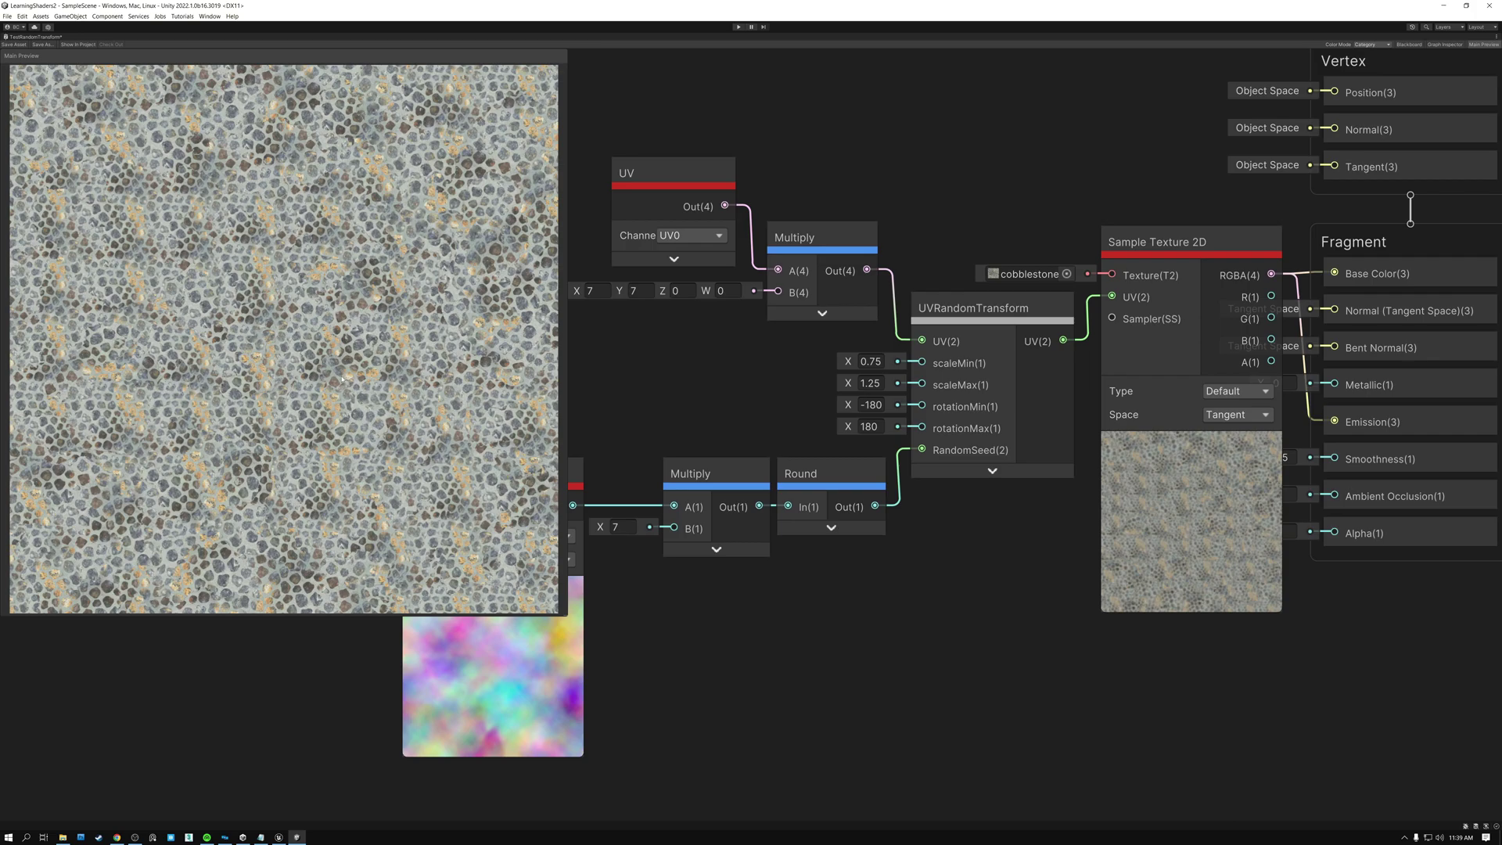
{"action": "scroll", "coordinate": [323, 384], "scroll_direction": "up", "scroll_amount": 10}
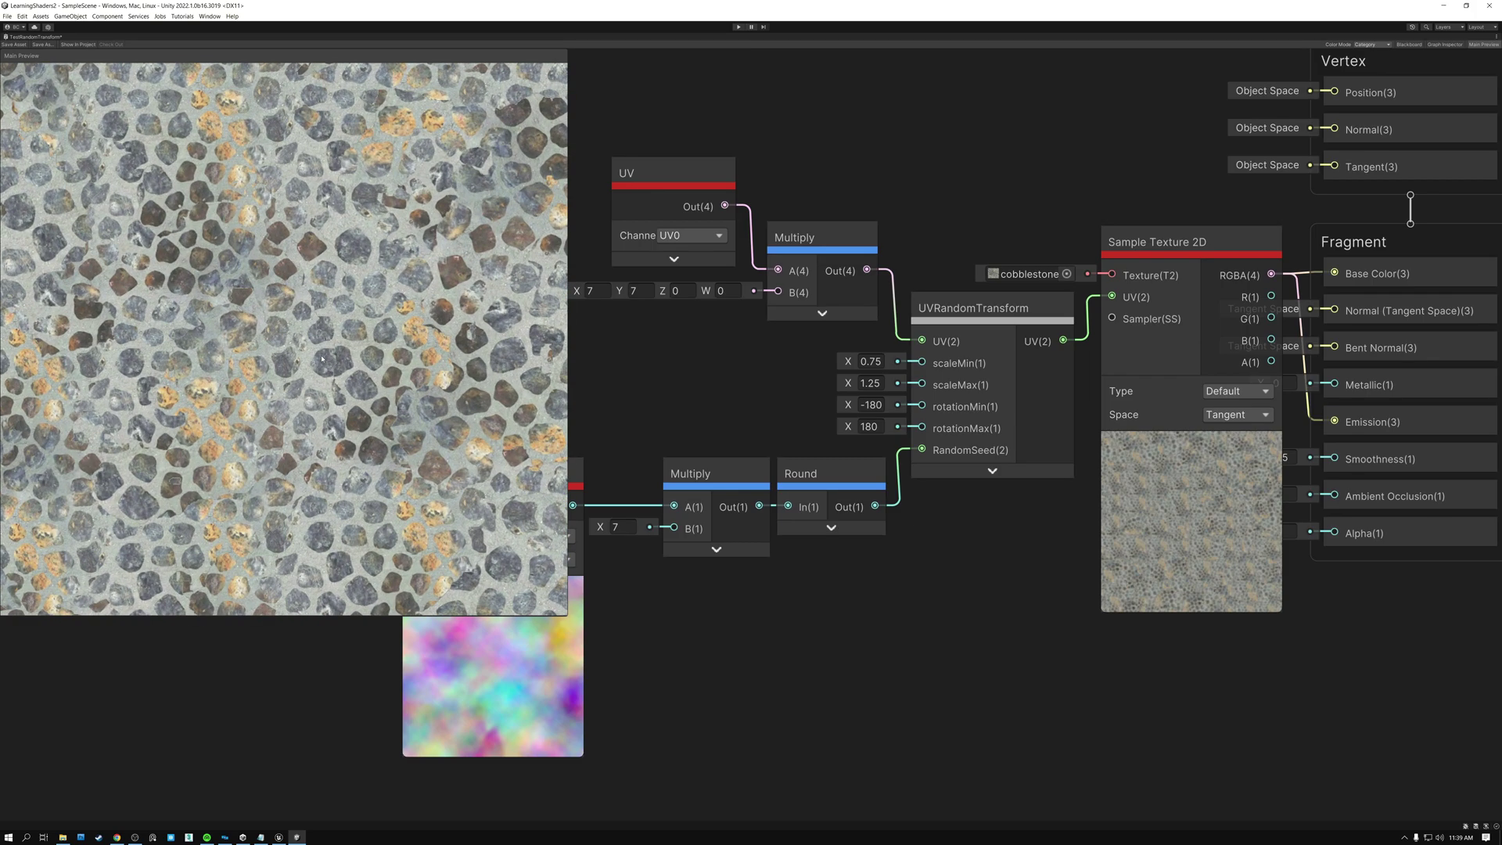
{"action": "scroll", "coordinate": [321, 358], "scroll_direction": "up", "scroll_amount": 5}
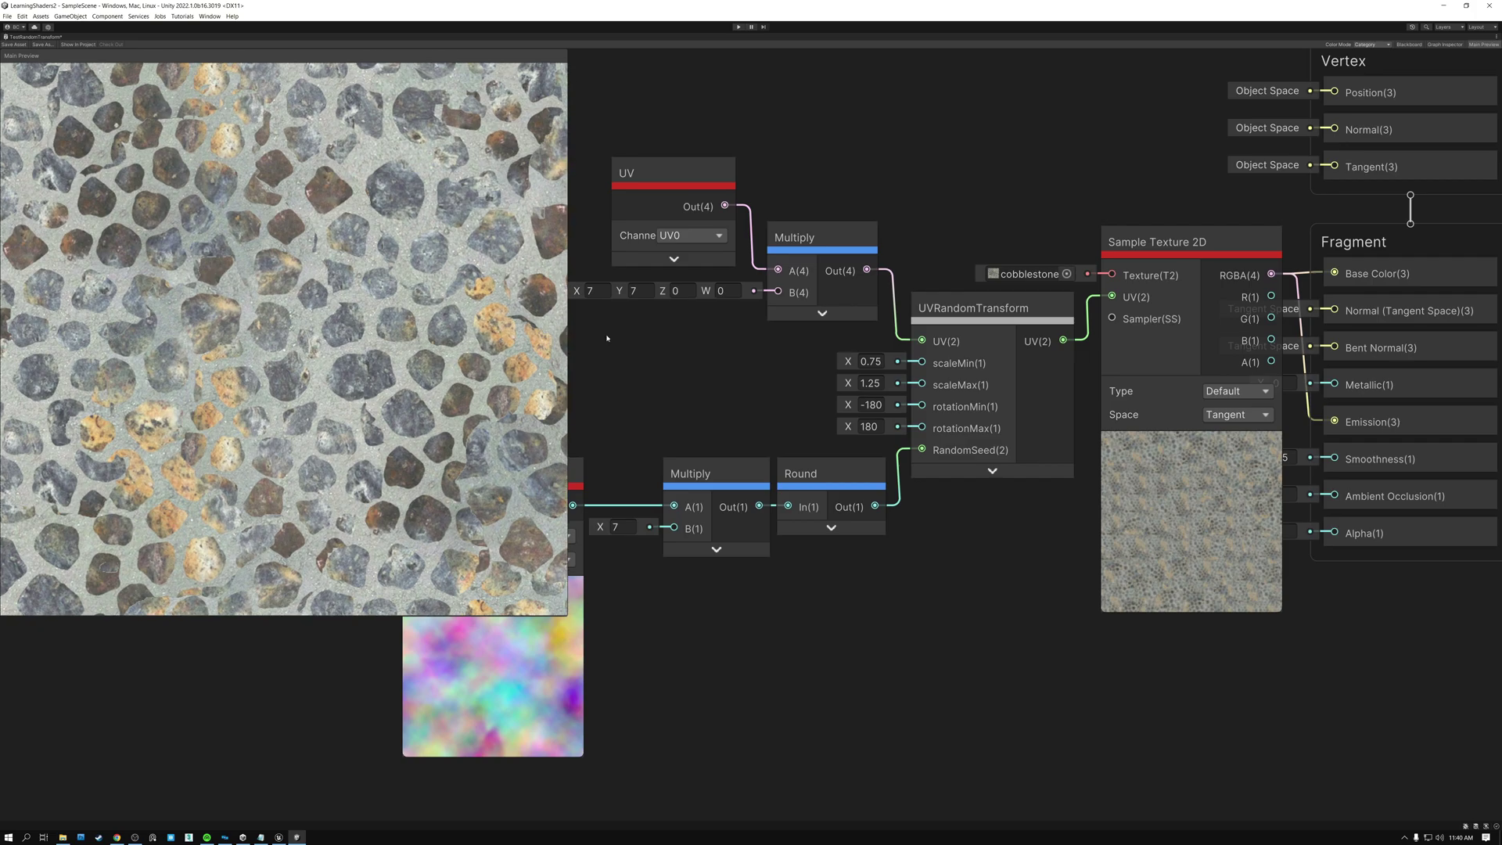
Step: Set the UV Multiply's B value to X 3 and Y 3 and inspect the cobblestone seams at close and far range
{"action": "middle_click_drag", "start_coordinate": [669, 339], "coordinate": [795, 346]}
{"action": "left_click", "coordinate": [729, 301]}
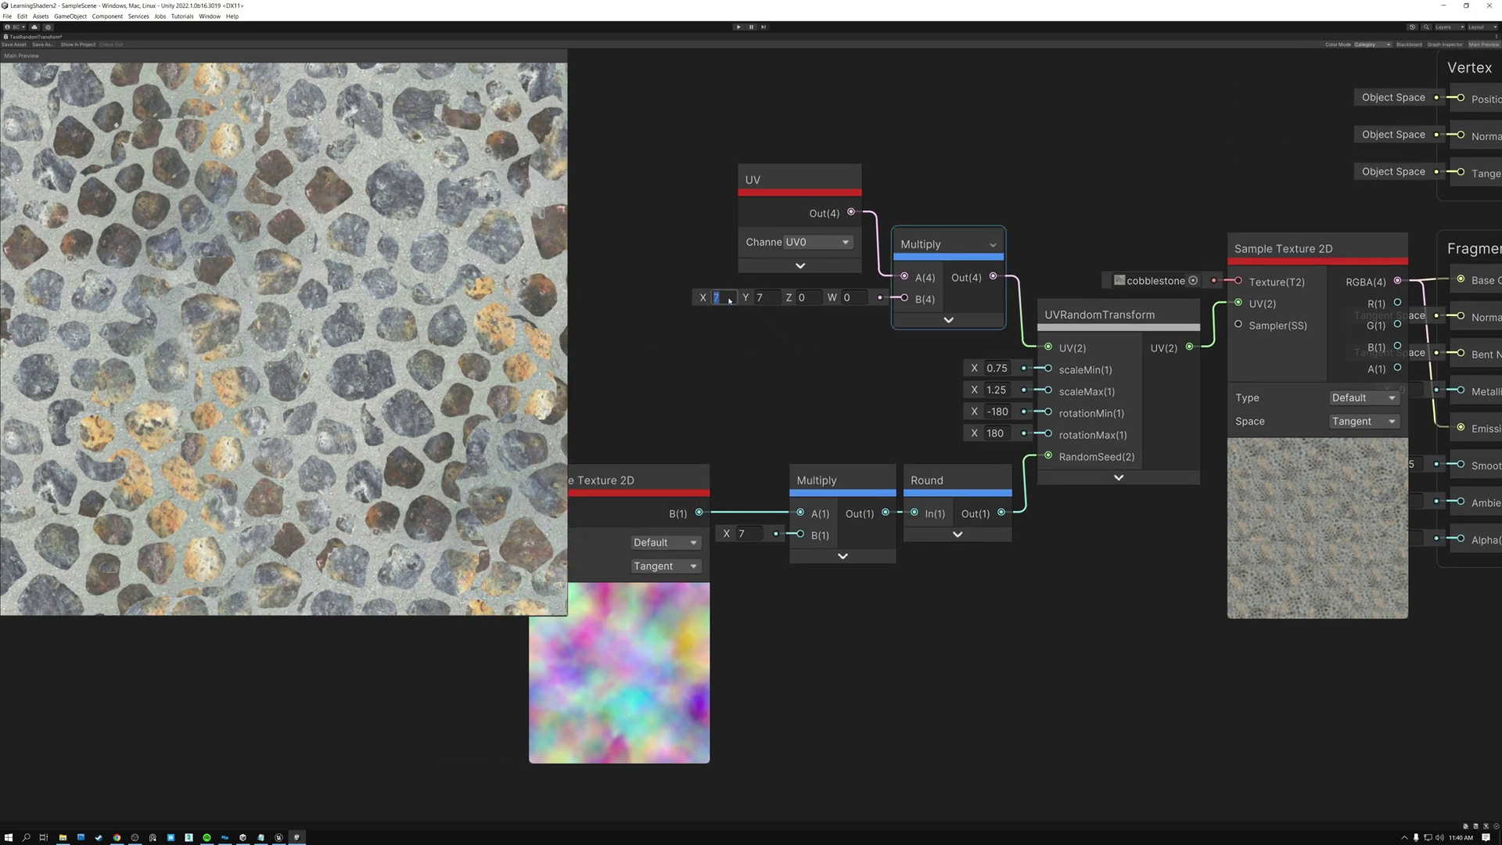
{"action": "type", "text": "3"}
{"action": "key", "text": "Tab"}
{"action": "type", "text": "3"}
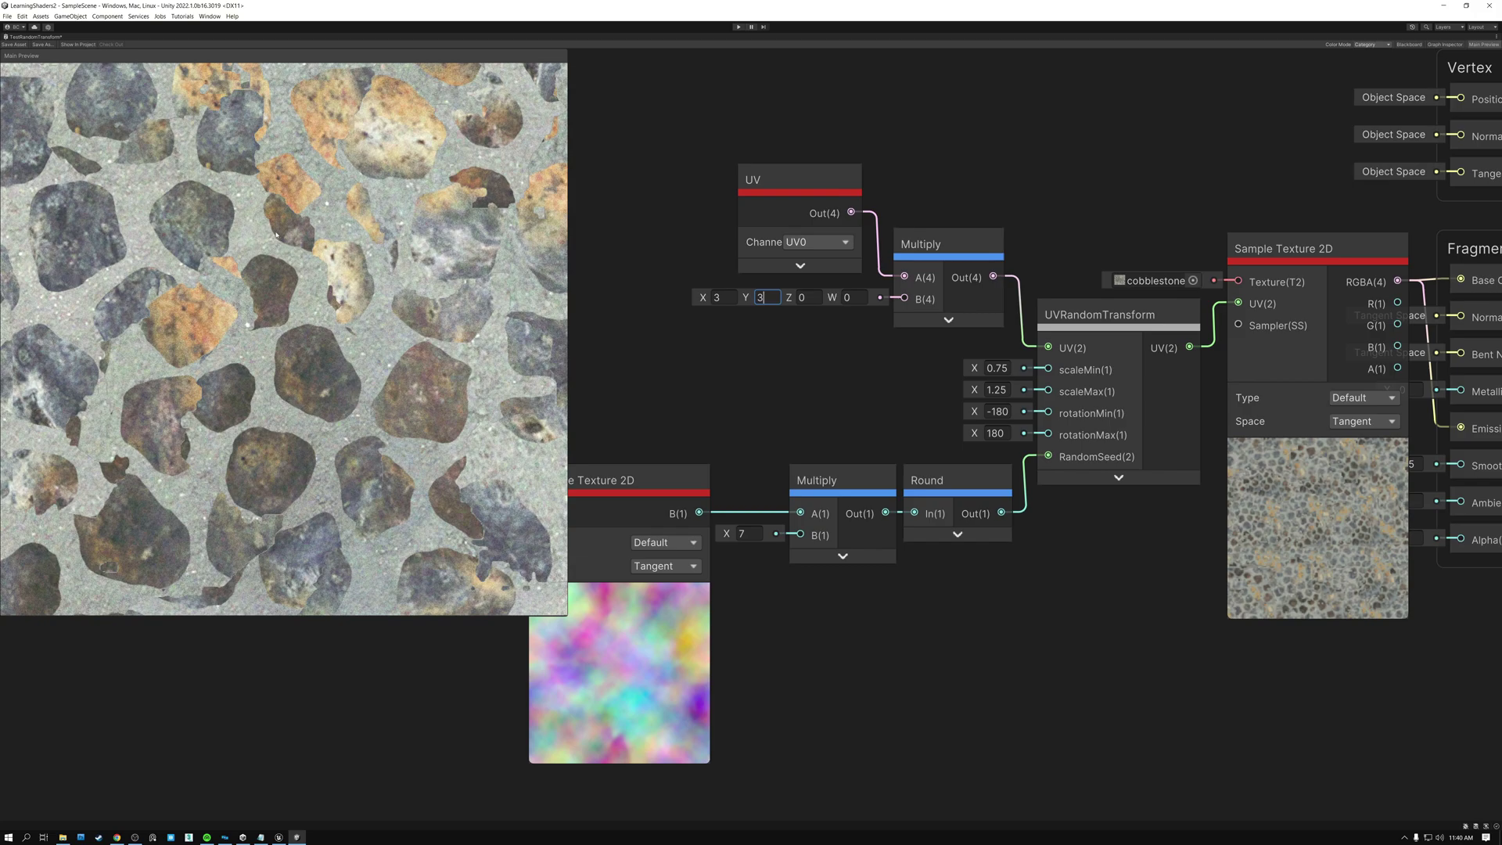
{"action": "scroll", "coordinate": [288, 259], "scroll_direction": "down", "scroll_amount": 6}
{"action": "scroll", "coordinate": [287, 259], "scroll_direction": "up", "scroll_amount": 8}
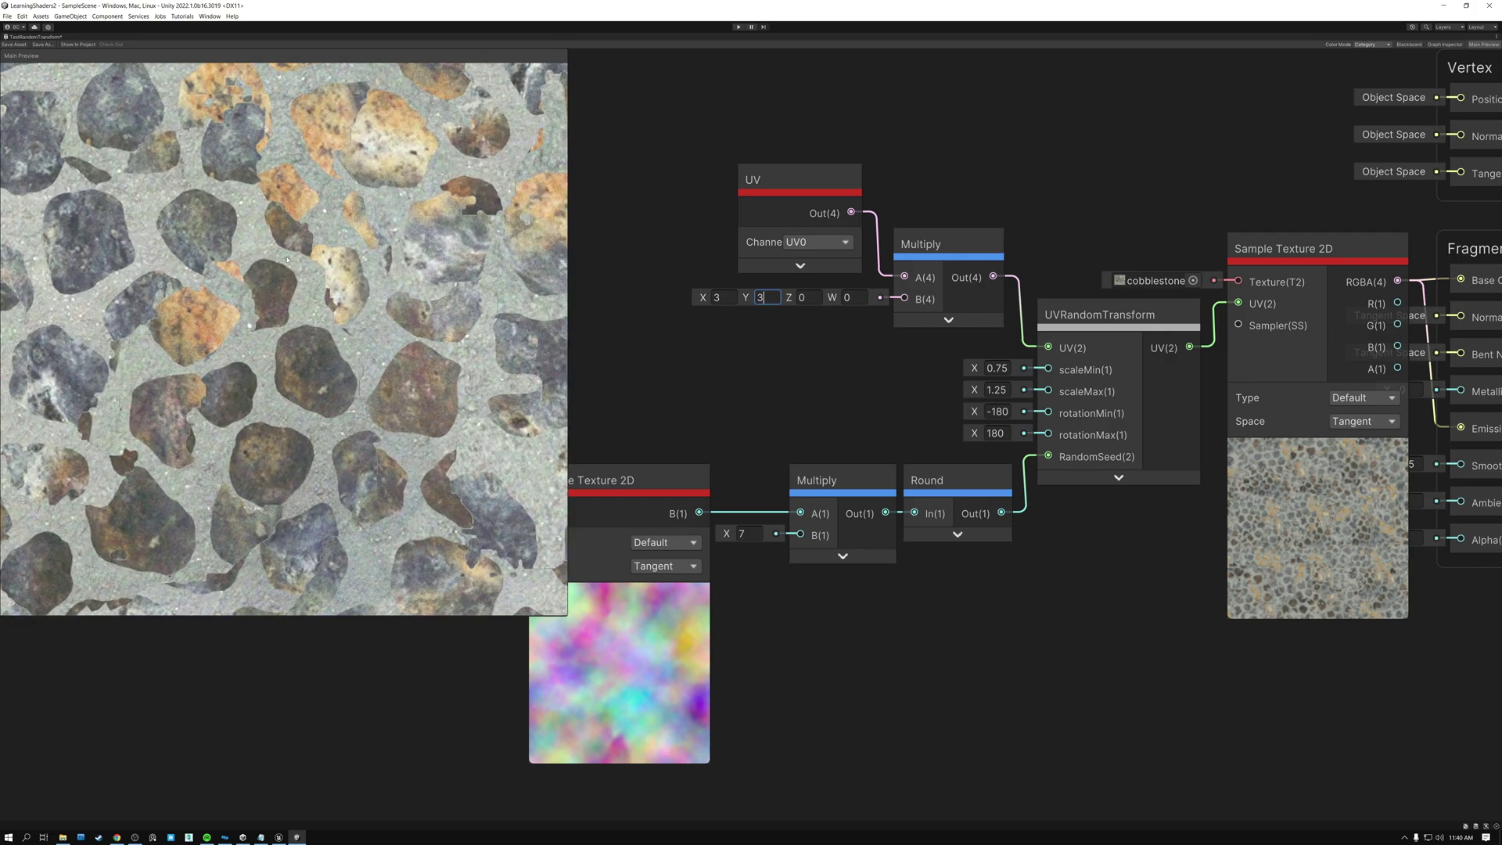
{"action": "scroll", "coordinate": [287, 259], "scroll_direction": "up", "scroll_amount": 1}
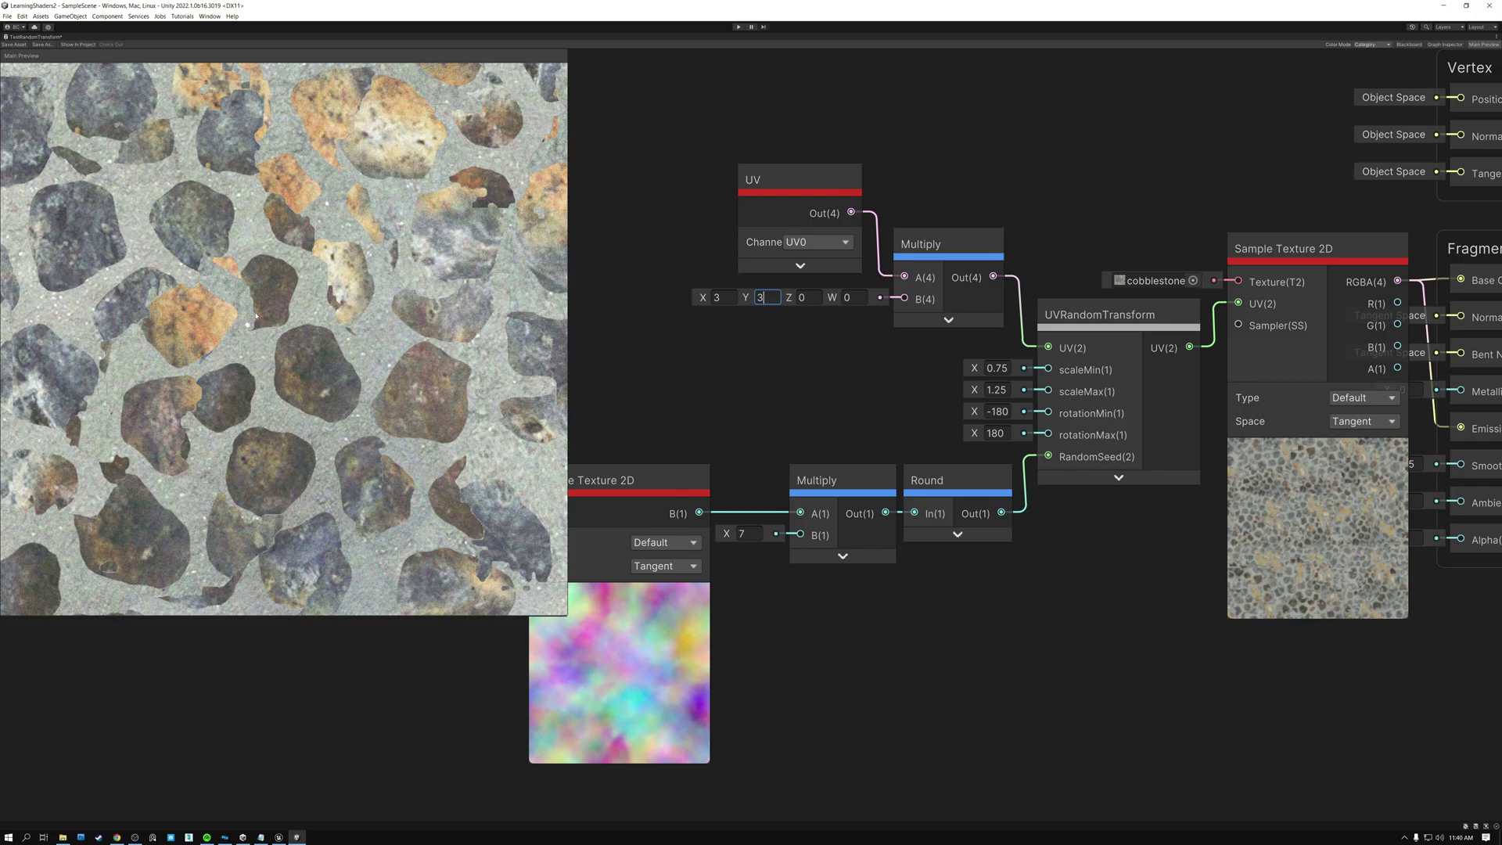
{"action": "scroll", "coordinate": [256, 316], "scroll_direction": "down", "scroll_amount": 10}
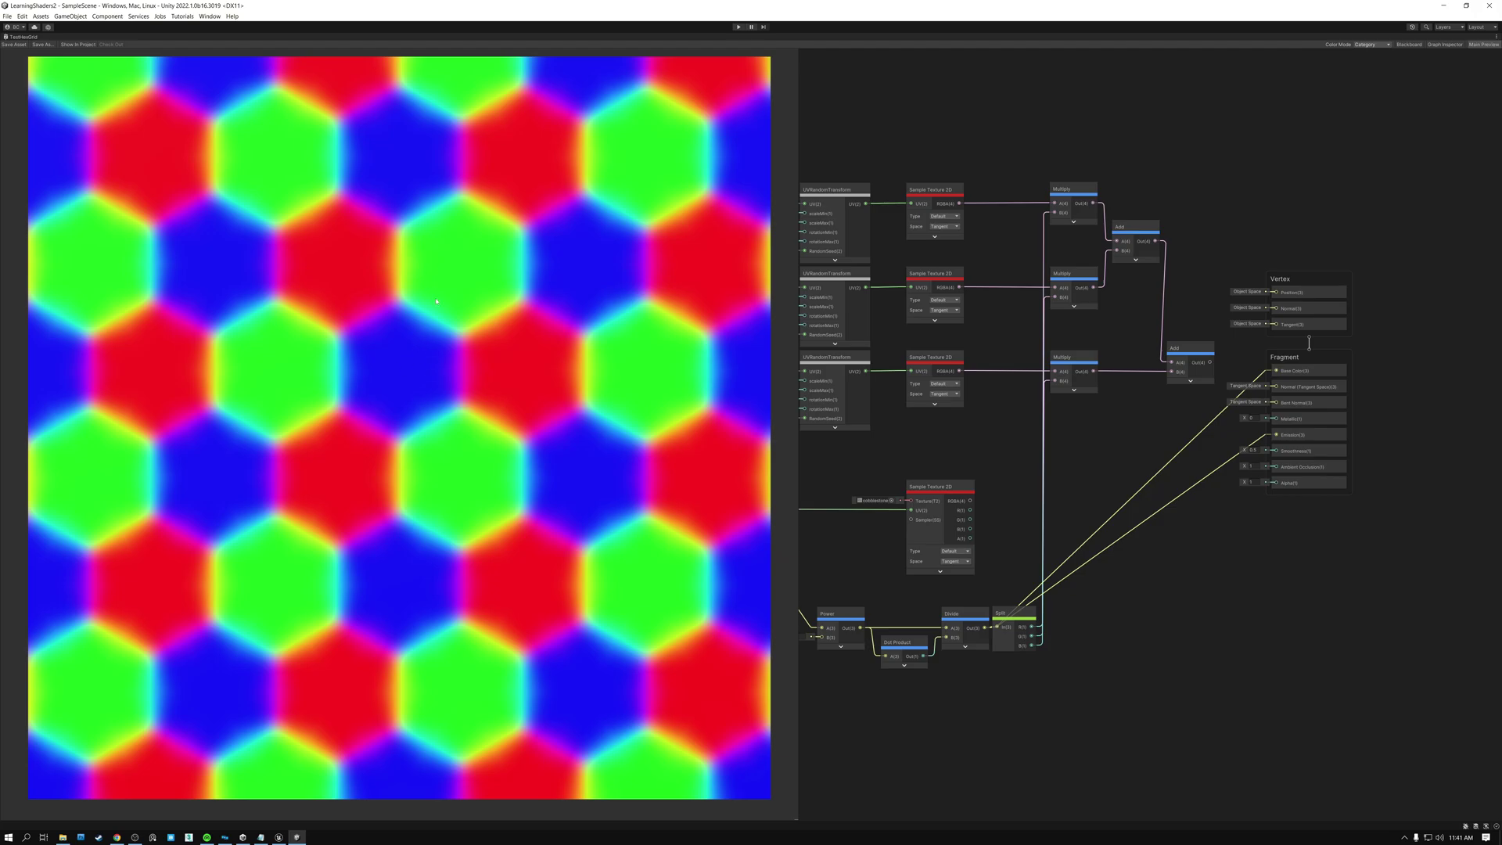
Step: In the hexagon-blend graph, output the final Add to Base Color and Emission and inspect the cobblestone blending at close and far range
{"action": "scroll", "coordinate": [410, 319], "scroll_direction": "up", "scroll_amount": 10}
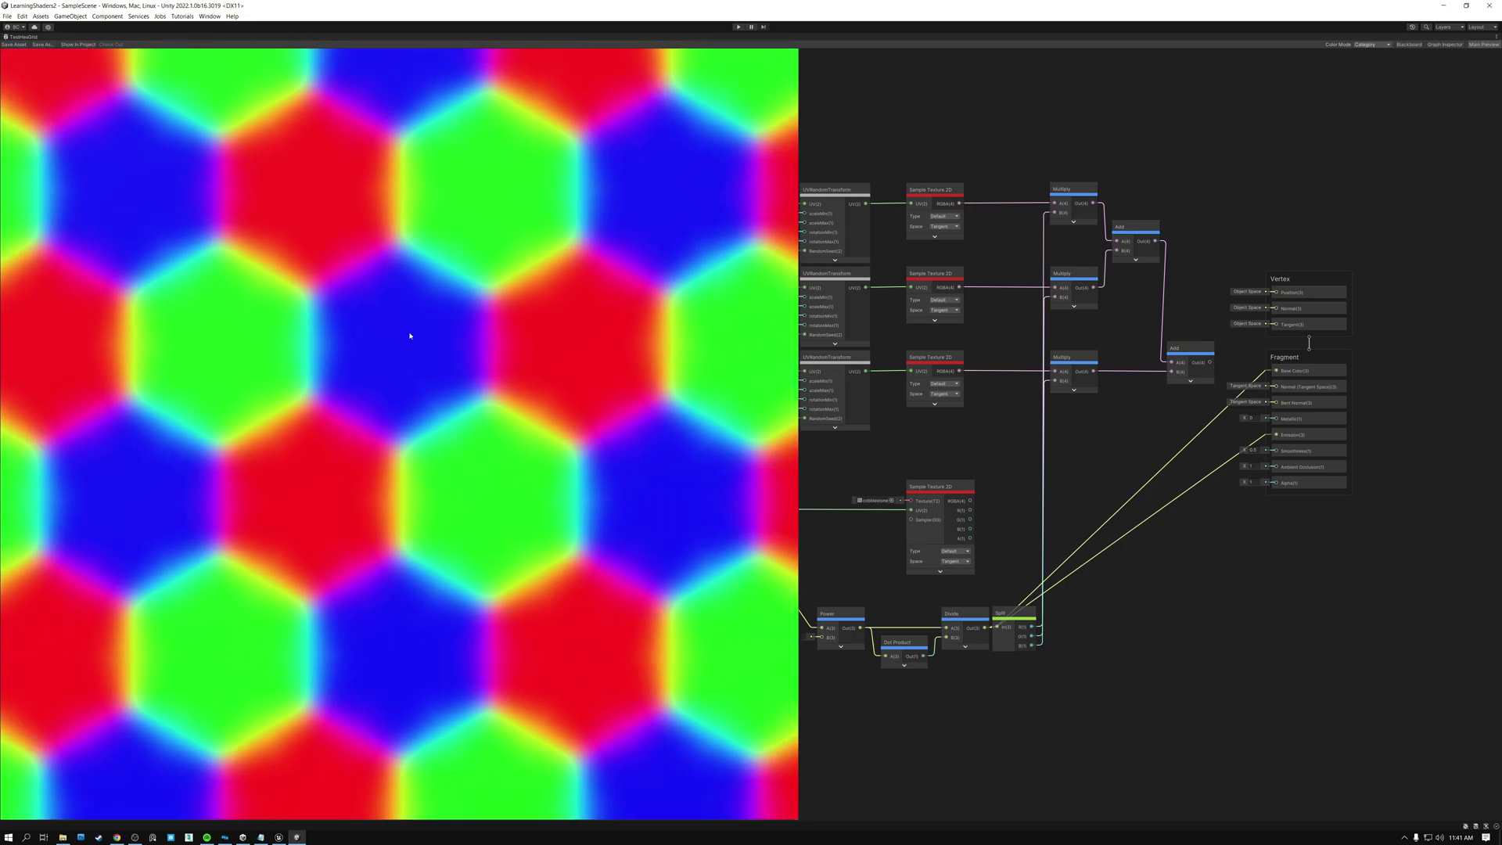
{"action": "left_click_drag", "start_coordinate": [1210, 365], "coordinate": [1277, 435]}
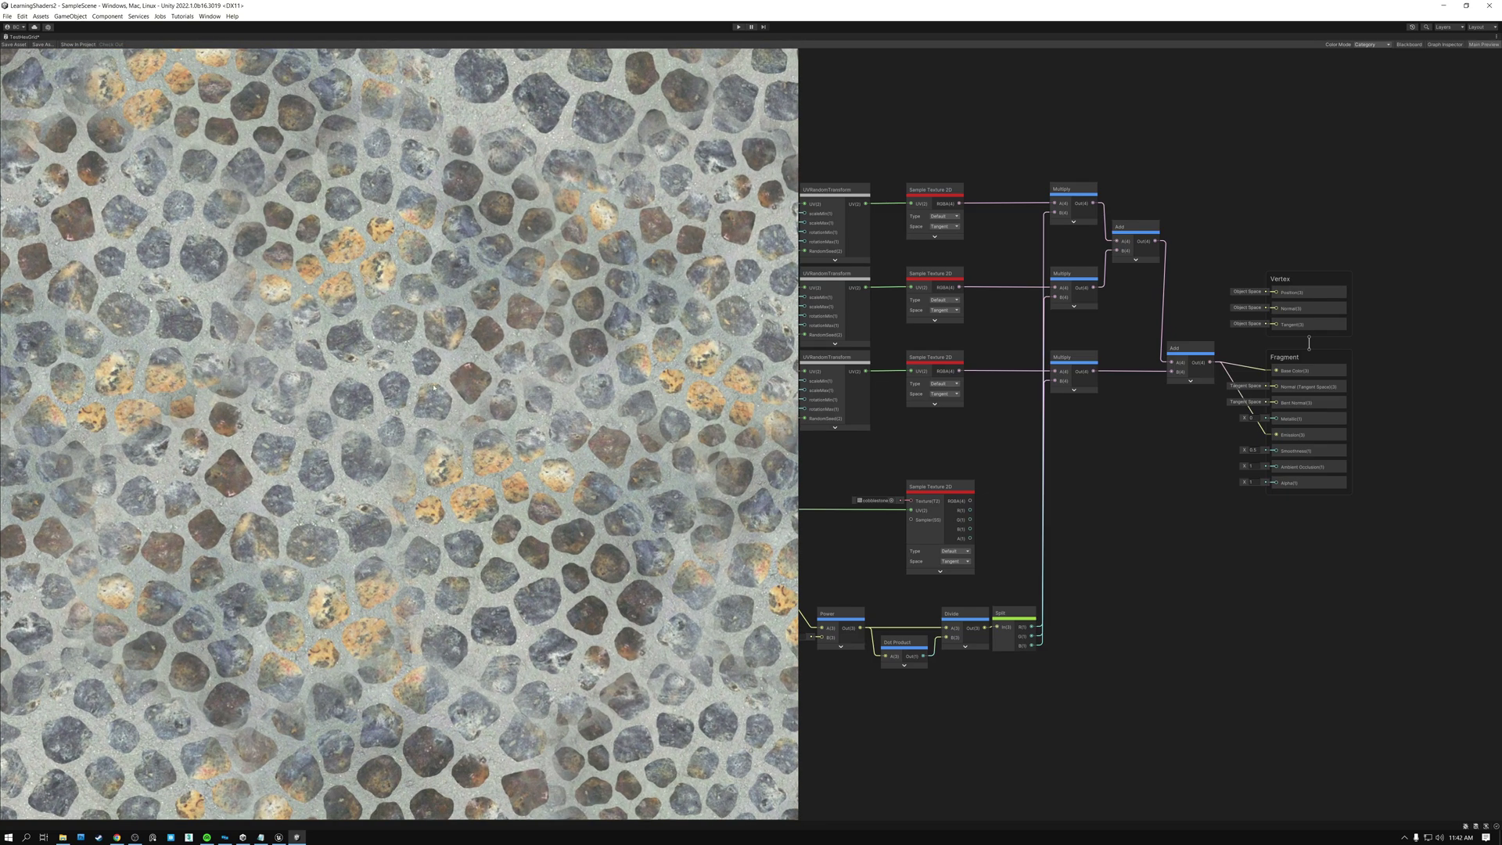
{"action": "scroll", "coordinate": [363, 405], "scroll_direction": "down", "scroll_amount": 8}
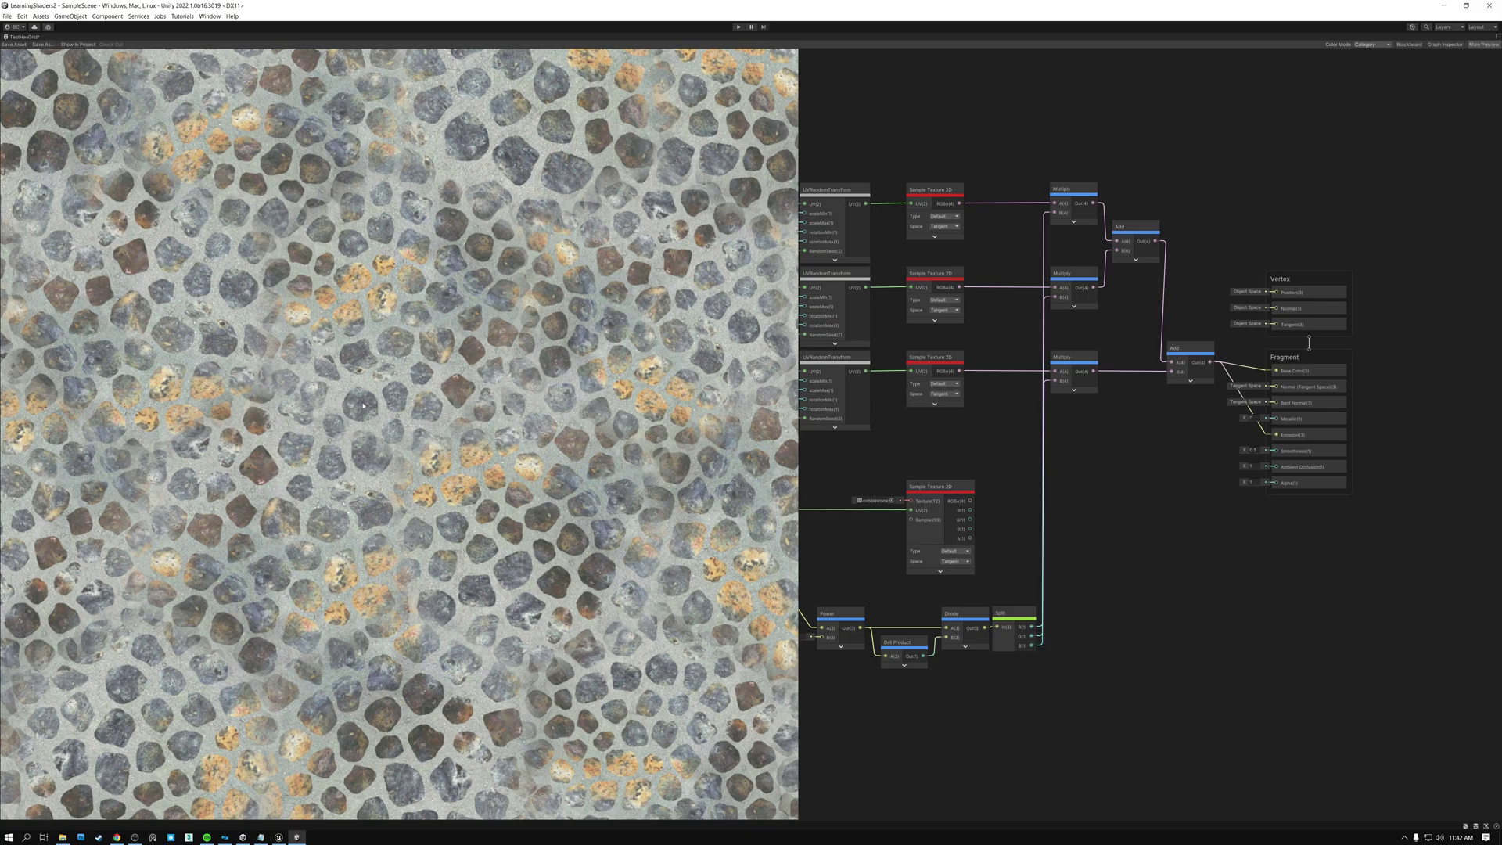
{"action": "scroll", "coordinate": [363, 405], "scroll_direction": "up", "scroll_amount": 3}
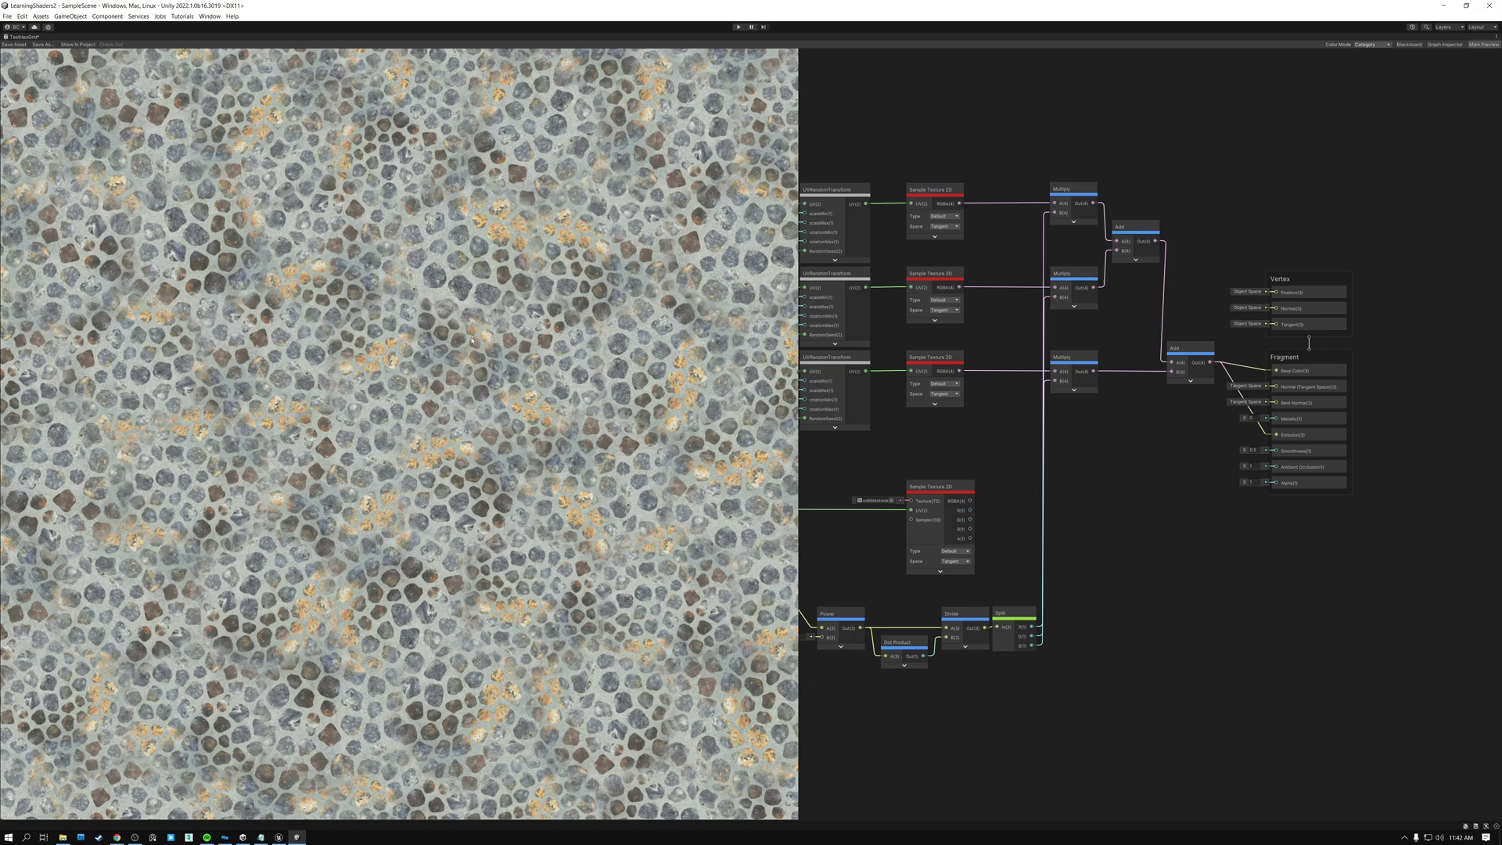
{"action": "scroll", "coordinate": [464, 321], "scroll_direction": "up", "scroll_amount": 5}
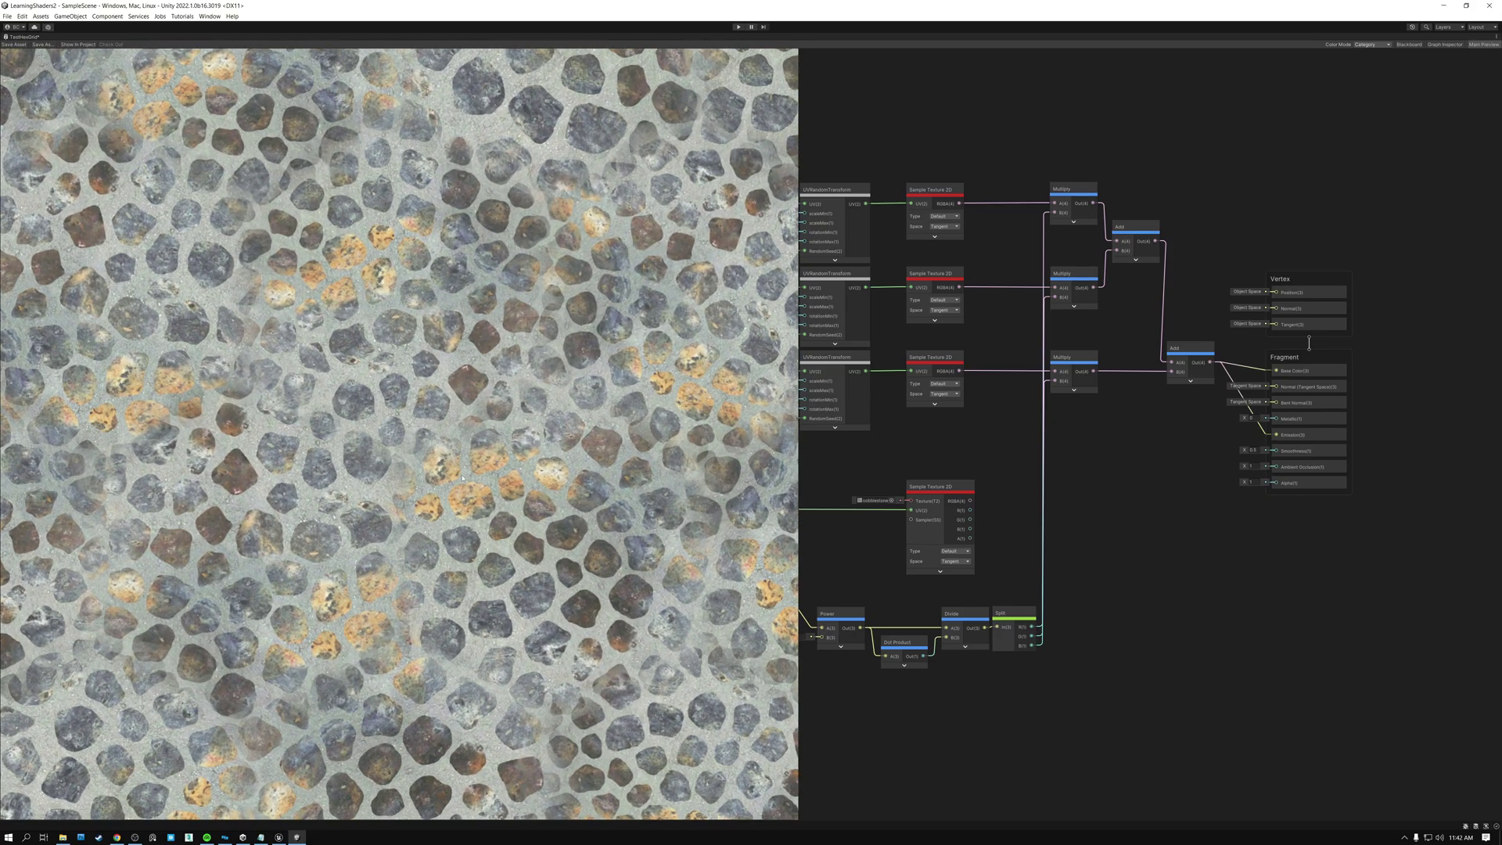
{"action": "scroll", "coordinate": [461, 477], "scroll_direction": "down", "scroll_amount": 5}
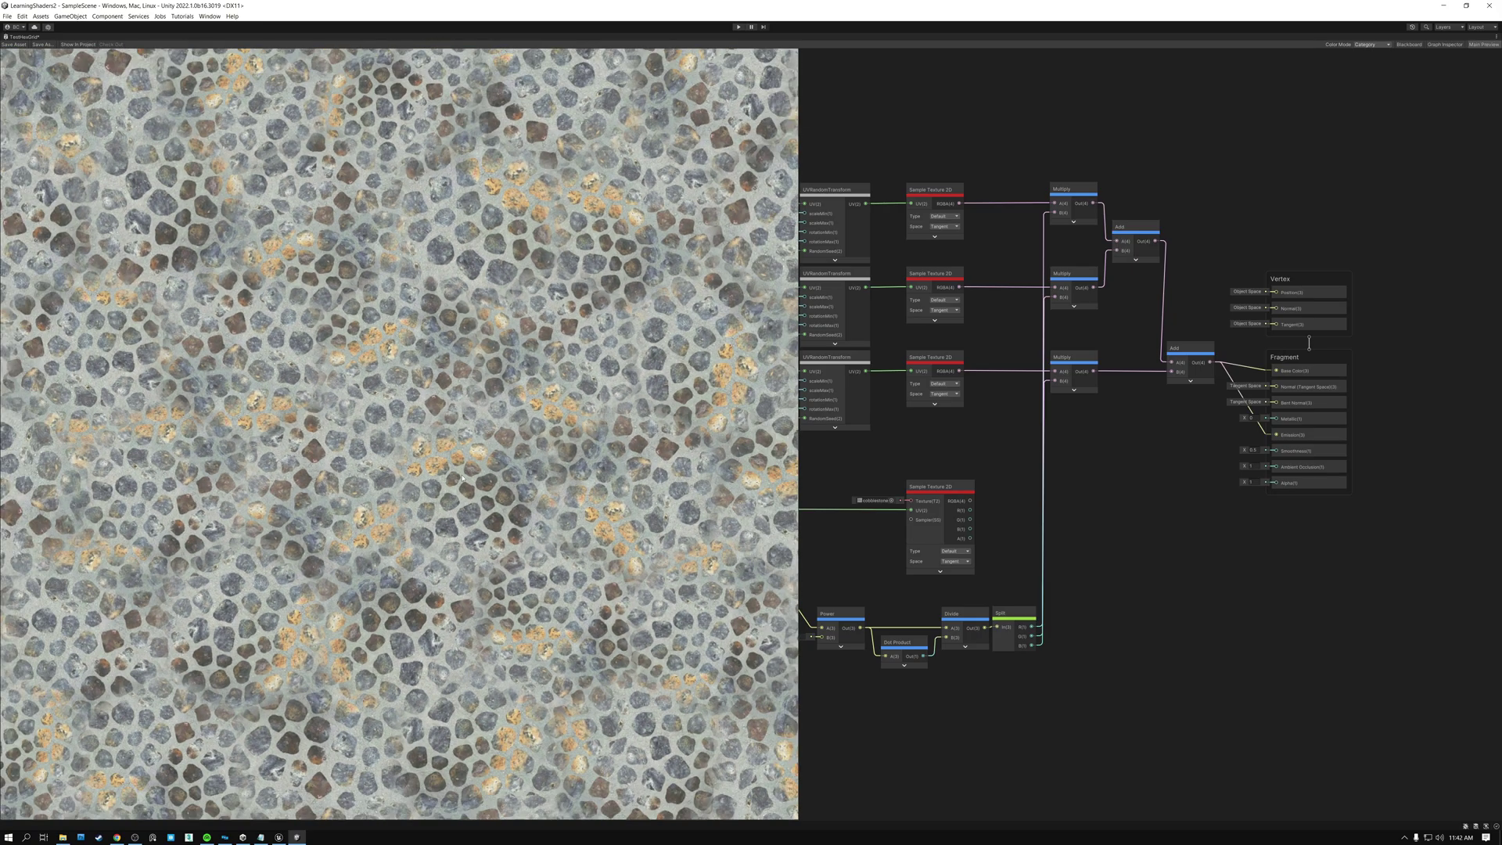
{"action": "scroll", "coordinate": [461, 477], "scroll_direction": "down", "scroll_amount": 2}
{"action": "scroll", "coordinate": [461, 477], "scroll_direction": "up", "scroll_amount": 1}
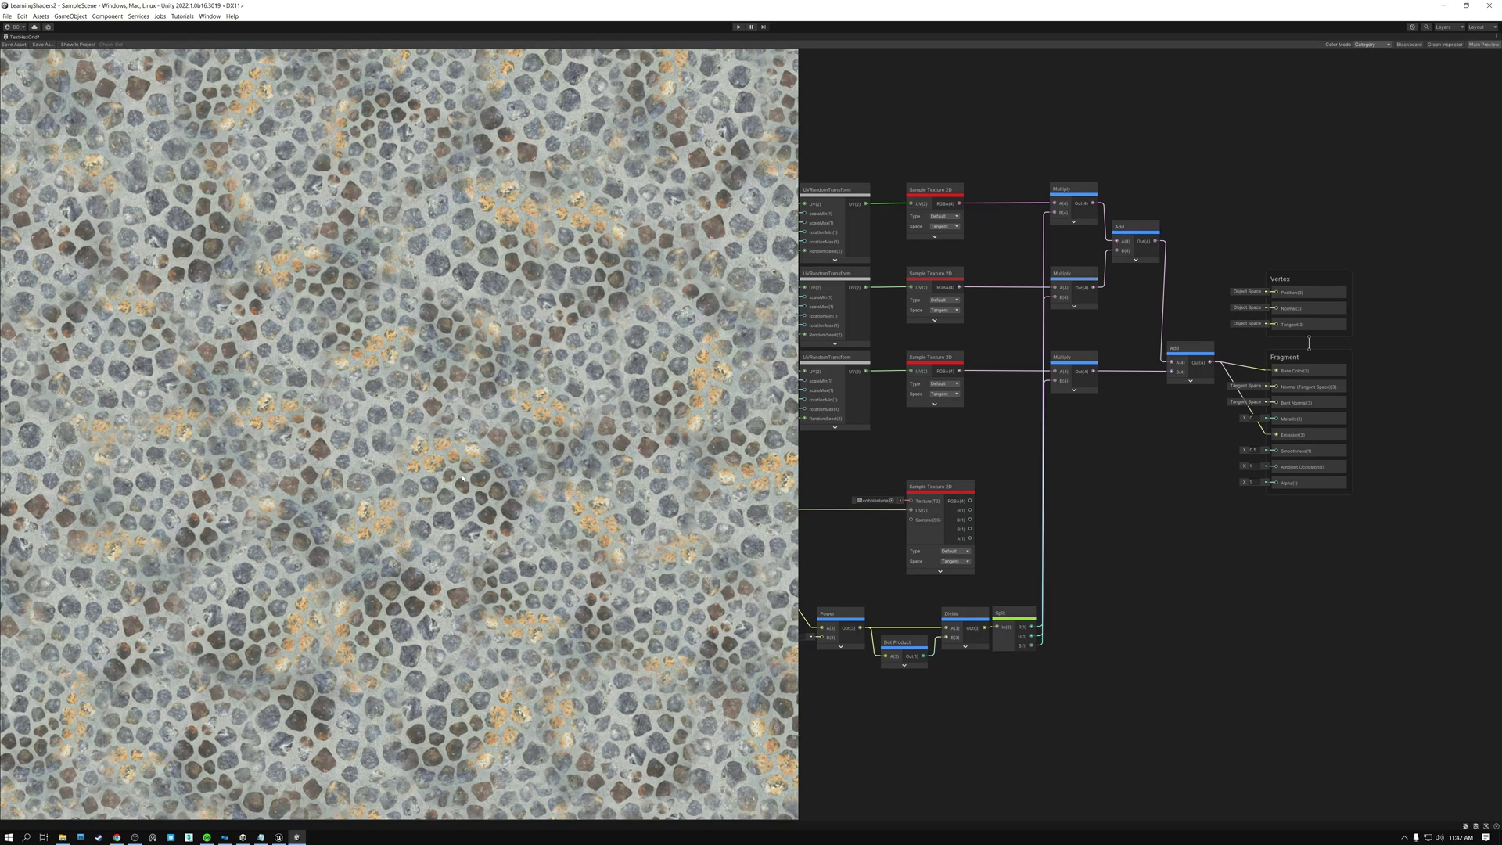
{"action": "scroll", "coordinate": [461, 477], "scroll_direction": "up", "scroll_amount": 3}
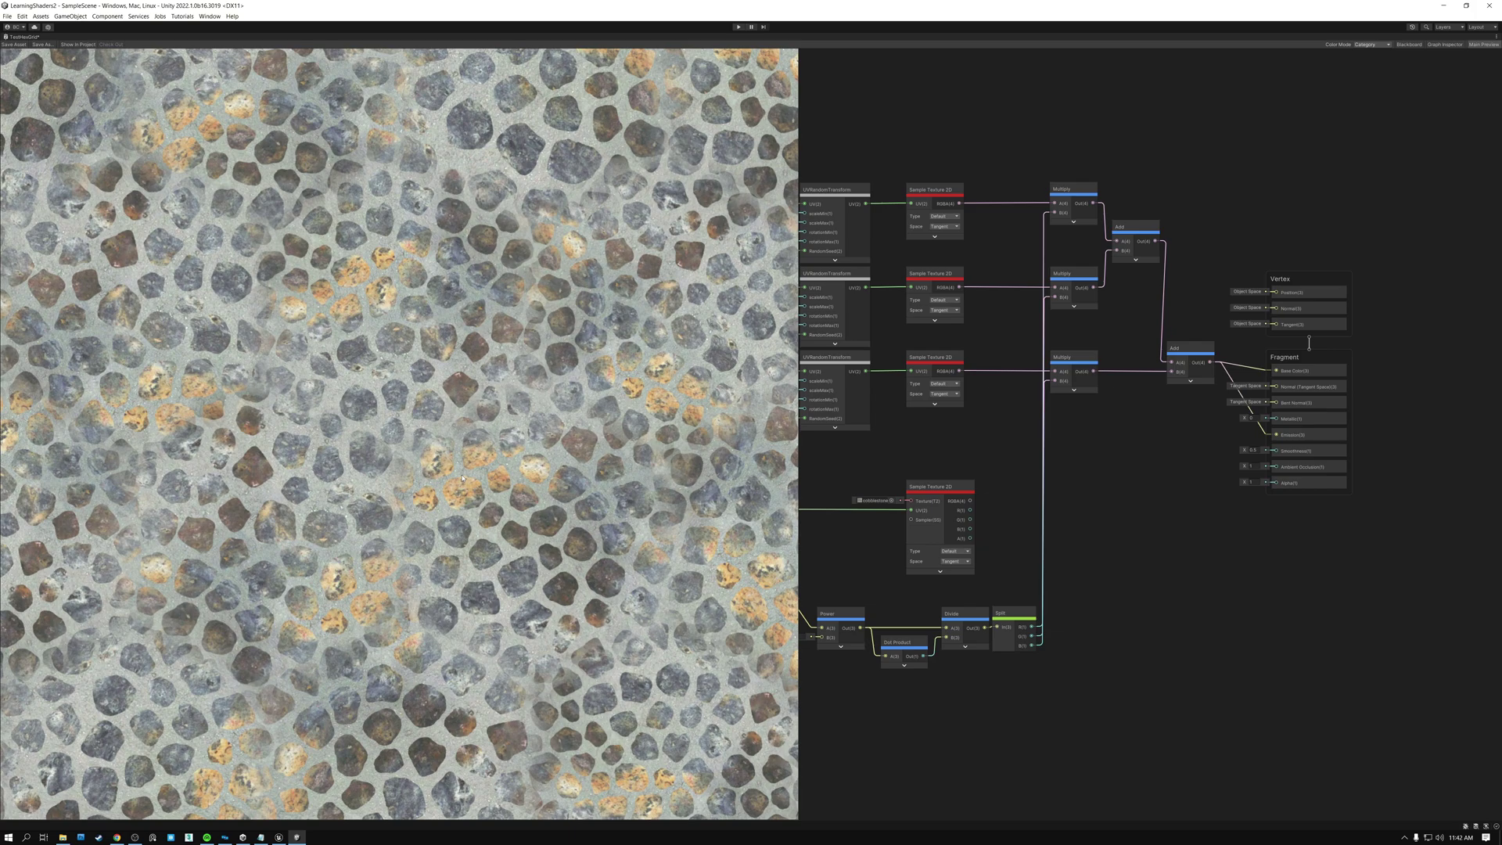